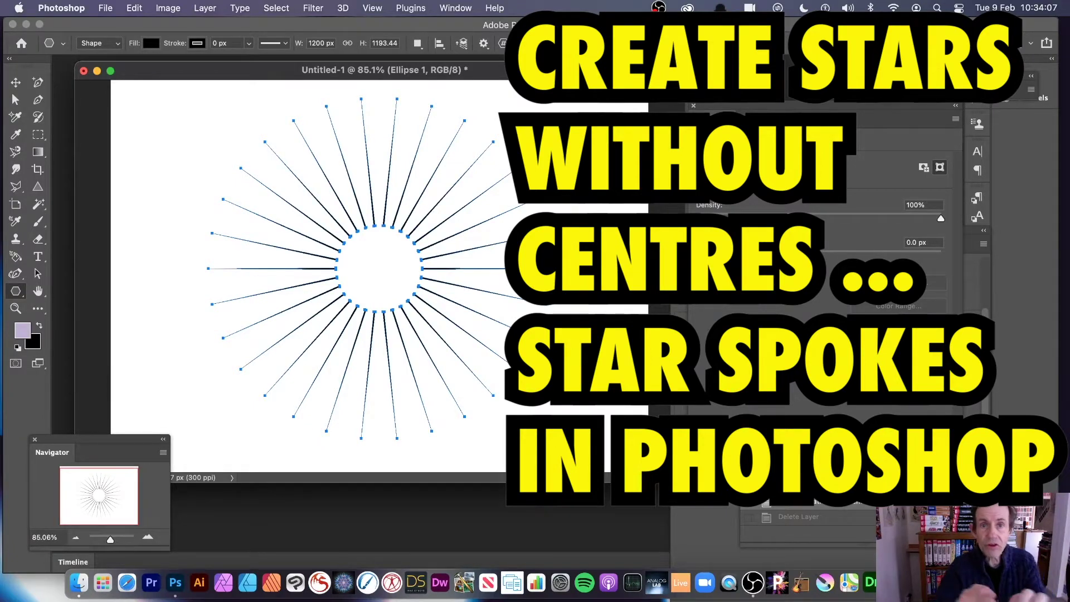
# Try a 10% star ratio by drawing a 60-pointed black star about 1328 by 1446 px, and delete it.
pyautogui.press('super+shift+z')
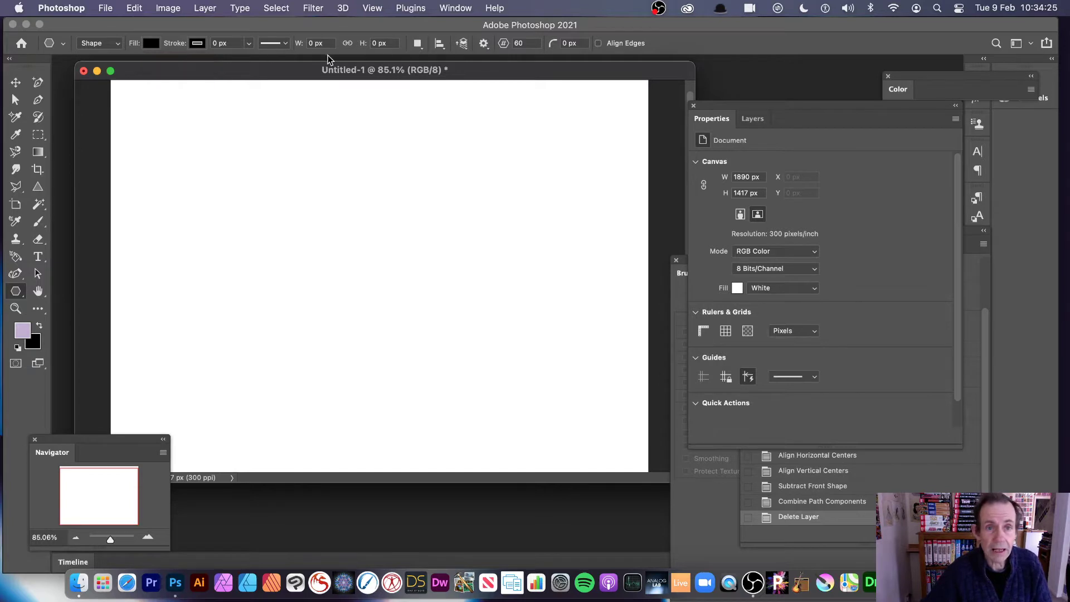
pyautogui.click(484, 43)
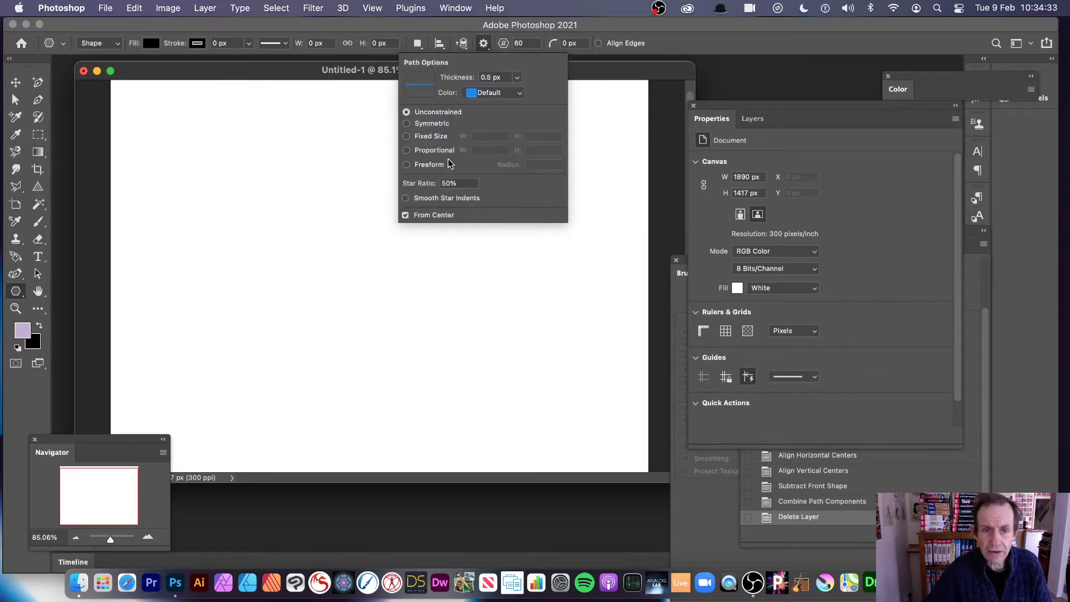
pyautogui.moveTo(474, 184); pyautogui.dragTo(403, 178)
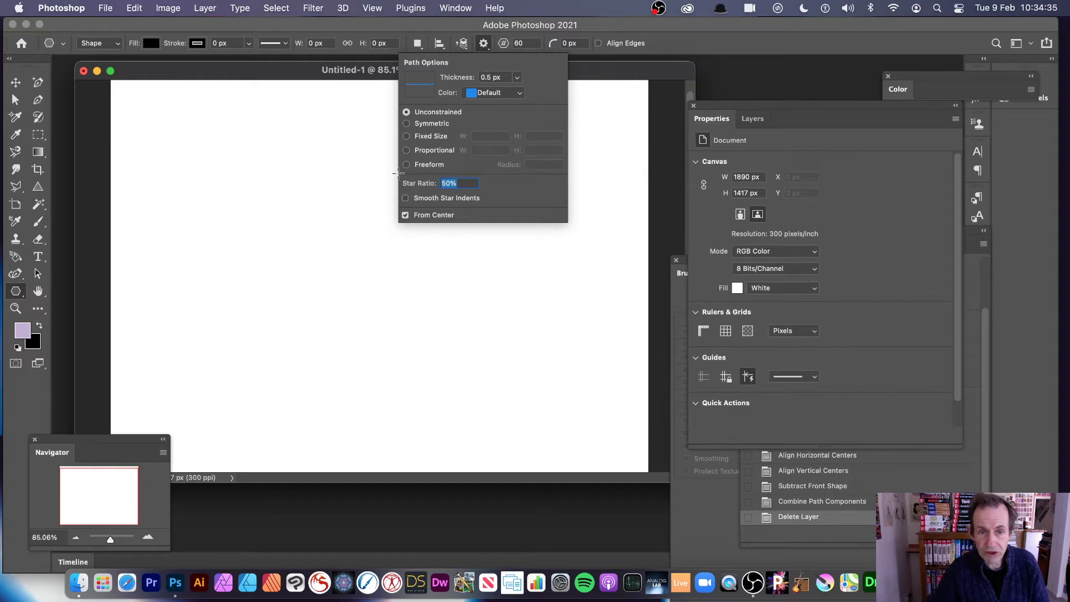
pyautogui.write('10')
pyautogui.press('Return')
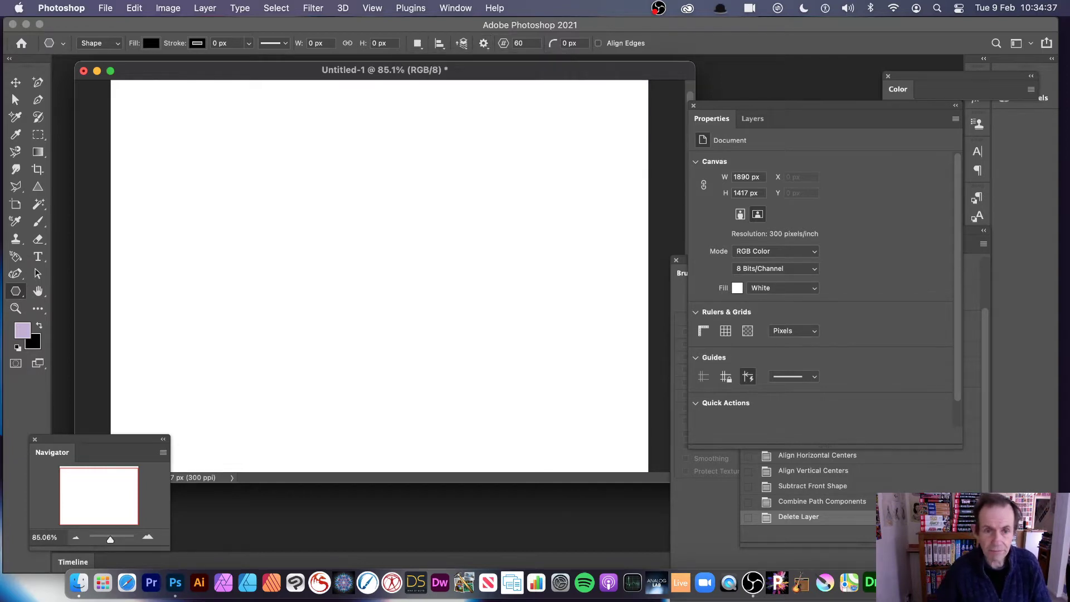
pyautogui.moveTo(391, 258); pyautogui.dragTo(579, 463)
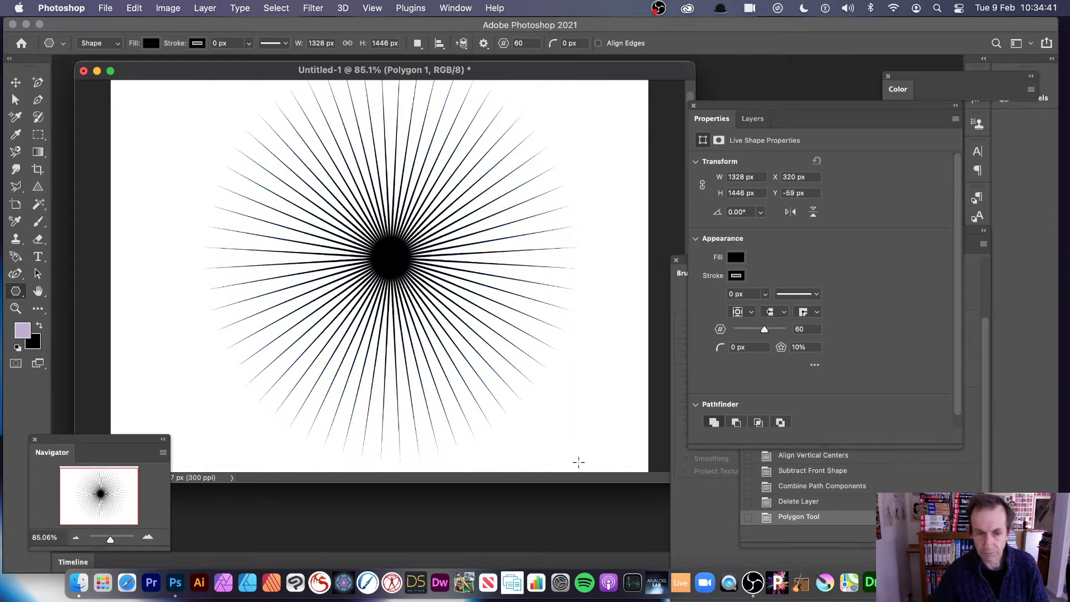
pyautogui.press('BackSpace')
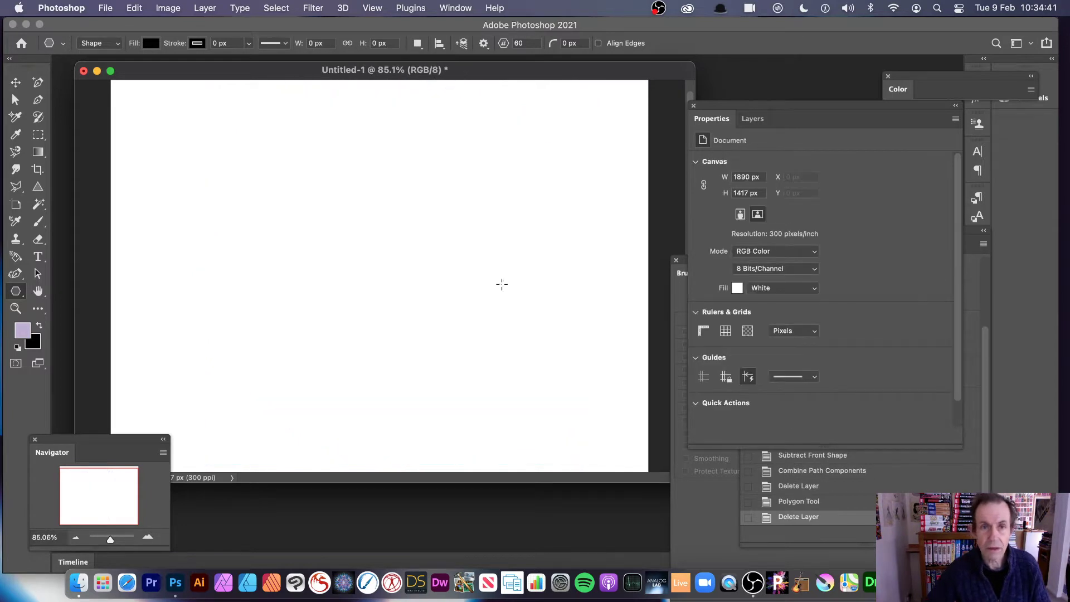
# Try a 50% star ratio by drawing a 60-pointed star about 870 by 897 px, and delete it.
pyautogui.click(484, 44)
pyautogui.moveTo(461, 185); pyautogui.dragTo(408, 181)
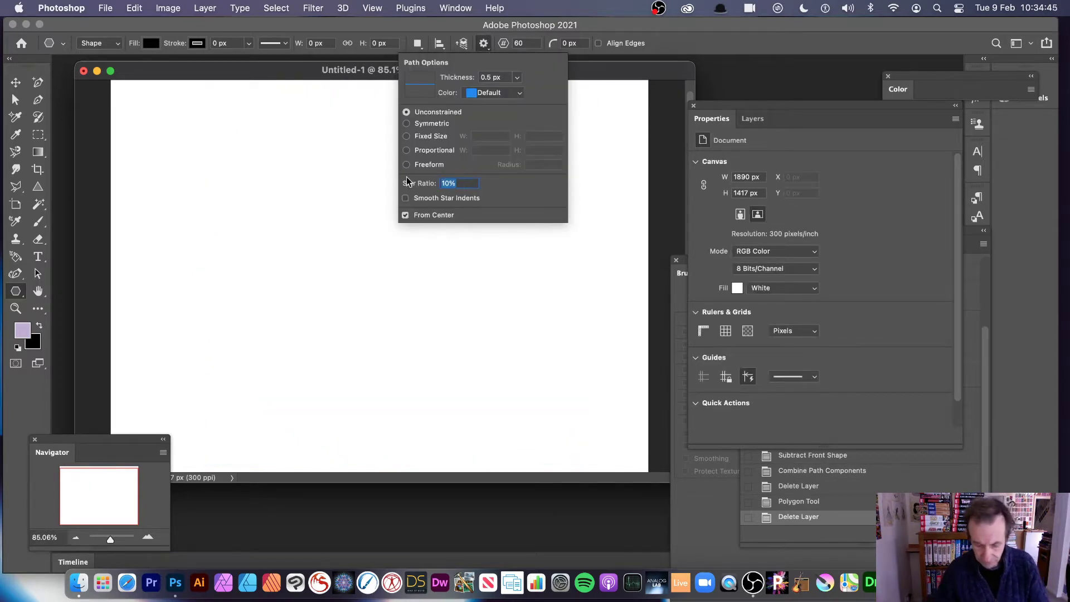
pyautogui.write('50')
pyautogui.press('Return')
pyautogui.moveTo(347, 255); pyautogui.dragTo(470, 384)
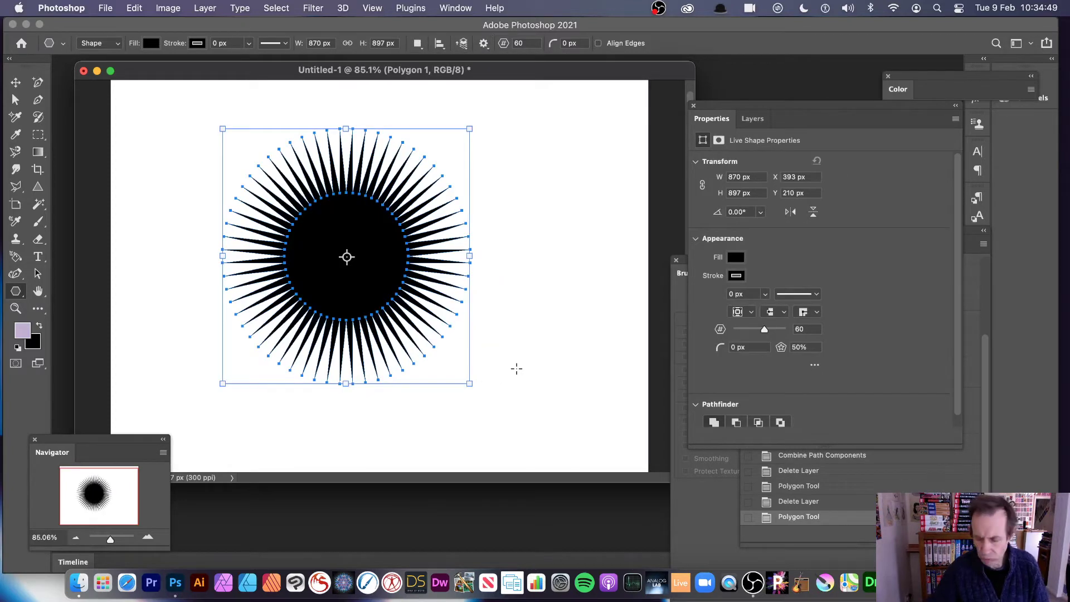
pyautogui.press('BackSpace')
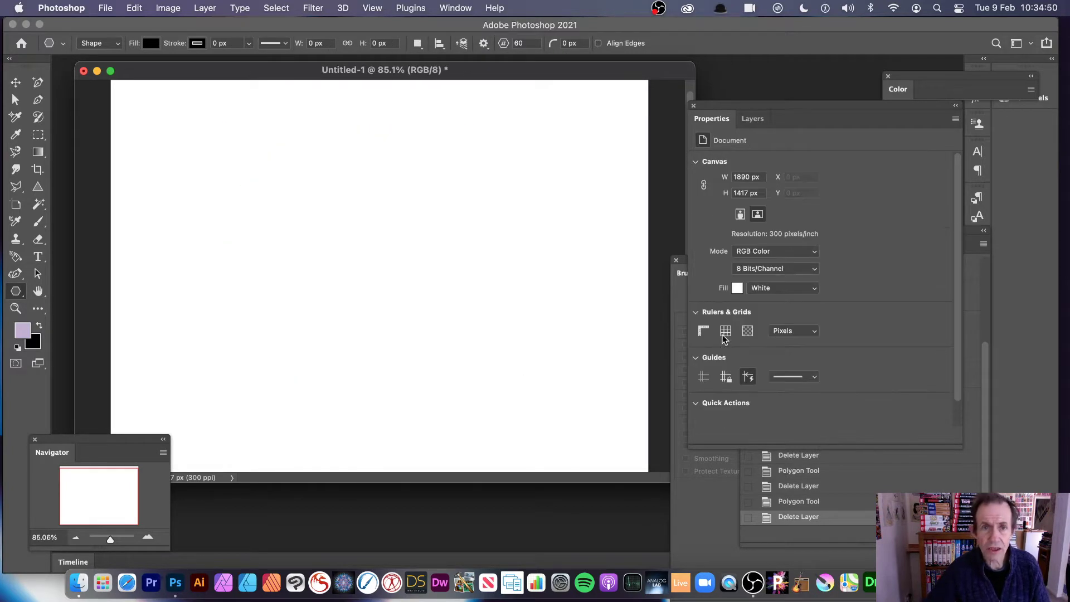
# Try a 90% star ratio by drawing a 60-pointed star about 889 by 989 px, and delete it.
pyautogui.click(483, 43)
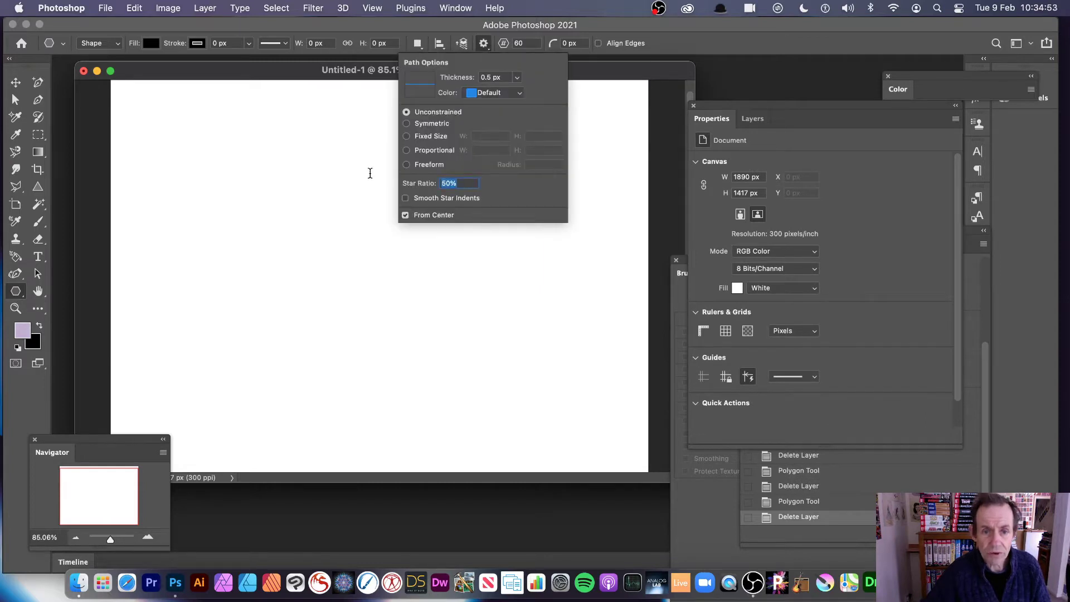
pyautogui.press('Return')
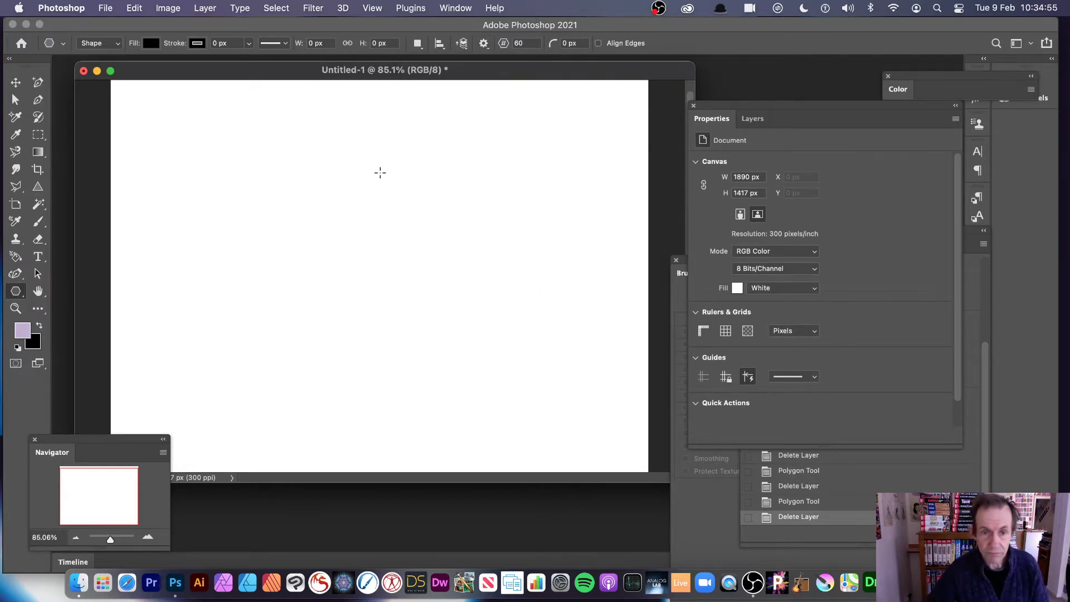
pyautogui.moveTo(313, 263); pyautogui.dragTo(441, 403)
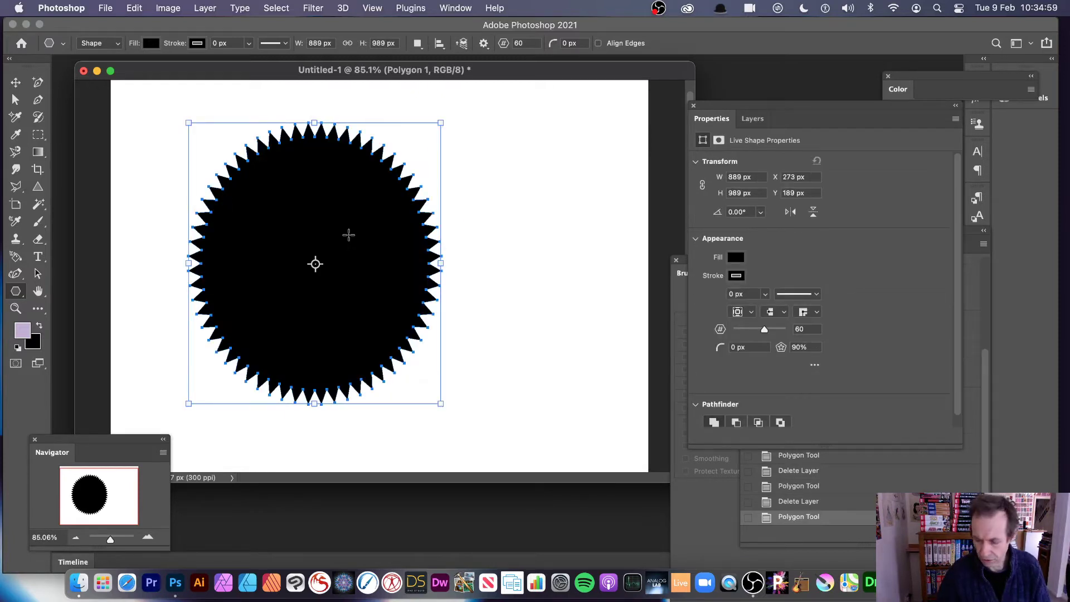
pyautogui.press('Delete')
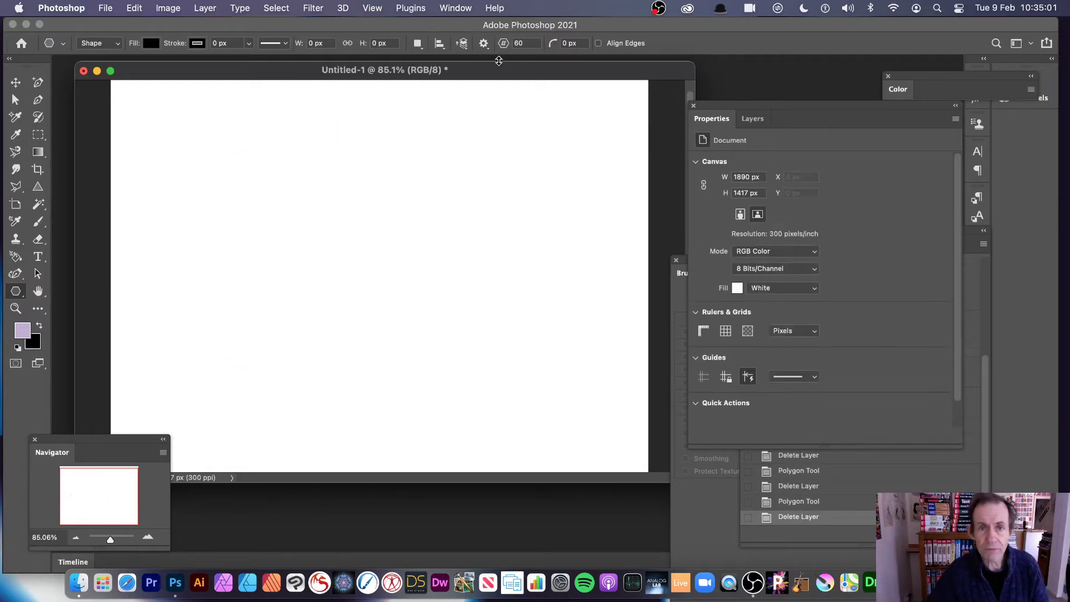
# Set the star ratio to 10% and draw a proportional 60-pointed star about 1392 px across from the canvas centre.
pyautogui.click(484, 45)
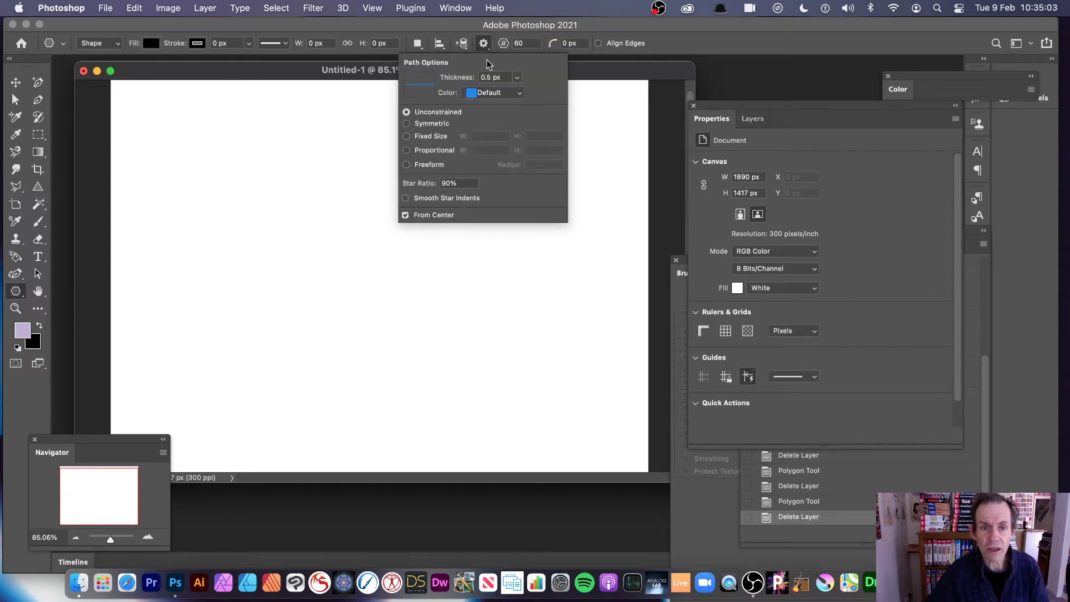
pyautogui.click(450, 185)
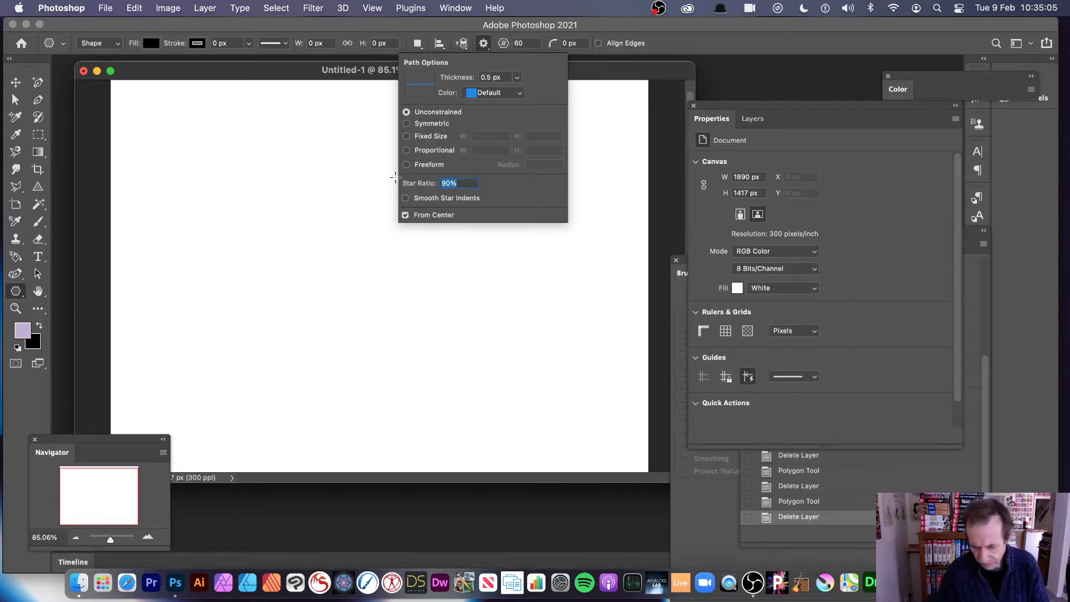
pyautogui.write('50')
pyautogui.press('Return')
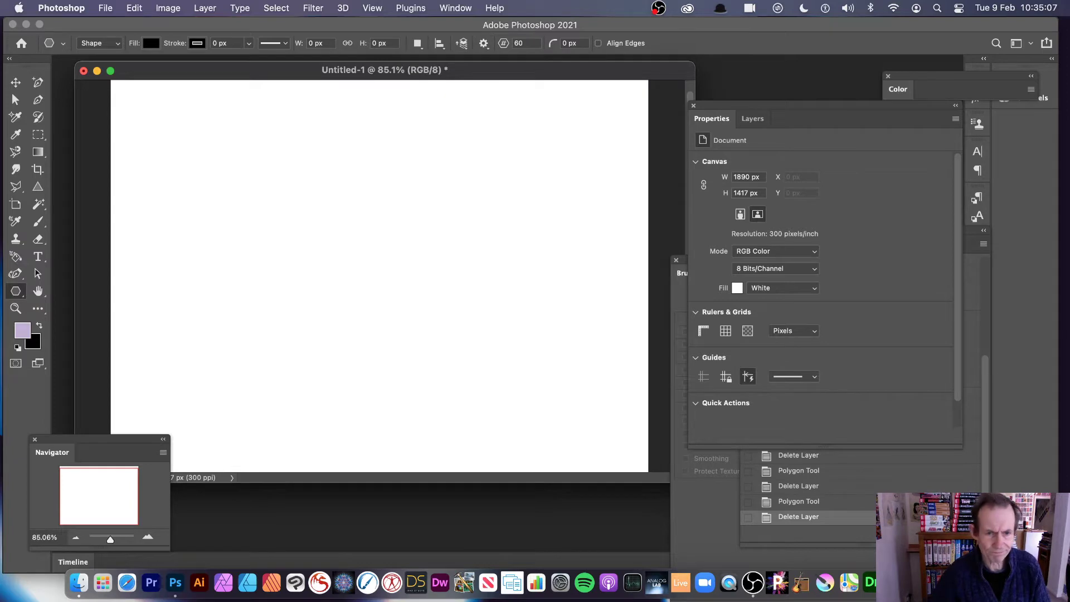
pyautogui.moveTo(363, 240); pyautogui.dragTo(576, 439)
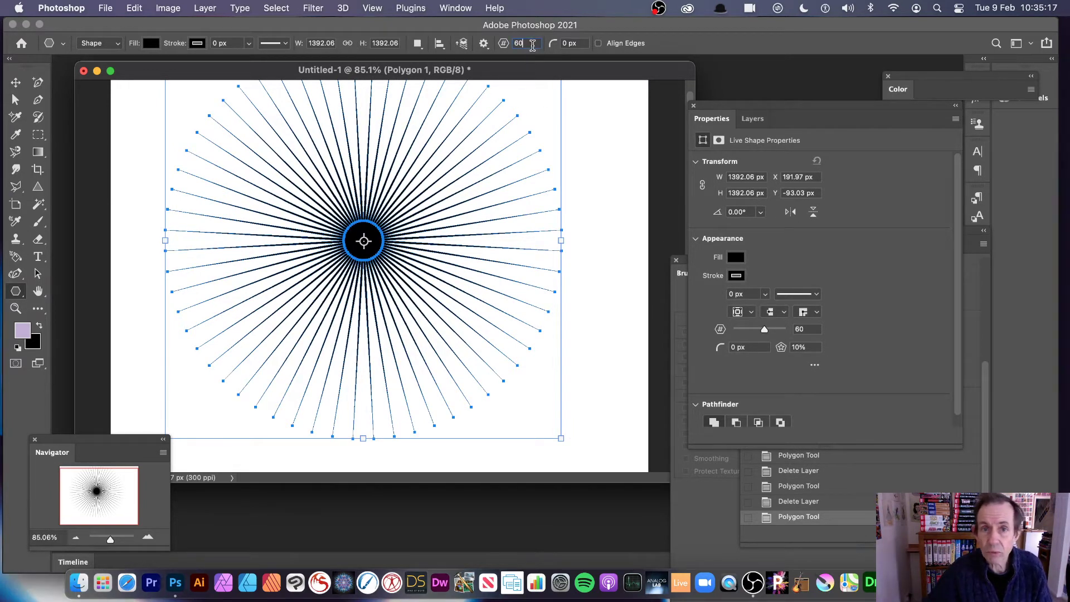
# Set the Polygon tool to 20 sides, draw a second star about 861 by 774 px over the first, and delete it.
pyautogui.click(534, 43)
pyautogui.write('20')
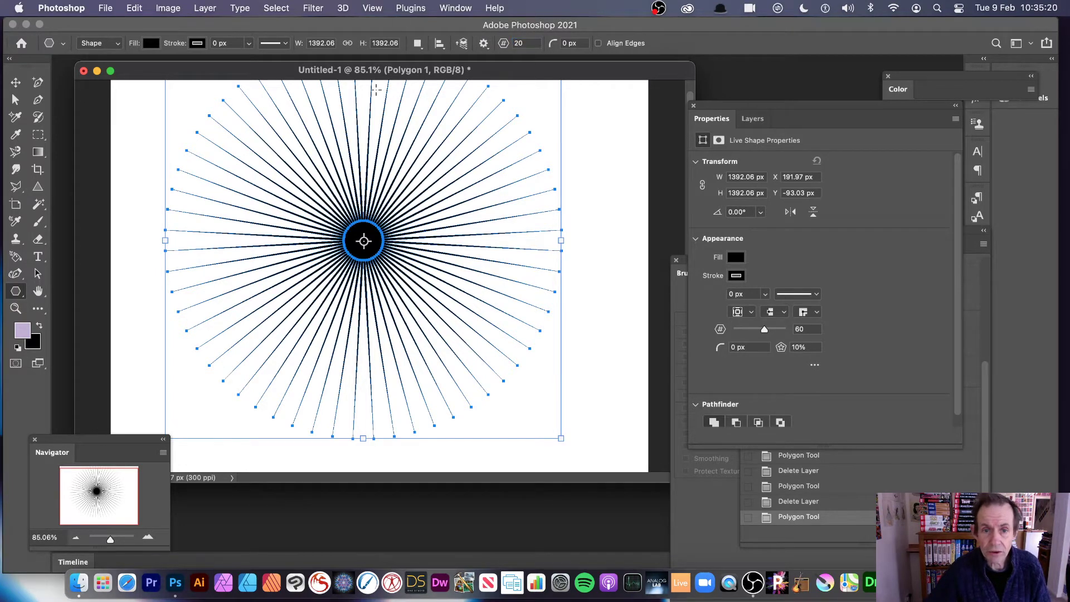
pyautogui.moveTo(376, 89); pyautogui.dragTo(595, 285)
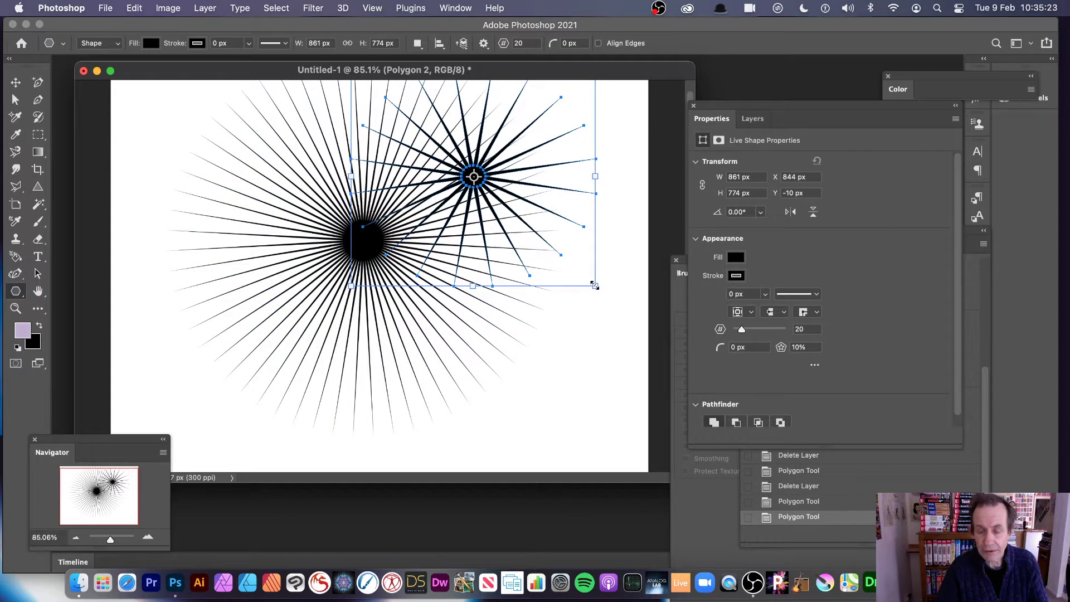
pyautogui.press('BackSpace')
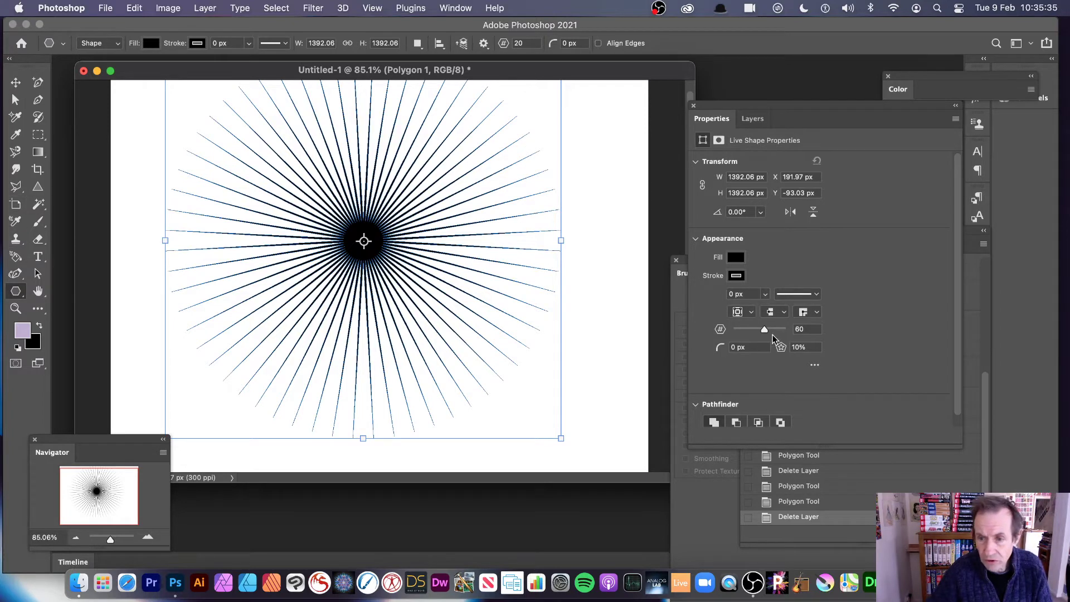
# Vary the existing live star's number of sides, reducing it to 15 and raising it to 81.
pyautogui.moveTo(764, 330); pyautogui.dragTo(739, 332)
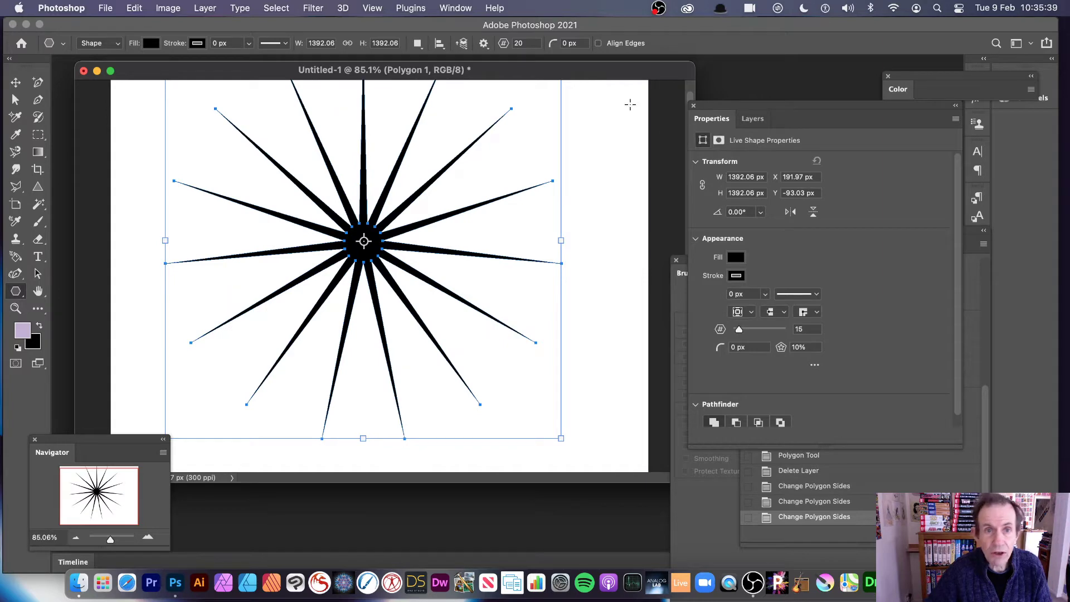
pyautogui.click(470, 7)
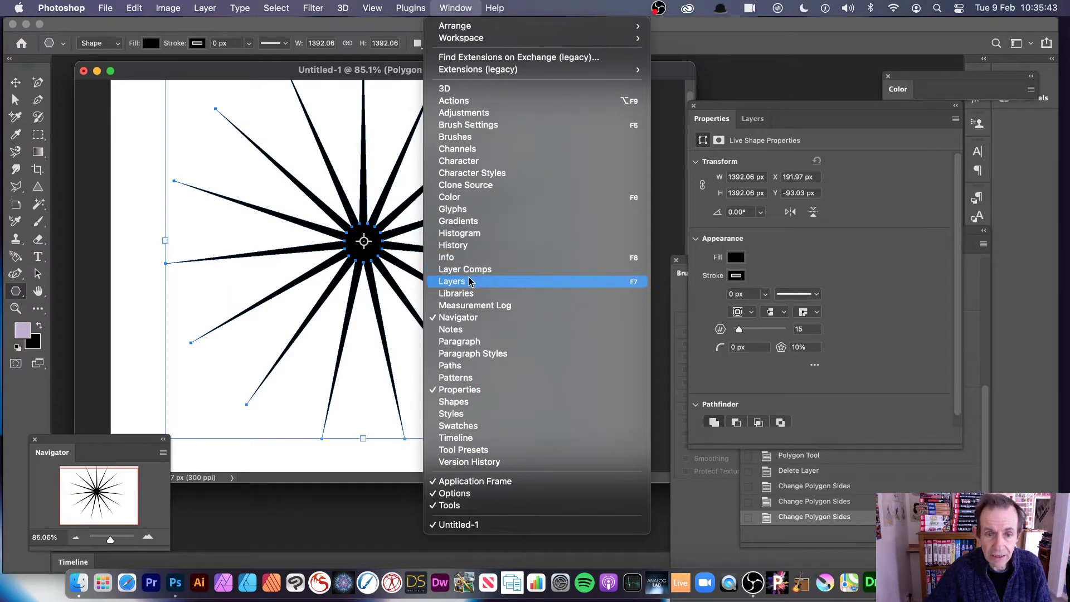
pyautogui.click(891, 301)
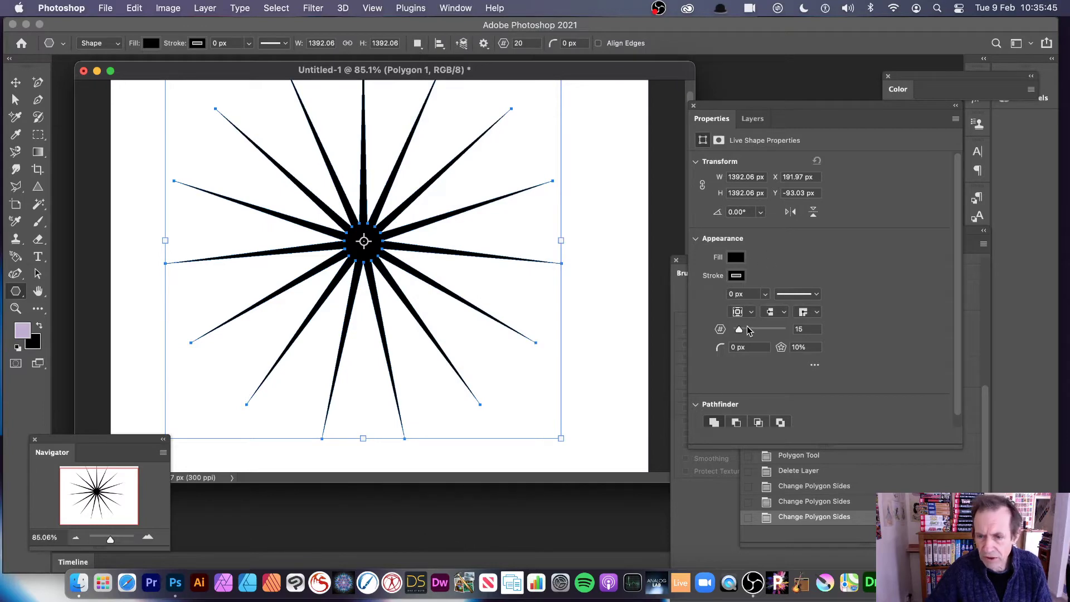
pyautogui.moveTo(754, 329); pyautogui.dragTo(776, 330)
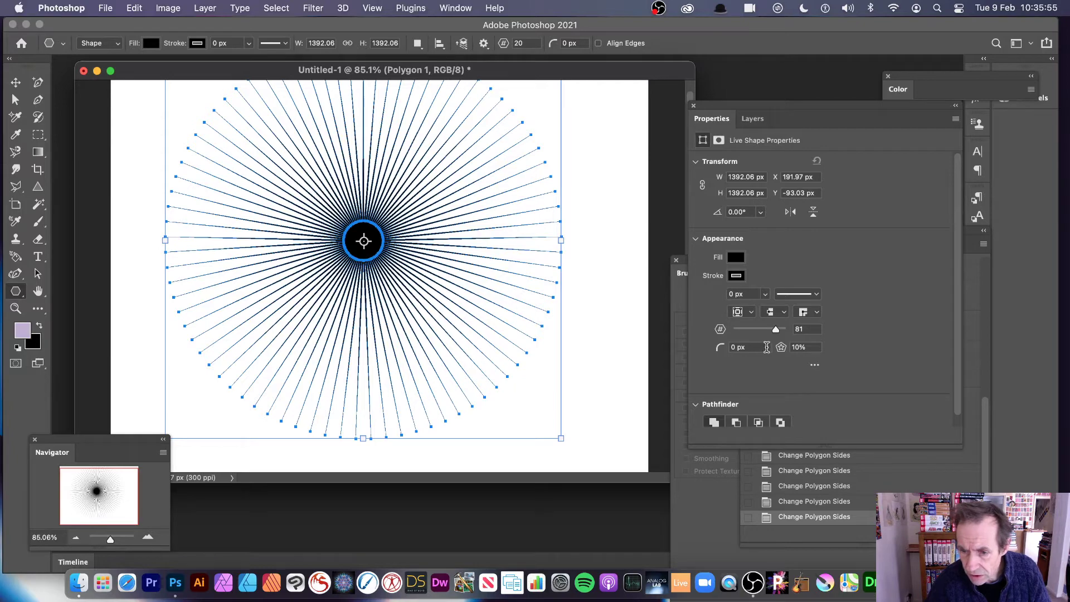
# Adjust the live star to 83 sides and, after trying a 52% star ratio, set the ratio to 10%.
pyautogui.moveTo(782, 350); pyautogui.dragTo(736, 329)
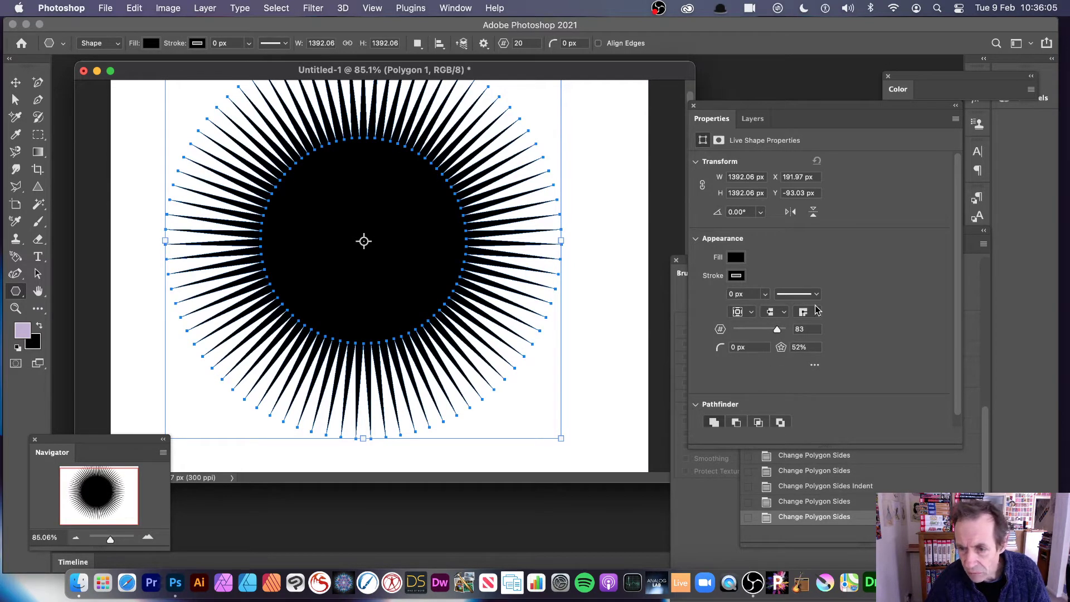
pyautogui.click(803, 347)
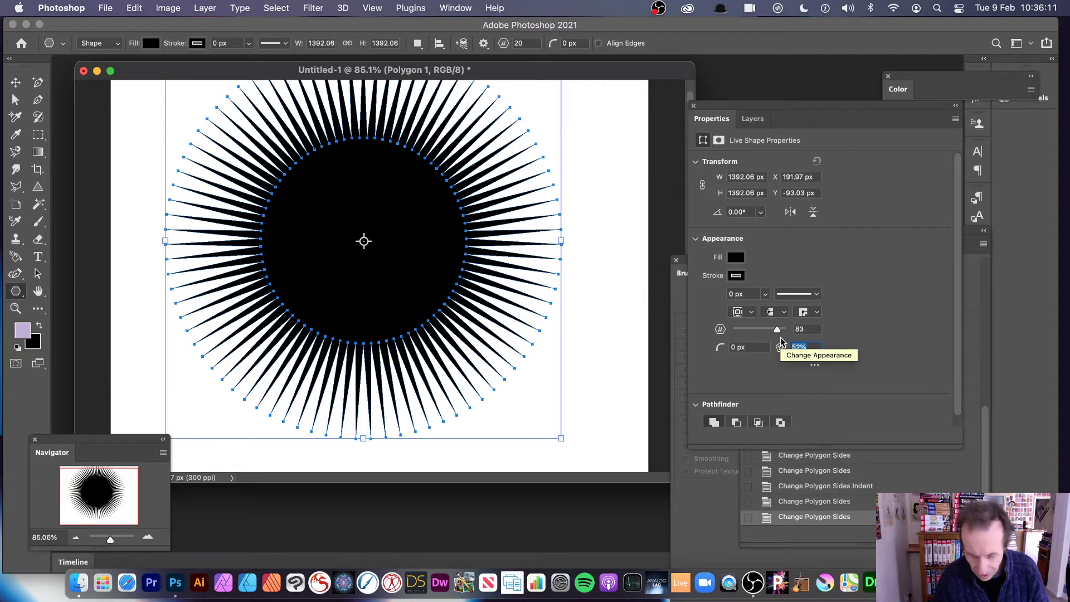
pyautogui.write('10')
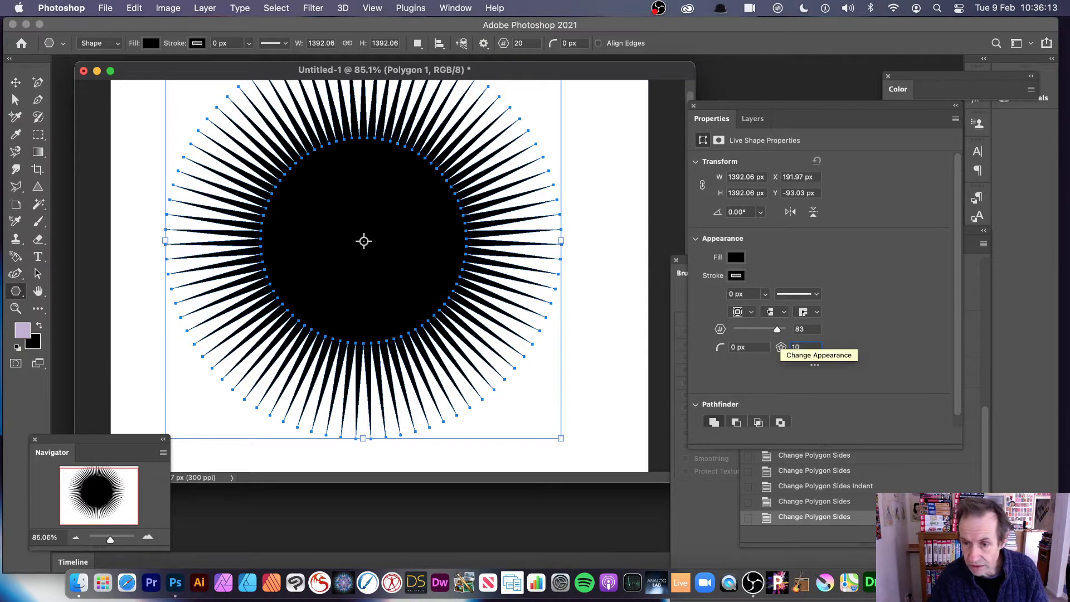
pyautogui.press('Tab')
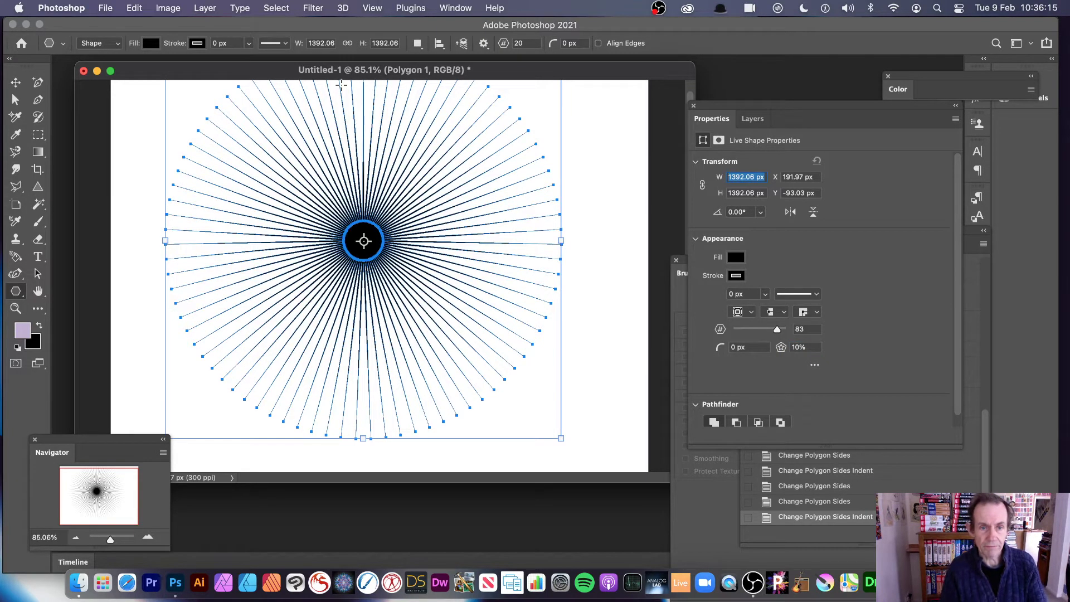
# Replace a trial ellipse of about 375 by 879 px with a circle about 724 px across, moved close to the star's centre.
pyautogui.click(20, 295)
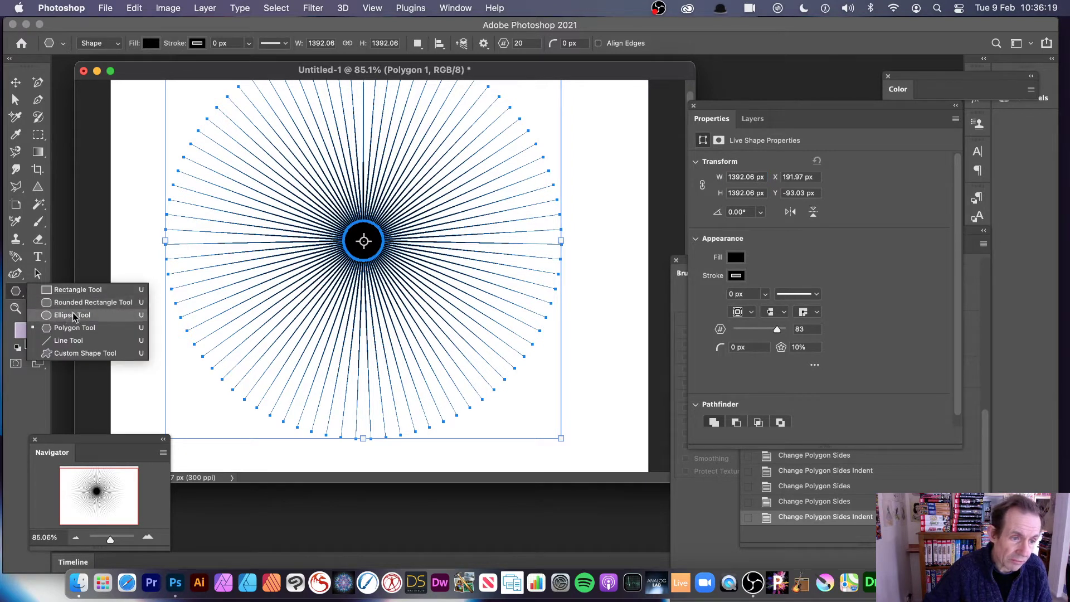
pyautogui.click(72, 315)
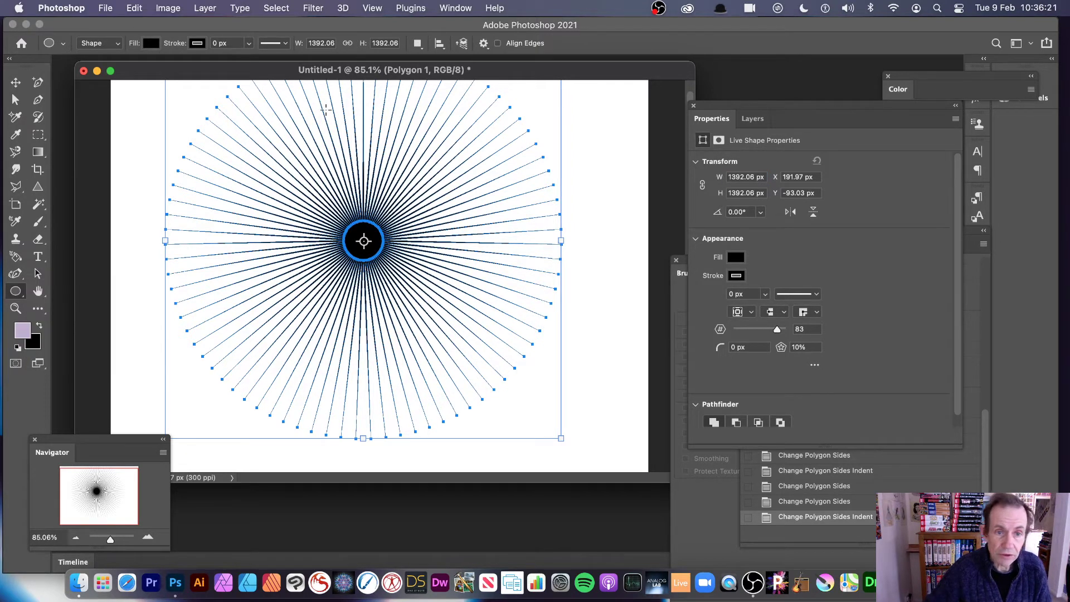
pyautogui.moveTo(317, 115); pyautogui.dragTo(421, 364)
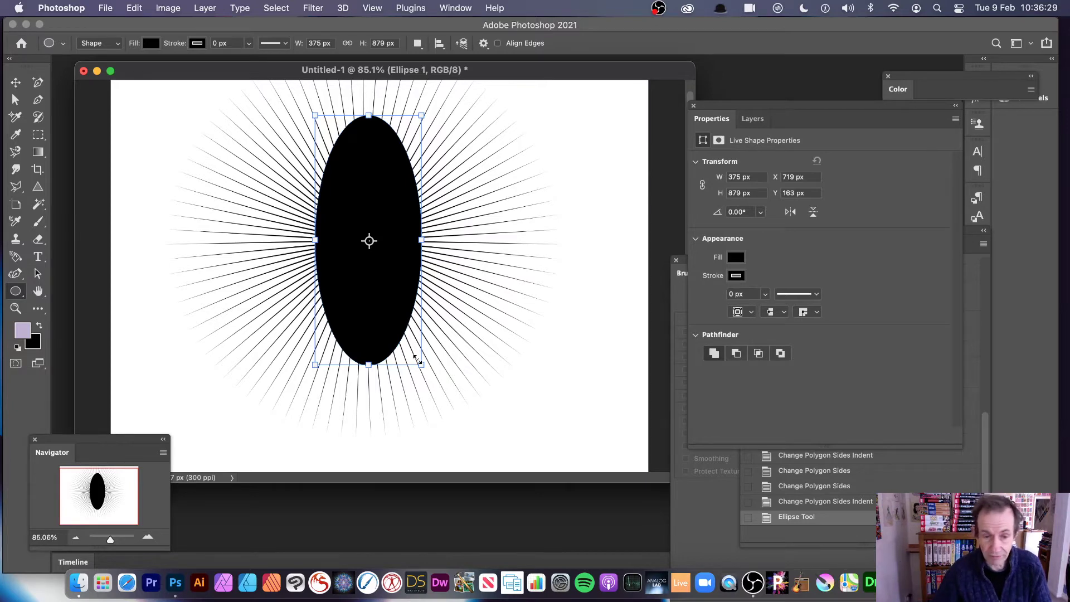
pyautogui.press('Delete')
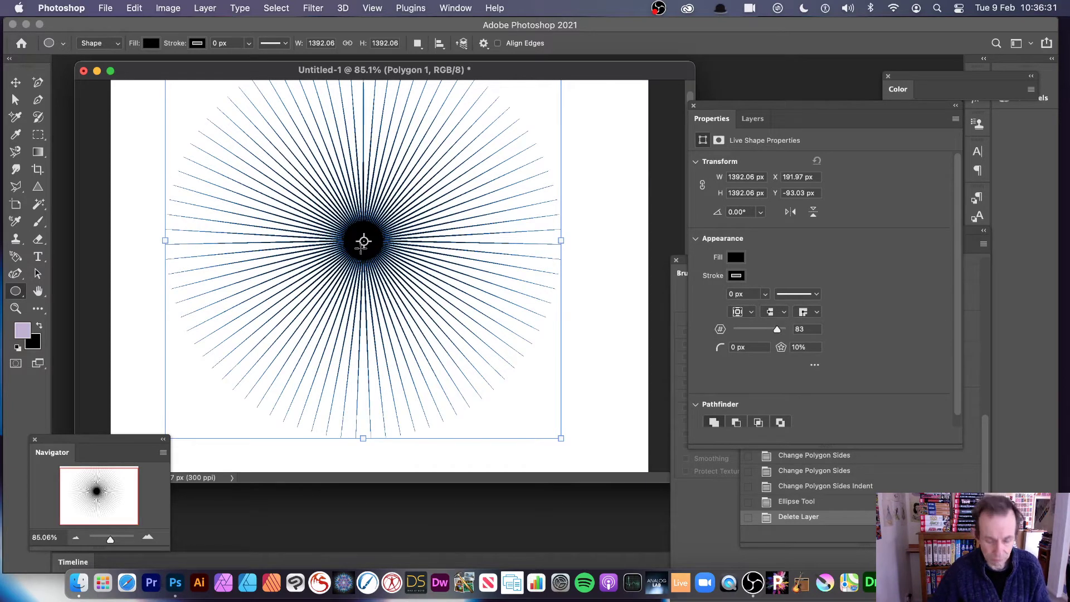
pyautogui.moveTo(284, 141); pyautogui.dragTo(547, 348)
pyautogui.press('v')
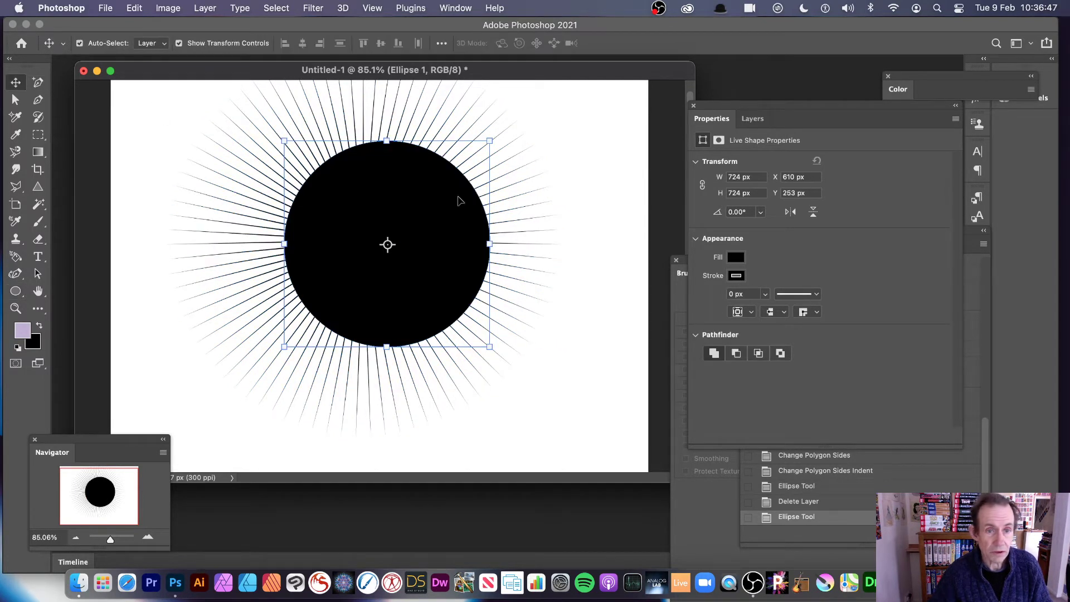
pyautogui.moveTo(458, 199)
pyautogui.mouseDown()
pyautogui.moveTo(404, 167)
pyautogui.moveTo(445, 189)
pyautogui.mouseUp()
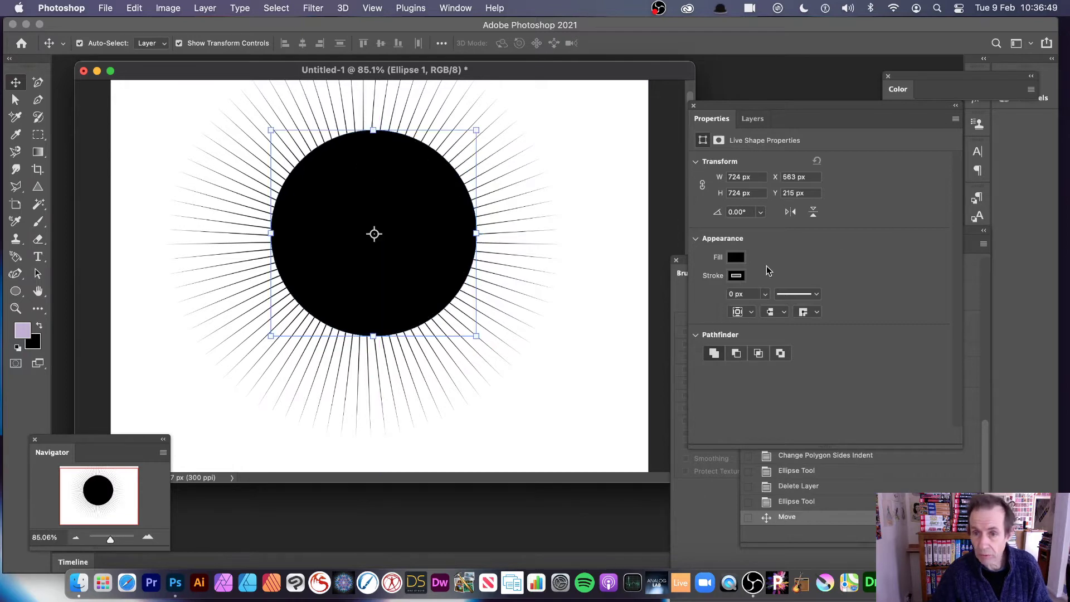
# Select the circle and star layers together, try subtracting the front shape, and undo the subtraction.
pyautogui.click(753, 119)
pyautogui.keyDown('shift'); pyautogui.click(759, 223); pyautogui.keyUp('shift')
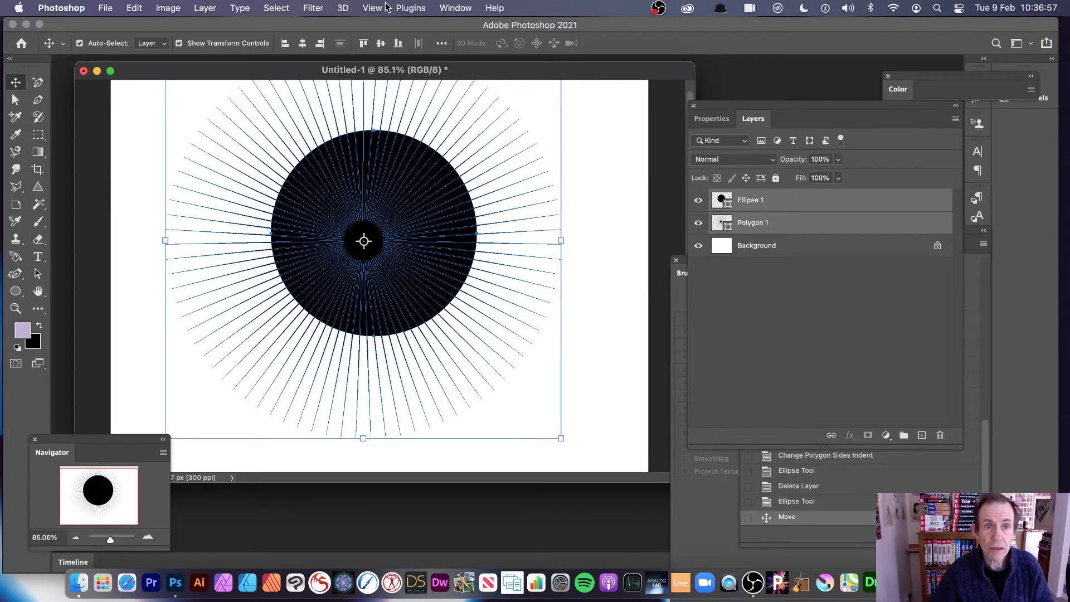
pyautogui.click(200, 9)
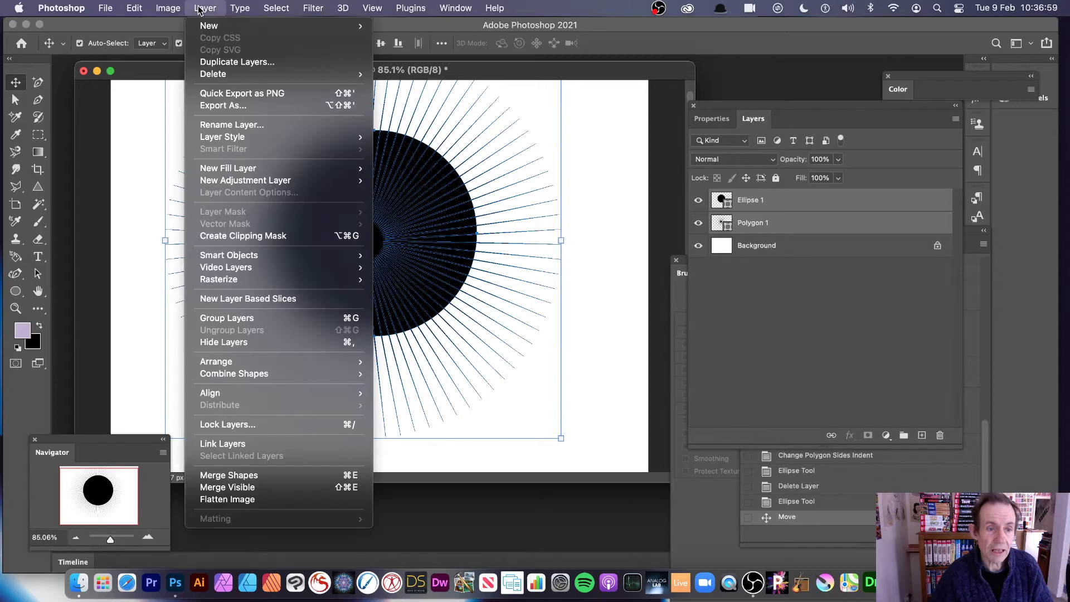
pyautogui.moveTo(282, 375)
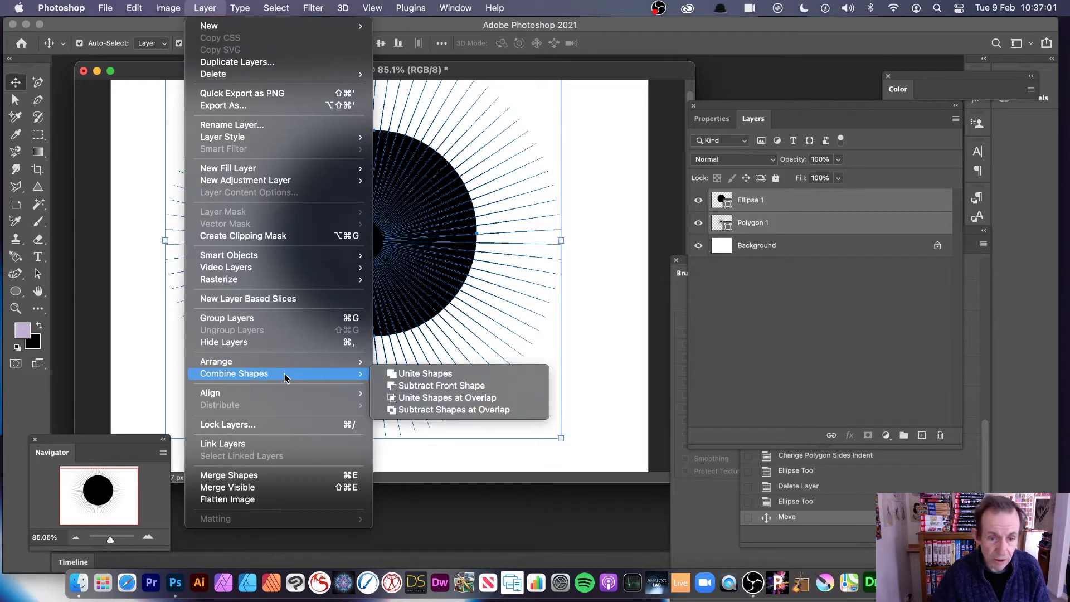
pyautogui.click(453, 386)
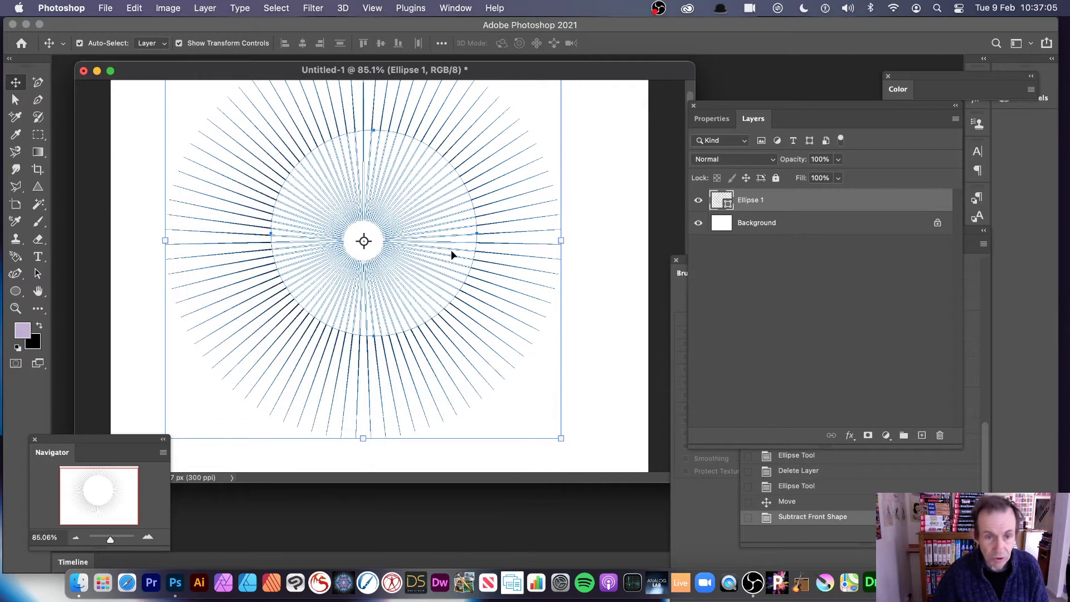
pyautogui.press('super+z')
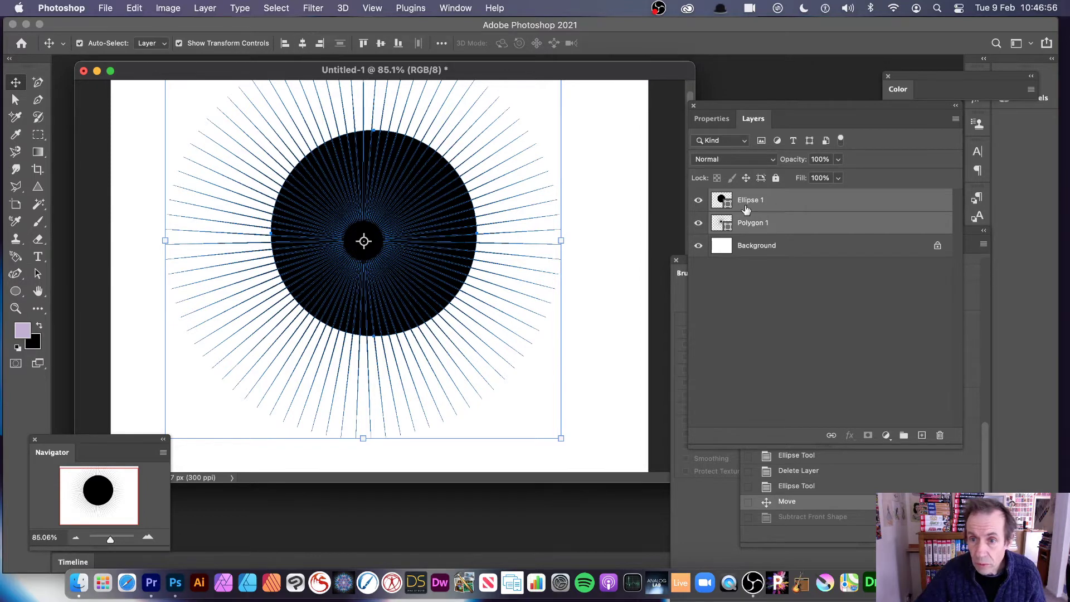
# Align the circle and star on their horizontal and vertical centres, and subtract the front circle from the star.
pyautogui.click(302, 44)
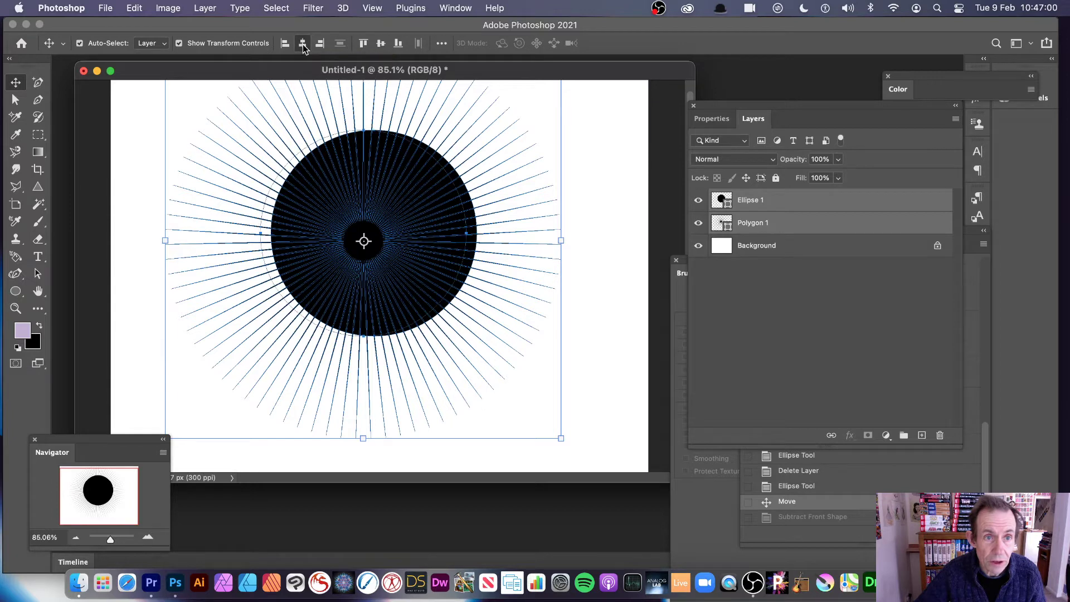
pyautogui.click(380, 45)
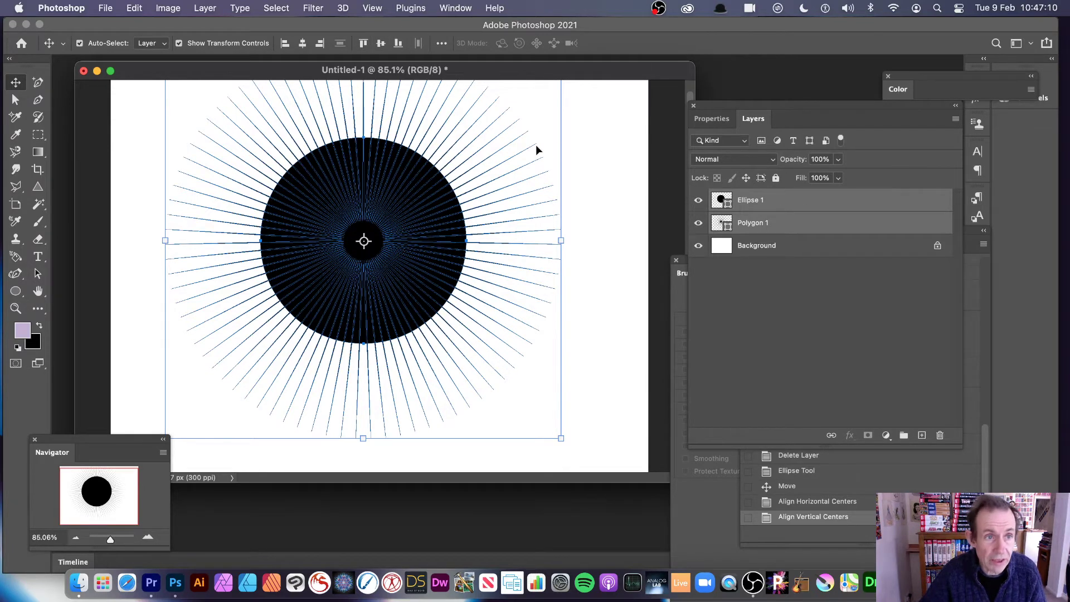
pyautogui.click(204, 8)
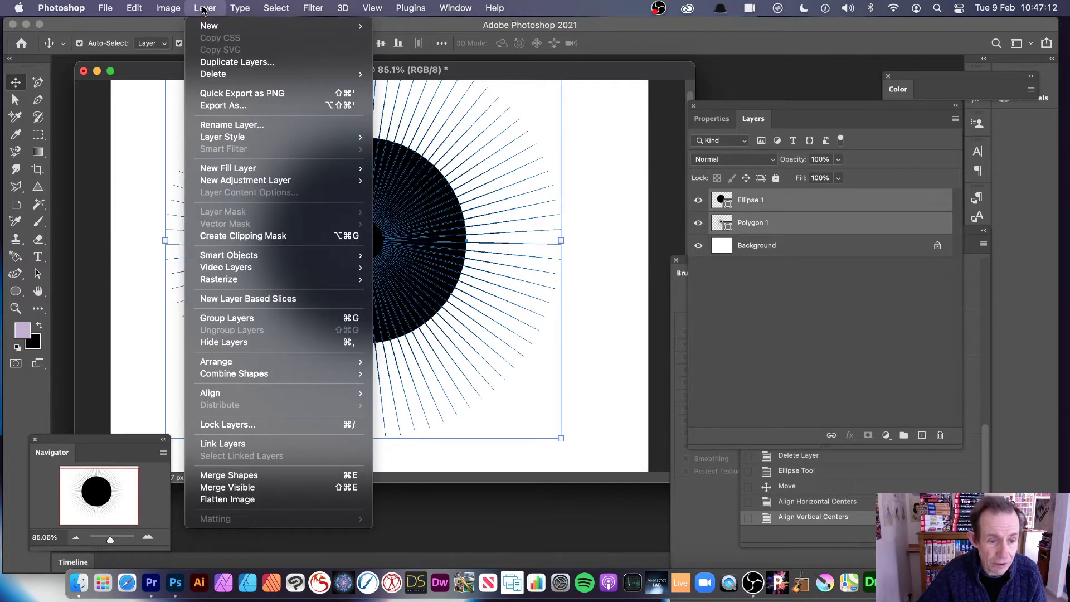
pyautogui.moveTo(243, 374)
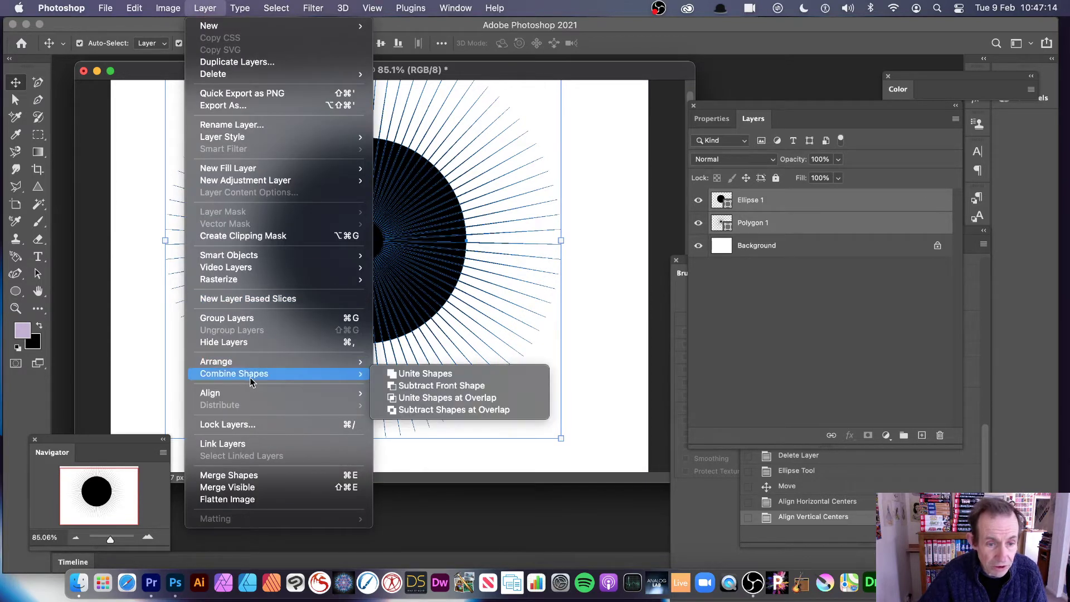
pyautogui.click(440, 387)
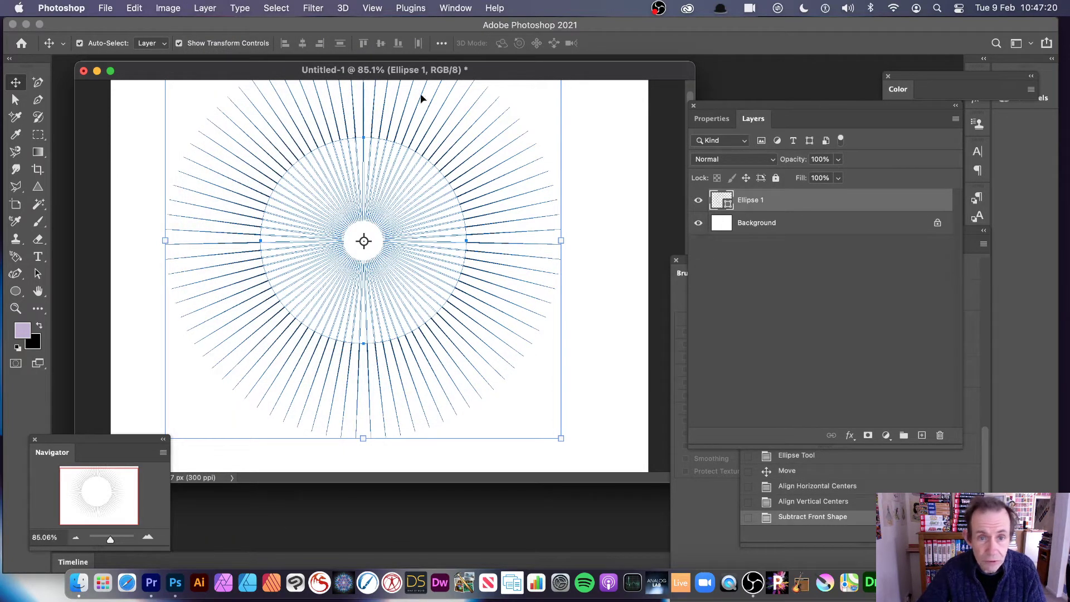
# Scale the combined star to about 74.78%, move it near the canvas centre, and apply the transform by switching to the Path Selection tool.
pyautogui.moveTo(563, 438); pyautogui.dragTo(463, 337)
pyautogui.moveTo(340, 195); pyautogui.dragTo(355, 267)
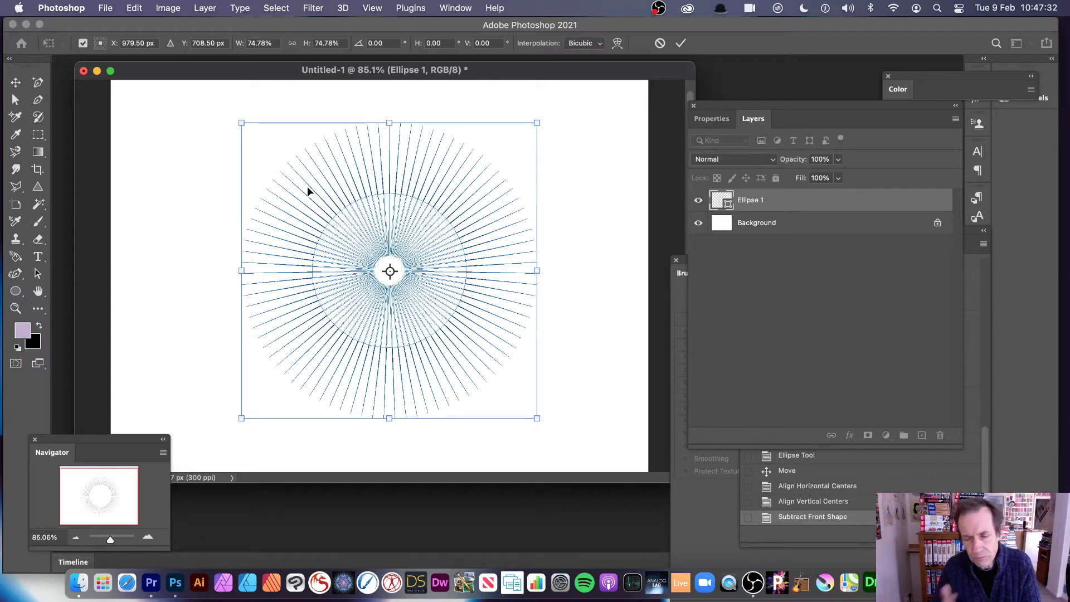
pyautogui.click(15, 101)
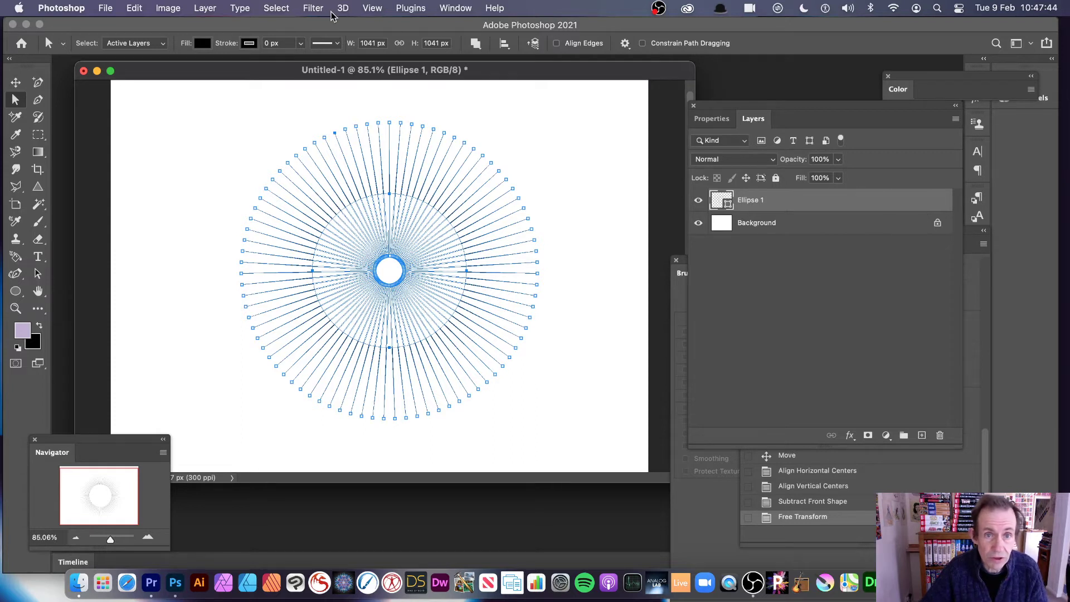
# Try to merge the shape components of the combined star and circle.
pyautogui.click(480, 49)
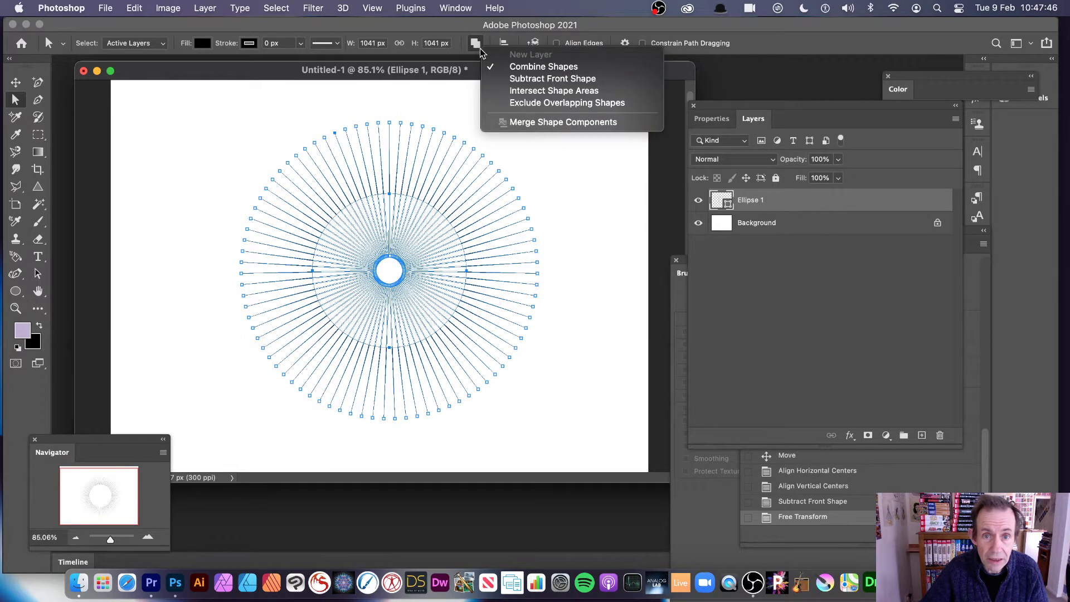
pyautogui.click(561, 122)
pyautogui.click(790, 281)
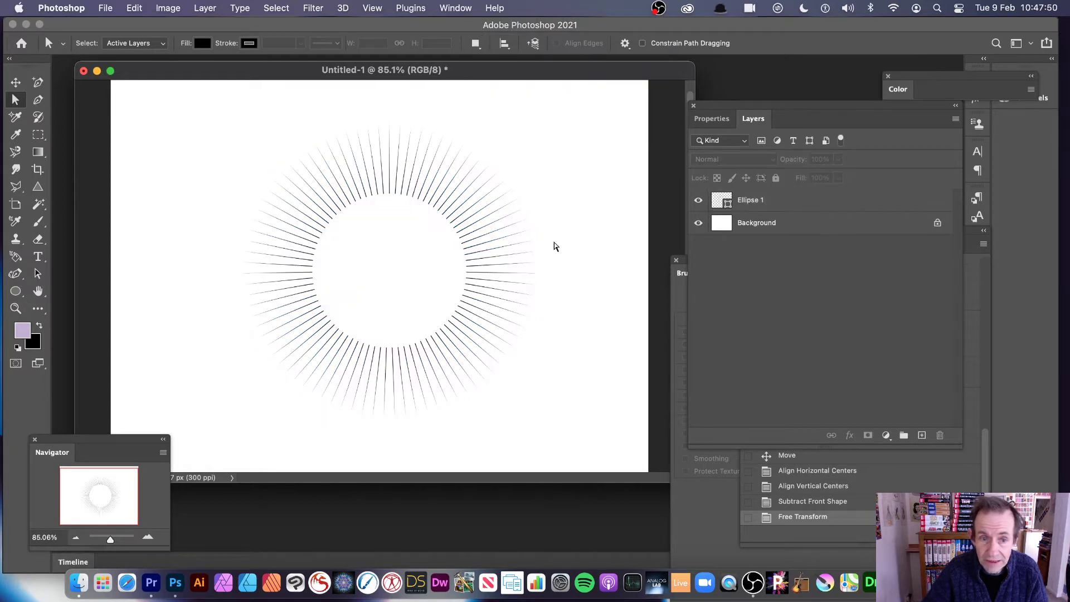
pyautogui.moveTo(174, 109); pyautogui.dragTo(652, 459)
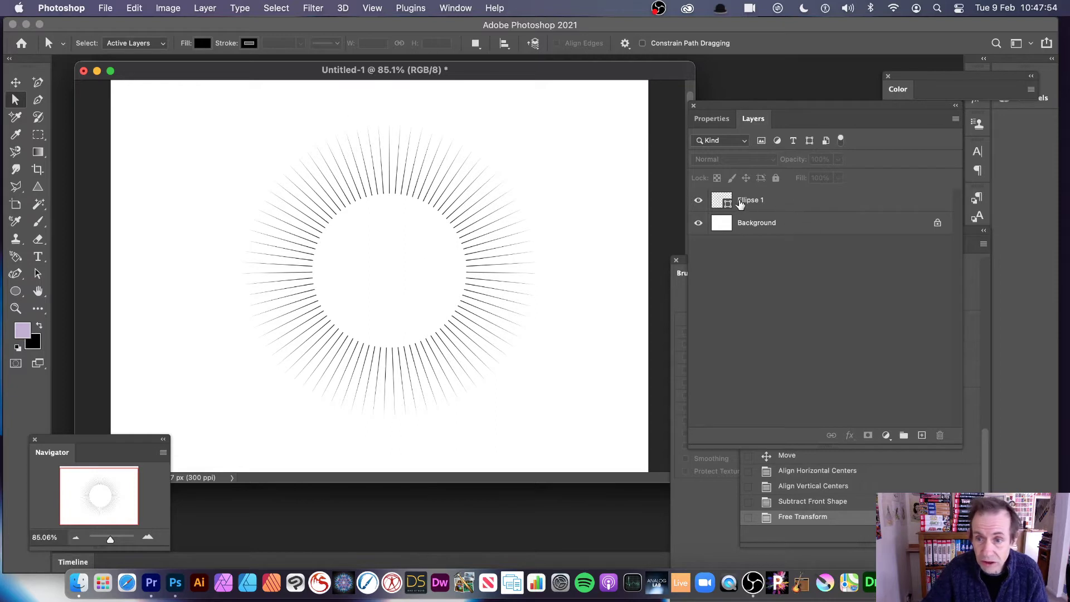
# Select all path components on the Ellipse 1 layer, merge them into one regular path, and deselect the shape.
pyautogui.click(751, 202)
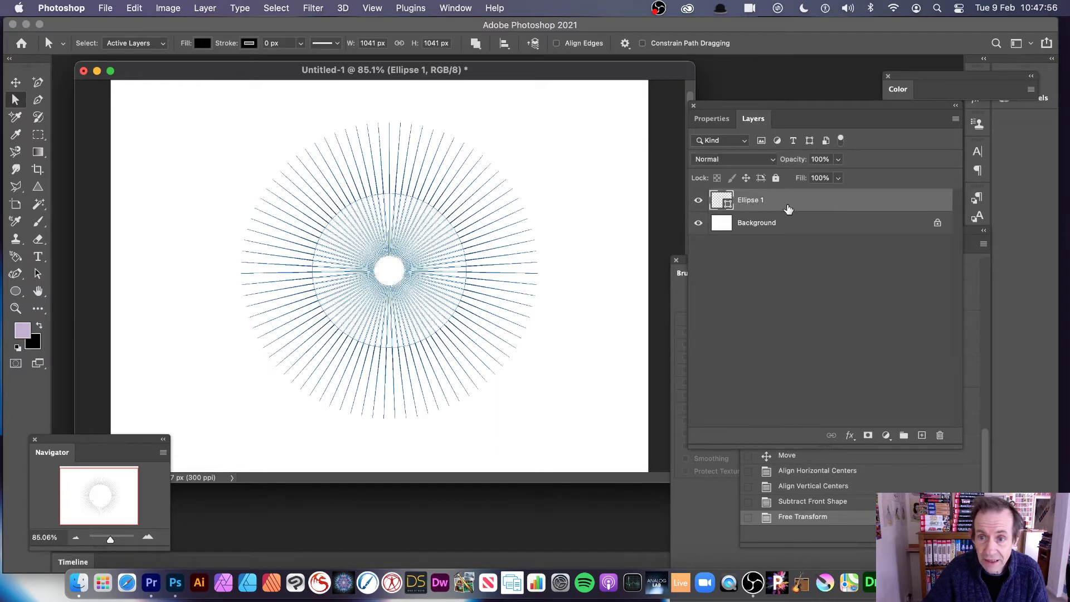
pyautogui.moveTo(174, 94); pyautogui.dragTo(606, 442)
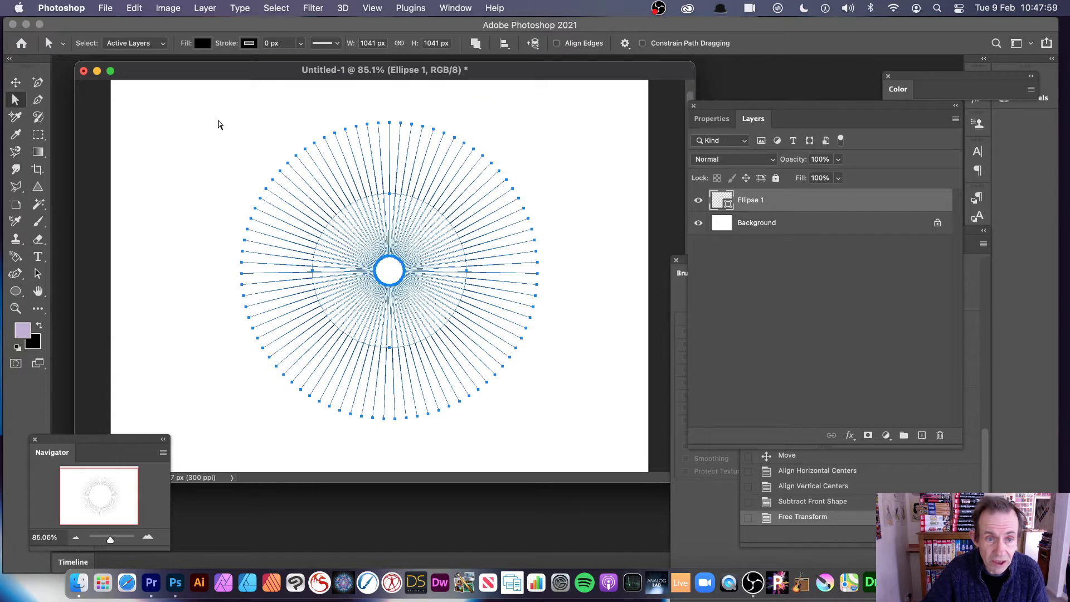
pyautogui.click(480, 49)
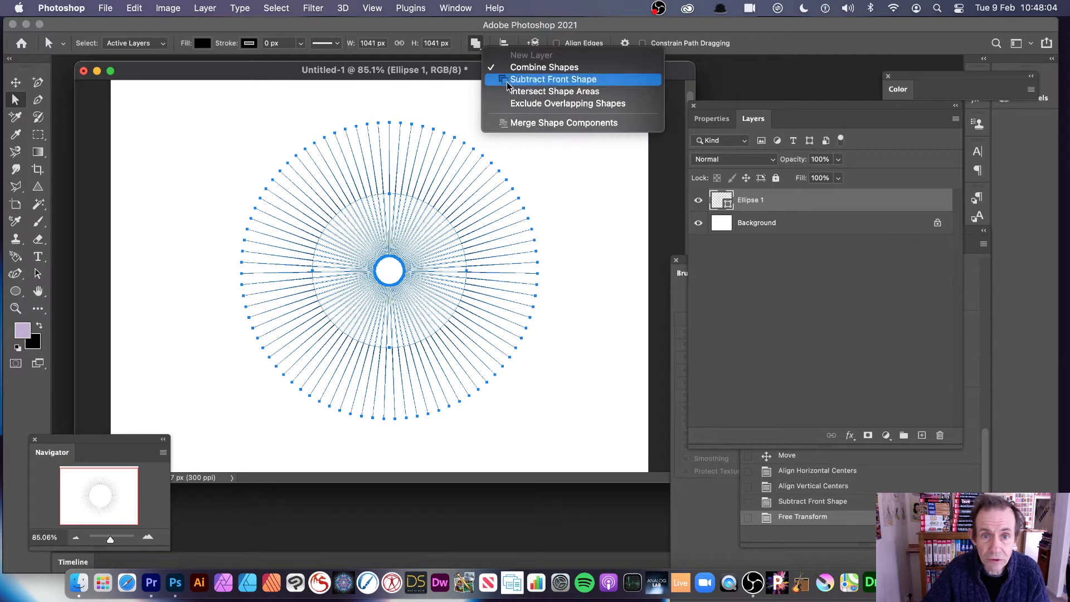
pyautogui.click(534, 124)
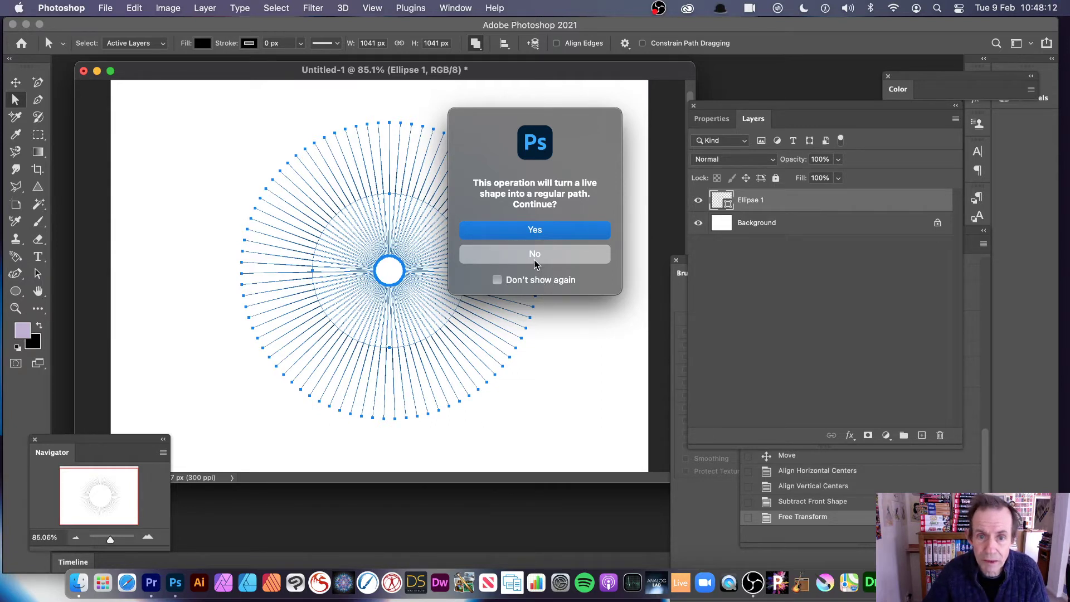
pyautogui.click(539, 231)
pyautogui.press('v')
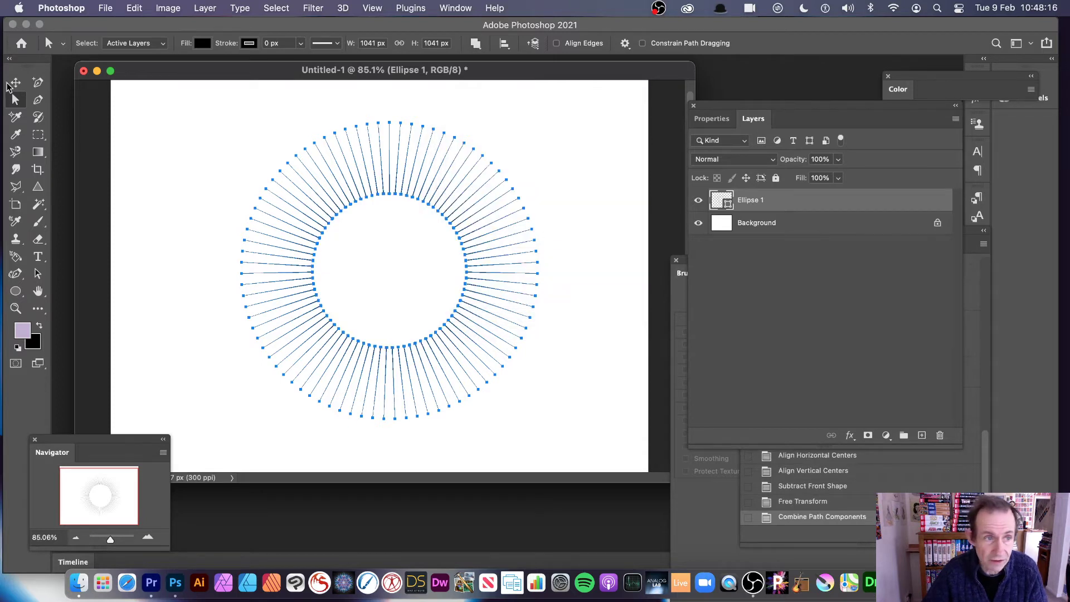
pyautogui.click(139, 142)
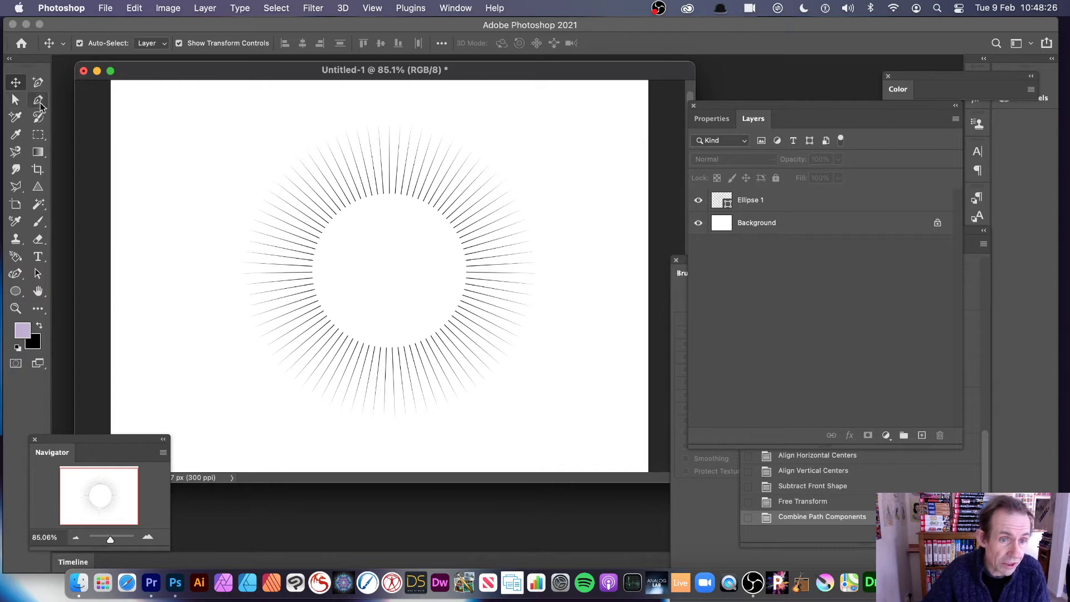
# Try deleting one spoke's path from the merged star with the Path Selection tool, and undo the anchor point deletions.
pyautogui.click(15, 100)
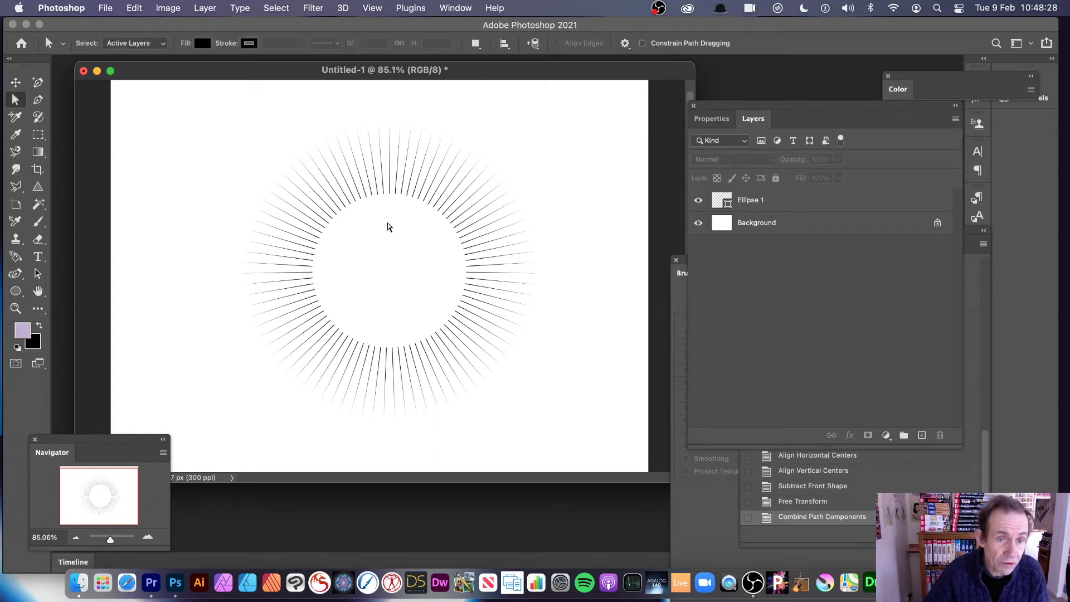
pyautogui.click(757, 209)
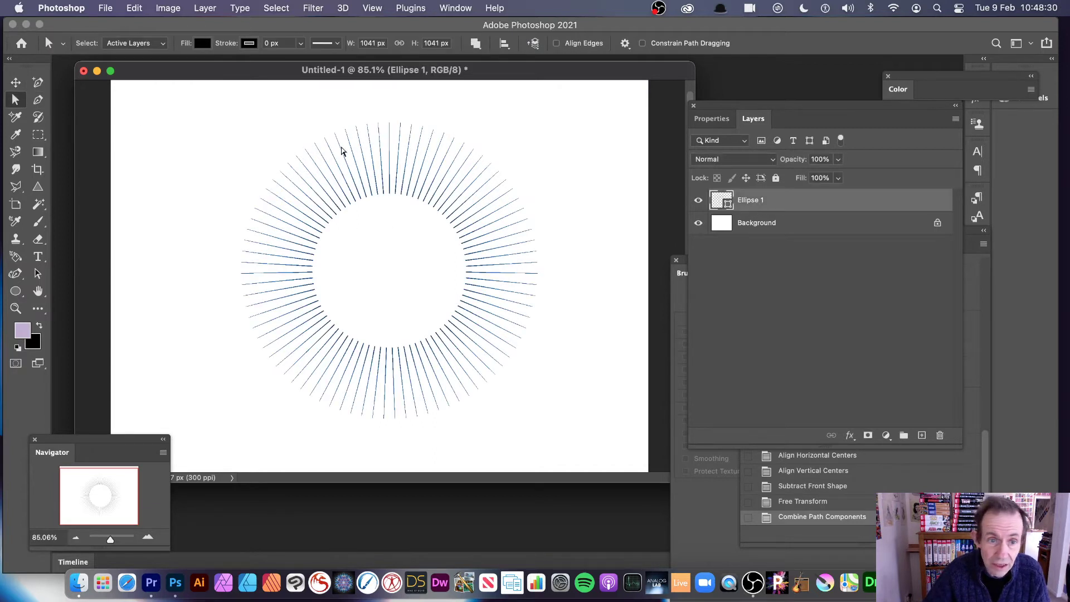
pyautogui.click(360, 146)
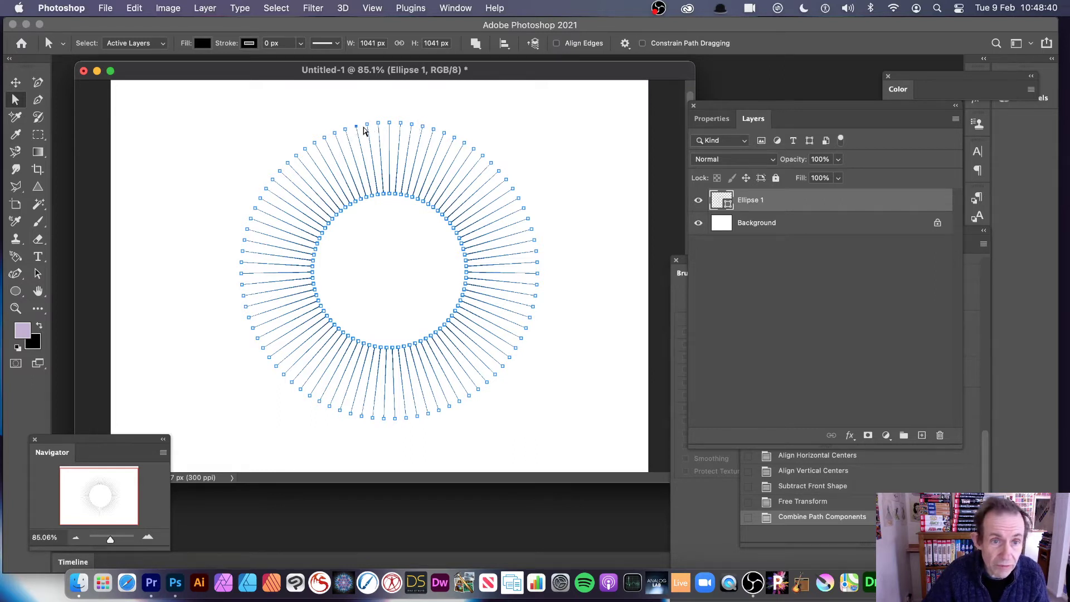
pyautogui.press('BackSpace')
pyautogui.press('BackSpace')
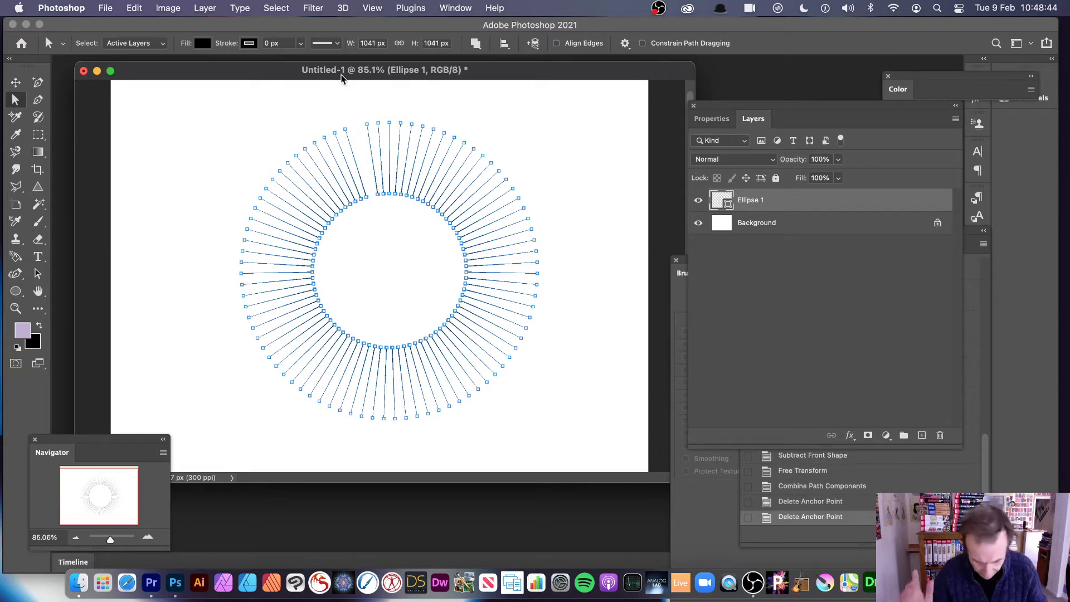
pyautogui.press('super+z')
pyautogui.press('super+z')
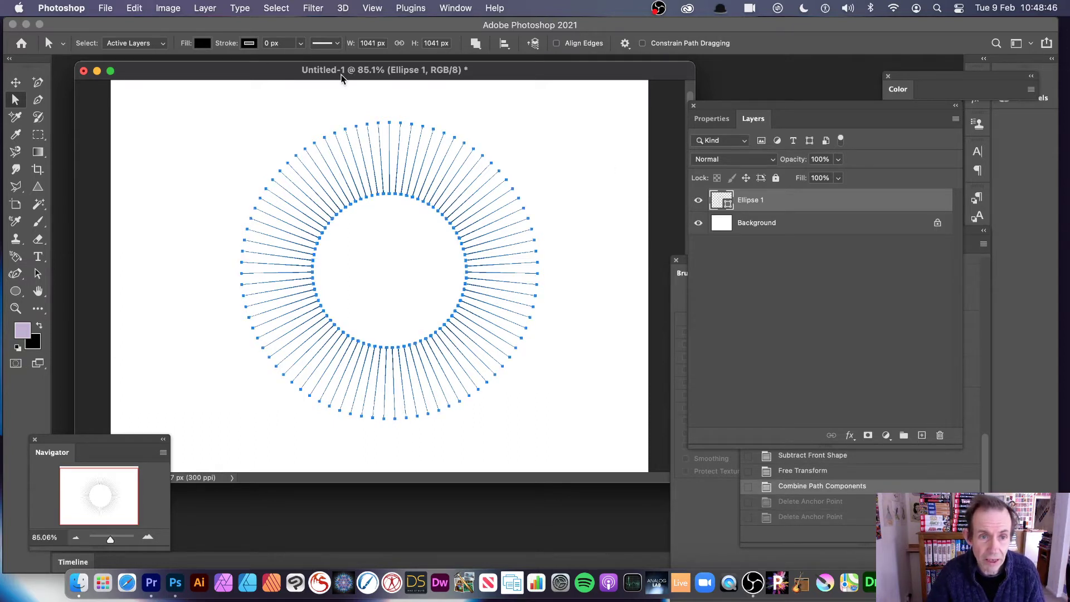
# Define the merged star as a custom shape under the suggested name, and delete its layer from the document.
pyautogui.click(16, 82)
pyautogui.click(241, 138)
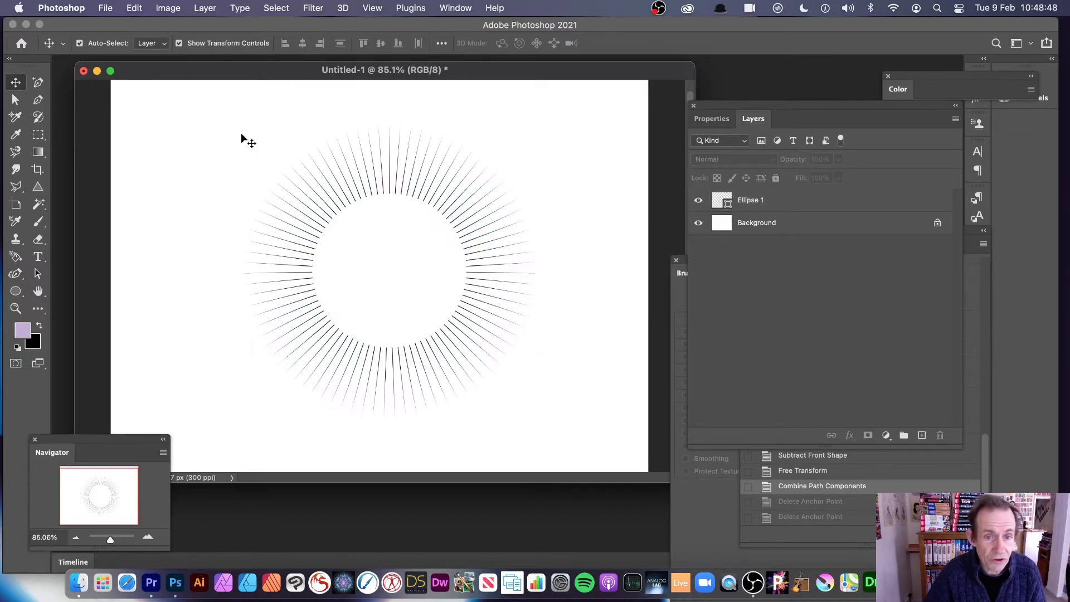
pyautogui.moveTo(178, 106); pyautogui.dragTo(609, 430)
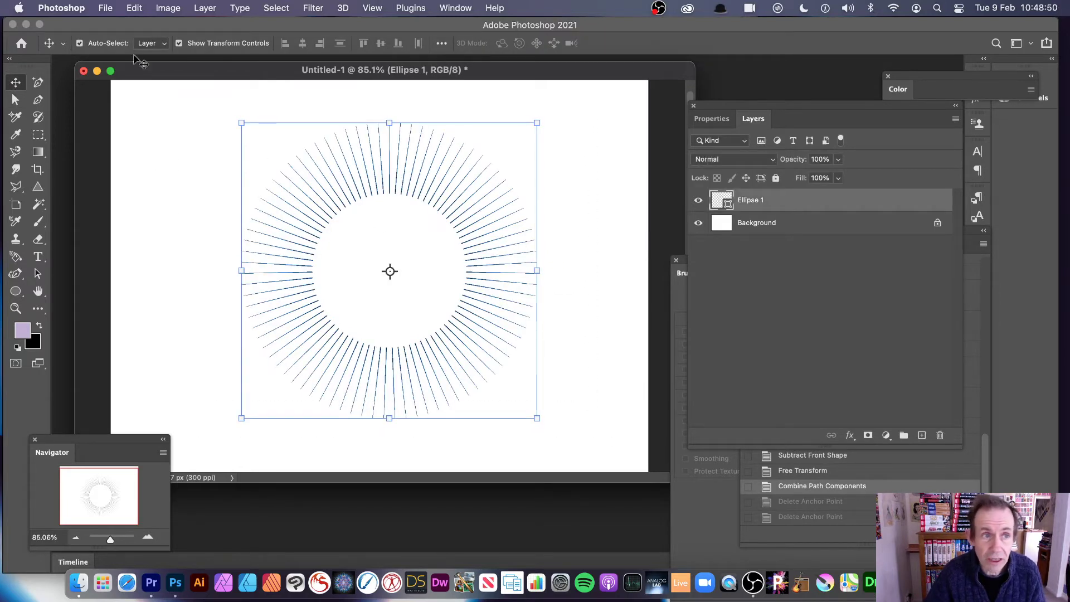
pyautogui.click(137, 10)
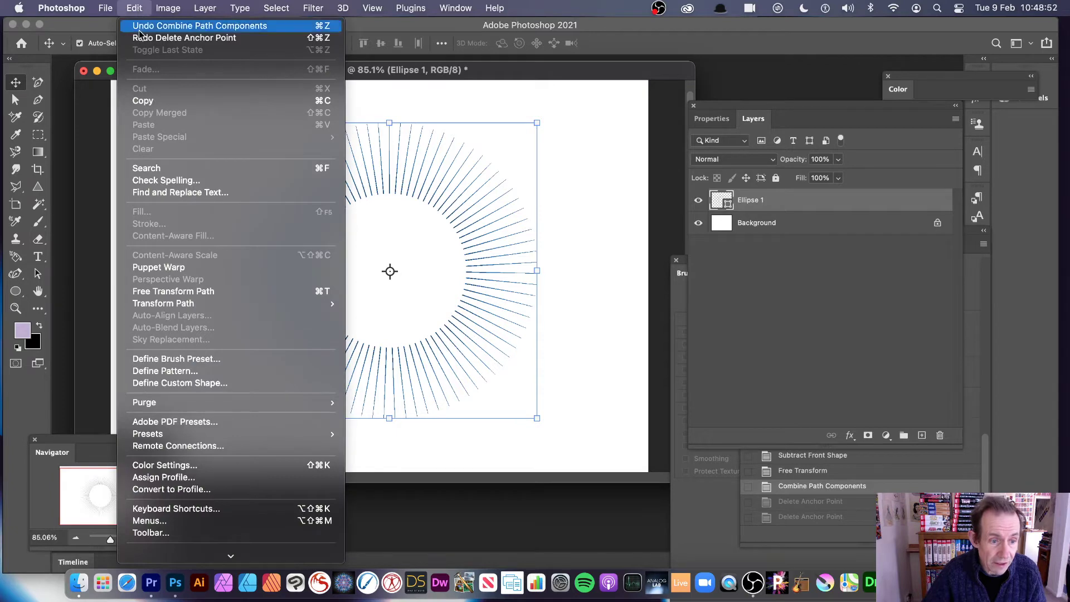
pyautogui.click(180, 383)
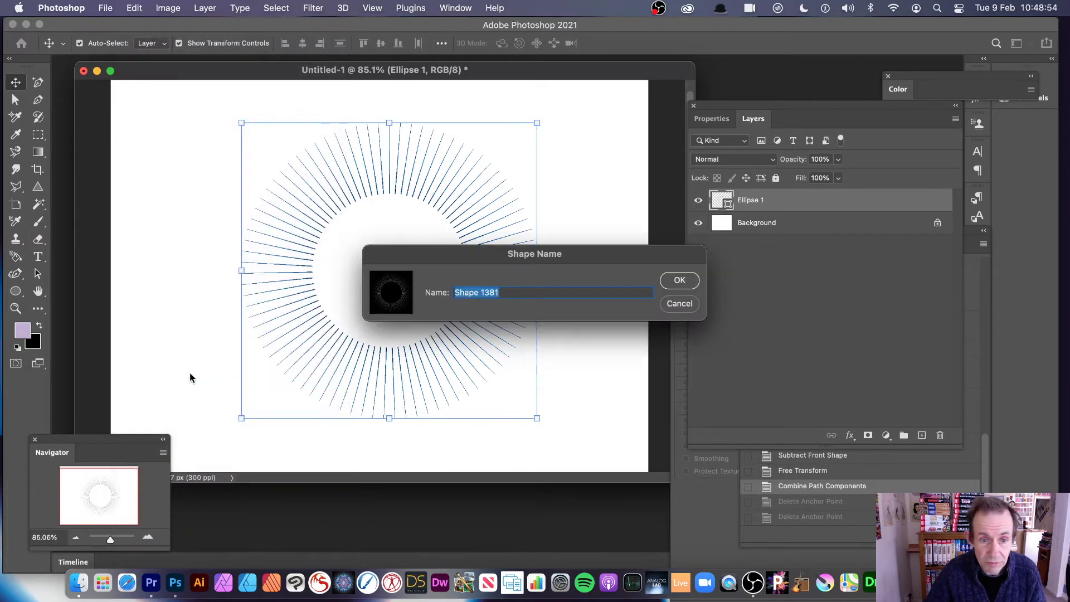
pyautogui.click(679, 283)
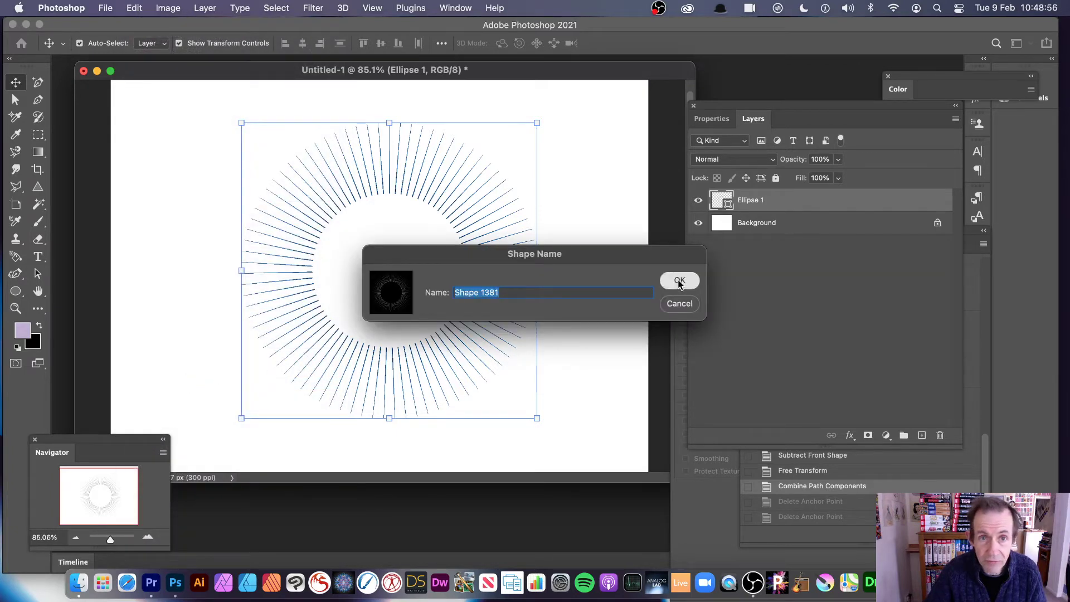
pyautogui.press('Delete')
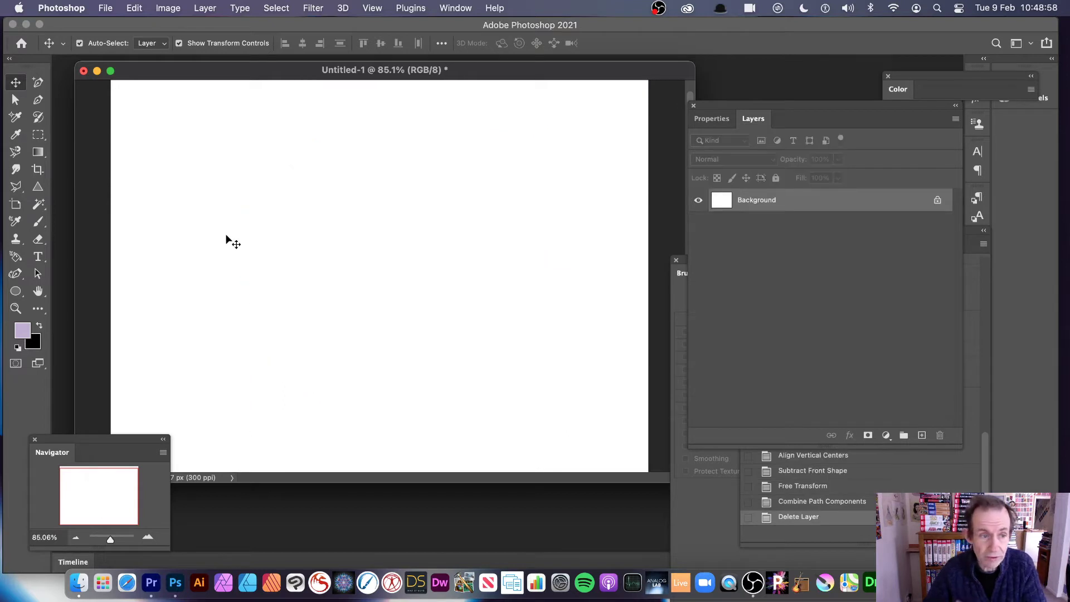
# Choose the newly saved circle-centred star for the Custom Shape tool and draw one copy about 860 × 823 px.
pyautogui.click(15, 291)
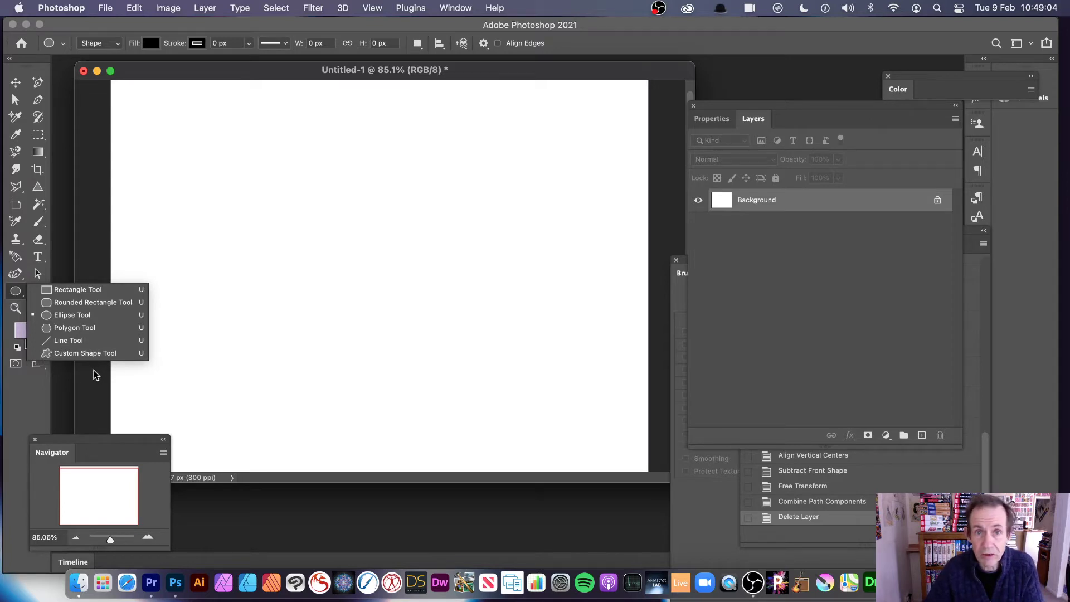
pyautogui.click(97, 354)
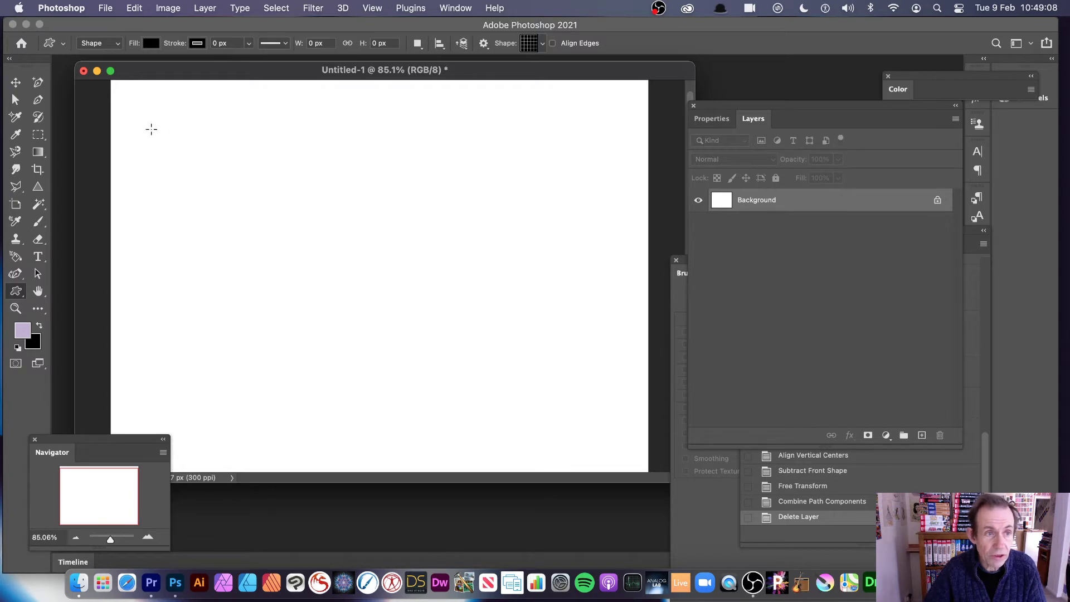
pyautogui.click(542, 45)
pyautogui.scroll(-1, 606, 123)
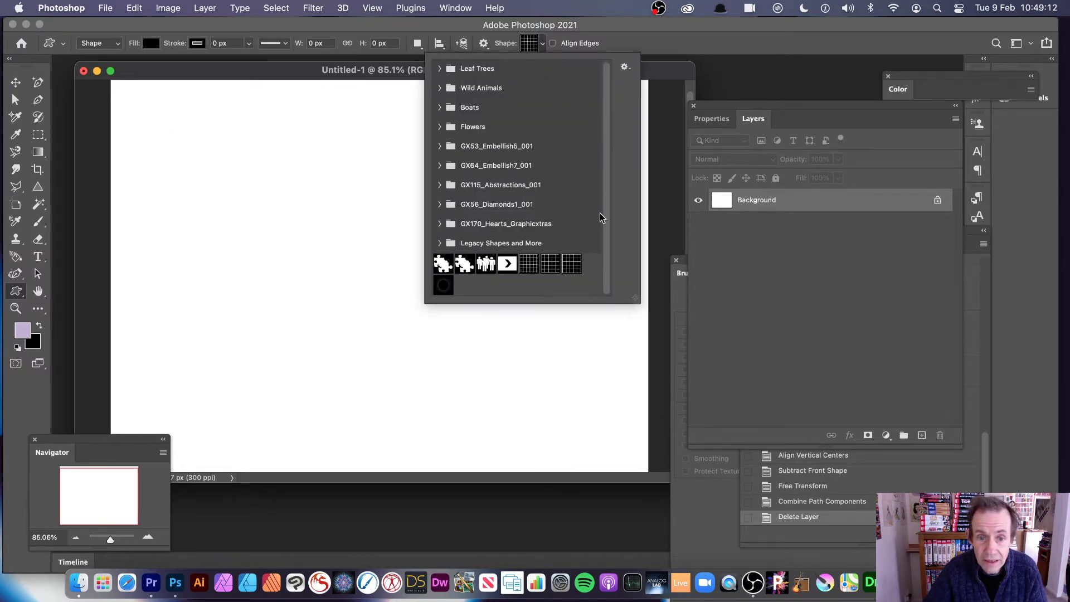
pyautogui.click(443, 285)
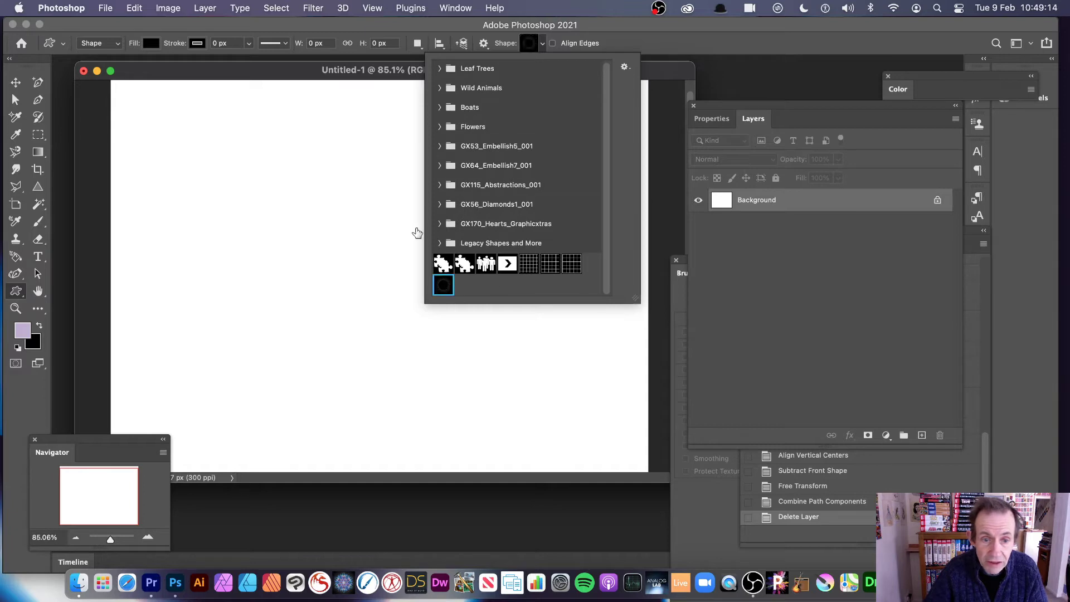
pyautogui.moveTo(212, 108); pyautogui.dragTo(476, 361)
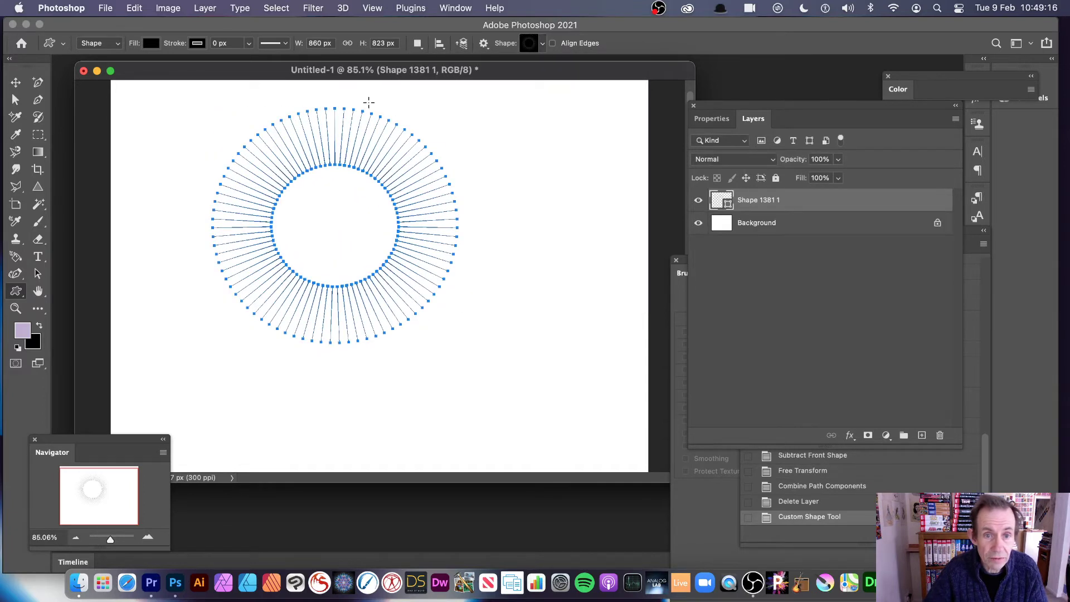
# Draw nine more copies of the circle-centred star in varied sizes, overlapping them across the canvas.
pyautogui.moveTo(368, 102); pyautogui.dragTo(603, 328)
pyautogui.moveTo(151, 105)
pyautogui.mouseDown()
pyautogui.moveTo(301, 235)
pyautogui.moveTo(329, 278)
pyautogui.mouseUp()
pyautogui.moveTo(322, 136)
pyautogui.mouseDown()
pyautogui.moveTo(419, 202)
pyautogui.moveTo(440, 257)
pyautogui.mouseUp()
pyautogui.moveTo(196, 196); pyautogui.dragTo(413, 432)
pyautogui.moveTo(338, 229); pyautogui.dragTo(552, 433)
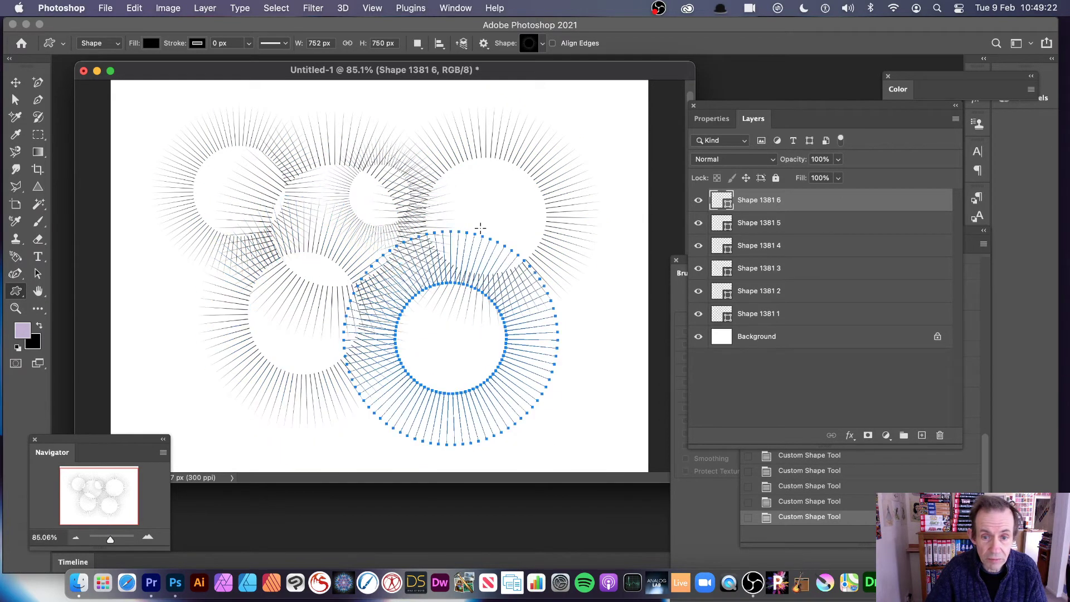
pyautogui.moveTo(479, 227); pyautogui.dragTo(691, 420)
pyautogui.moveTo(125, 253); pyautogui.dragTo(400, 494)
pyautogui.moveTo(336, 94); pyautogui.dragTo(494, 262)
pyautogui.moveTo(130, 91); pyautogui.dragTo(284, 240)
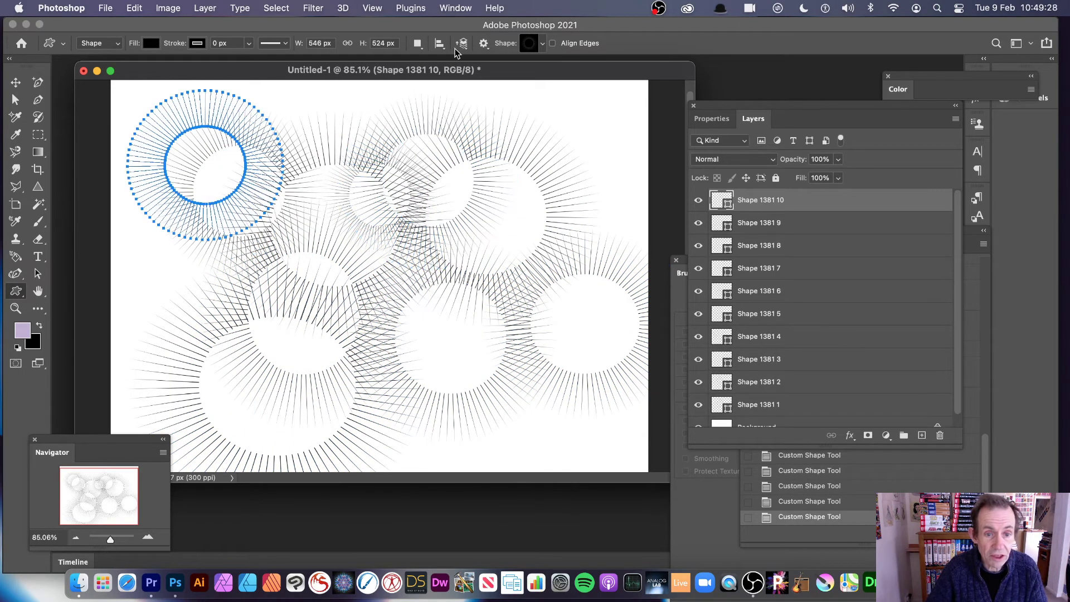
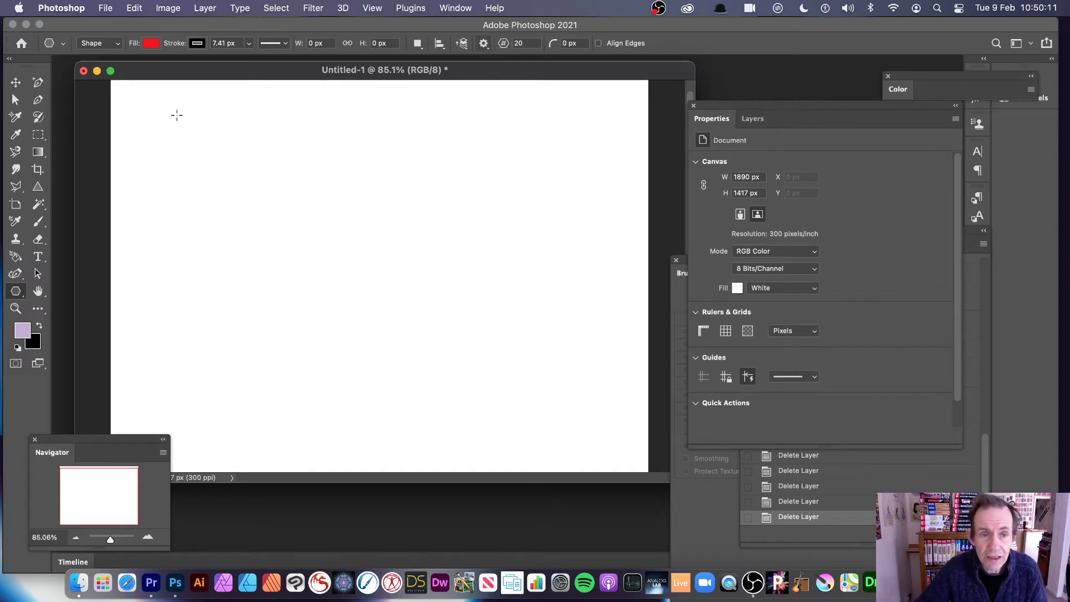
# Draw a red 20-pointed star about 1125 × 1218 px with the Polygon tool and move it to the canvas centre.
pyautogui.moveTo(254, 126); pyautogui.dragTo(443, 315)
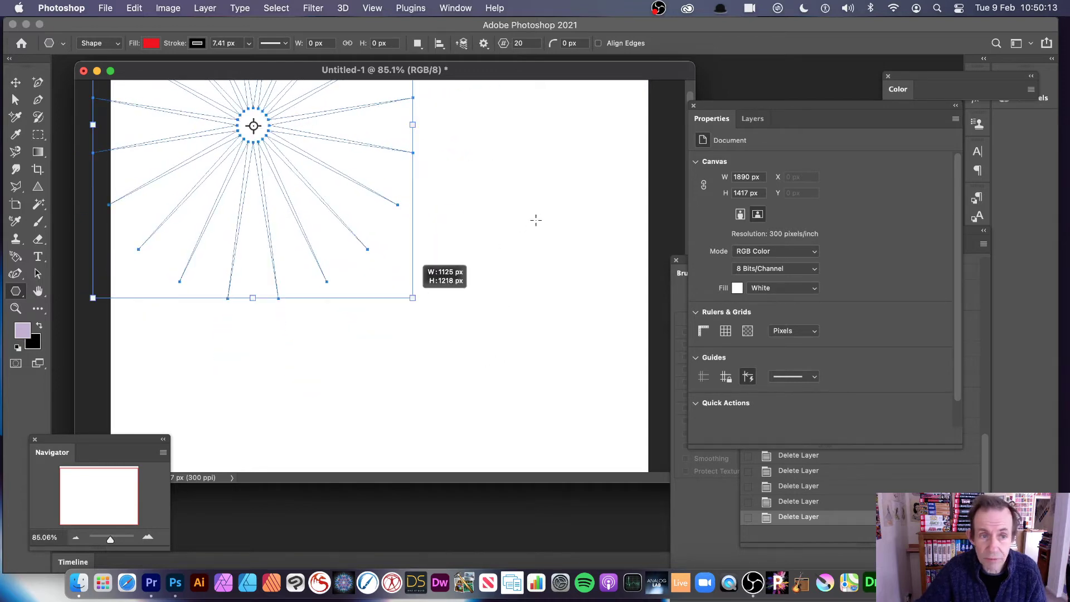
pyautogui.press('v')
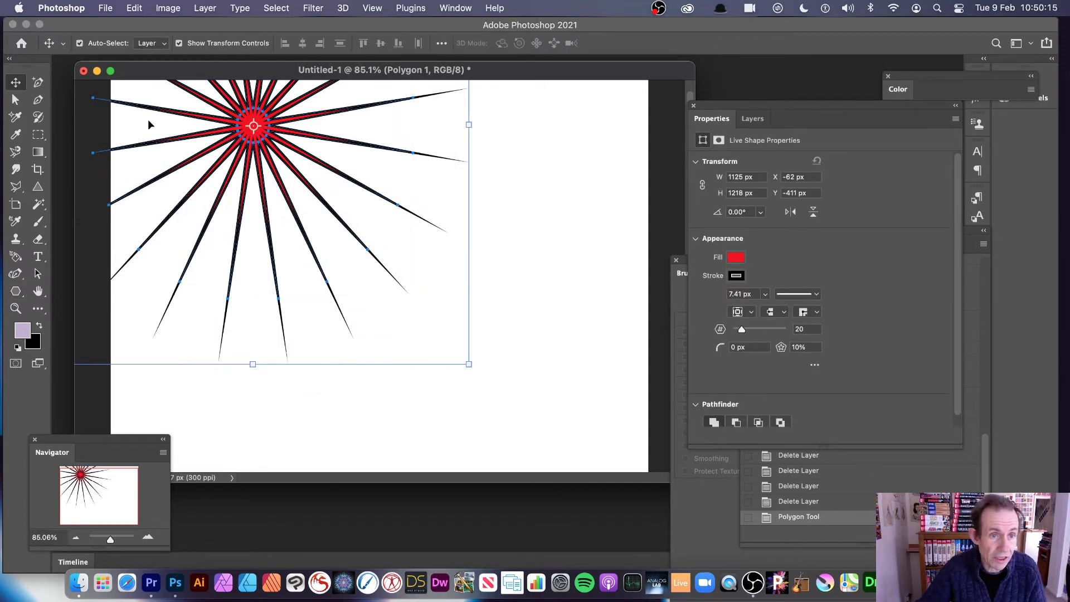
pyautogui.moveTo(266, 143); pyautogui.dragTo(422, 284)
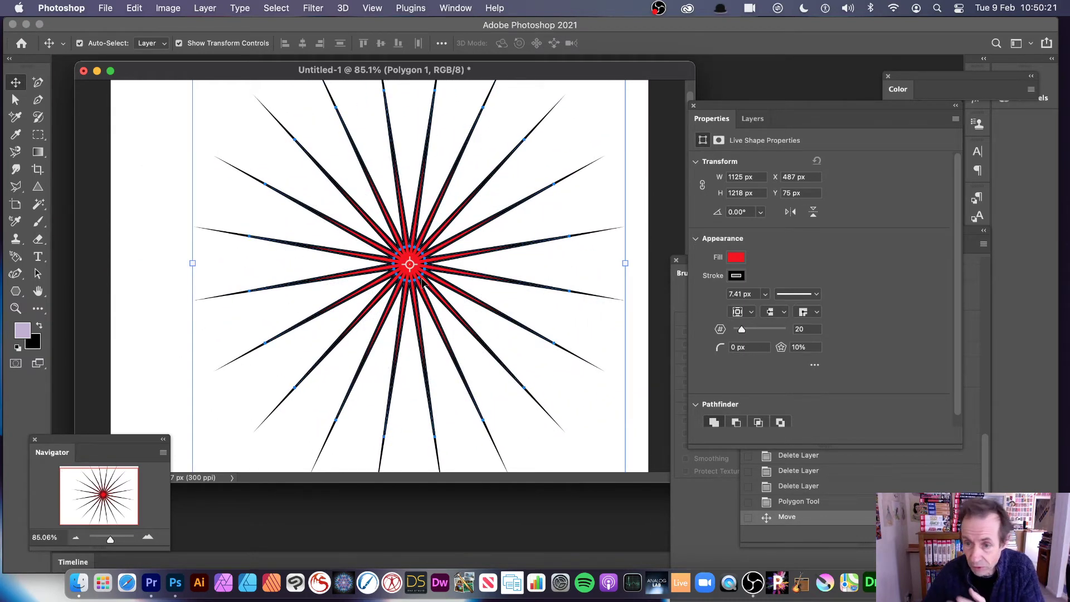
# Set the star's ratio to 31% and its number of sides to 34.
pyautogui.moveTo(781, 348)
pyautogui.mouseDown()
pyautogui.moveTo(810, 362)
pyautogui.moveTo(776, 355)
pyautogui.moveTo(794, 348)
pyautogui.mouseUp()
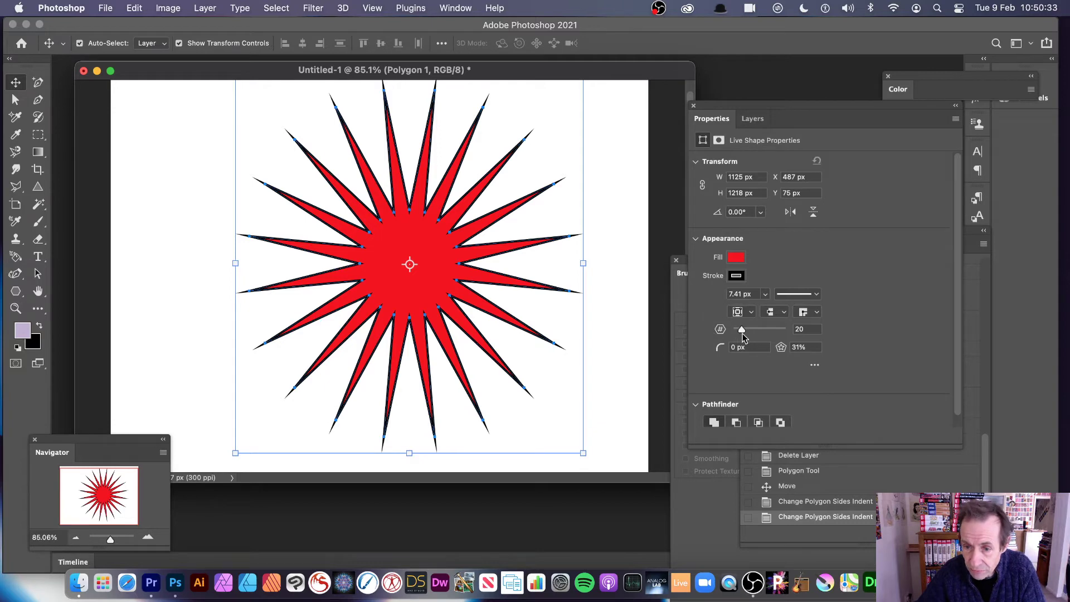
pyautogui.moveTo(741, 329); pyautogui.dragTo(750, 331)
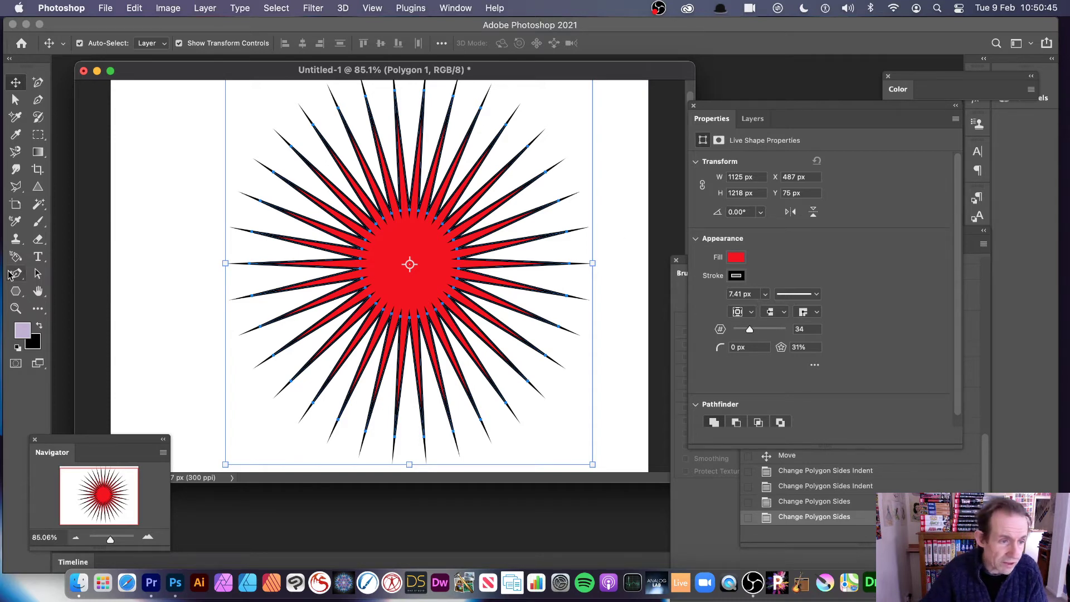
# Draw a tall ellipse about 467 × 920 px over the star's centre.
pyautogui.click(15, 291)
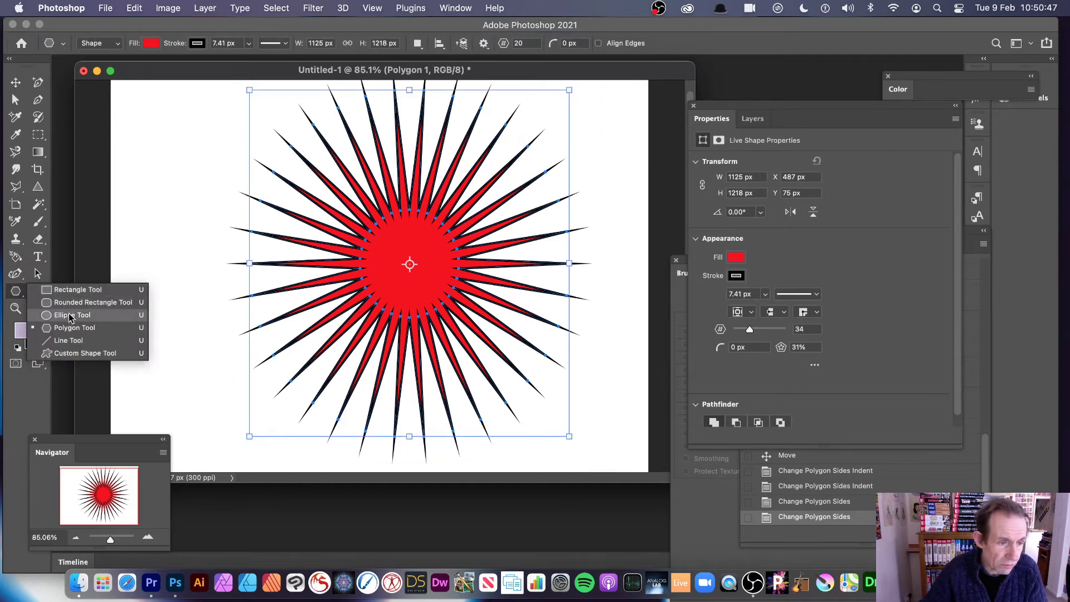
pyautogui.click(86, 316)
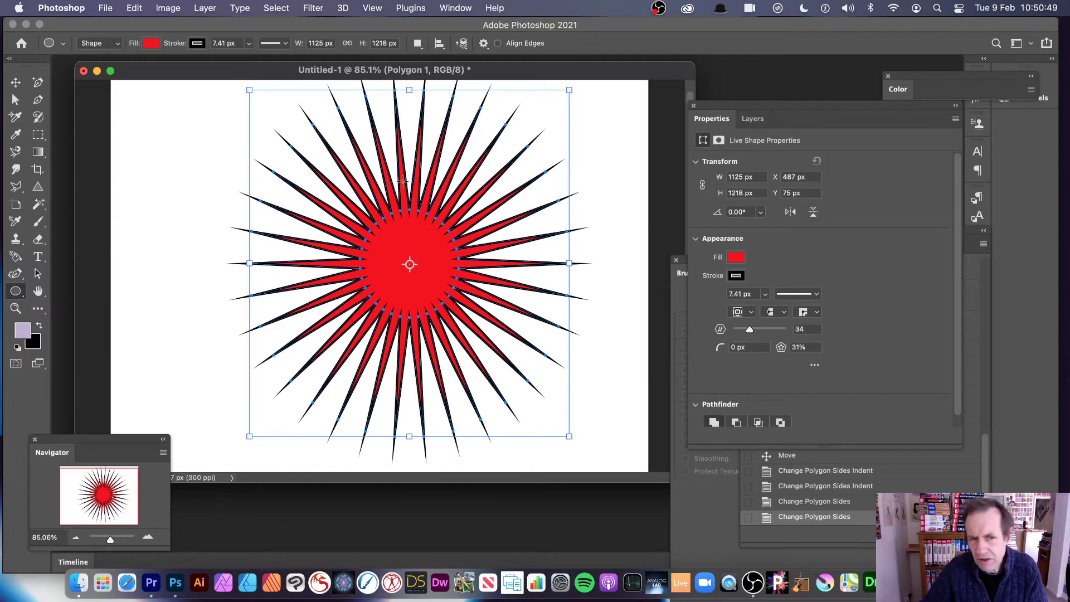
pyautogui.moveTo(342, 128); pyautogui.dragTo(472, 385)
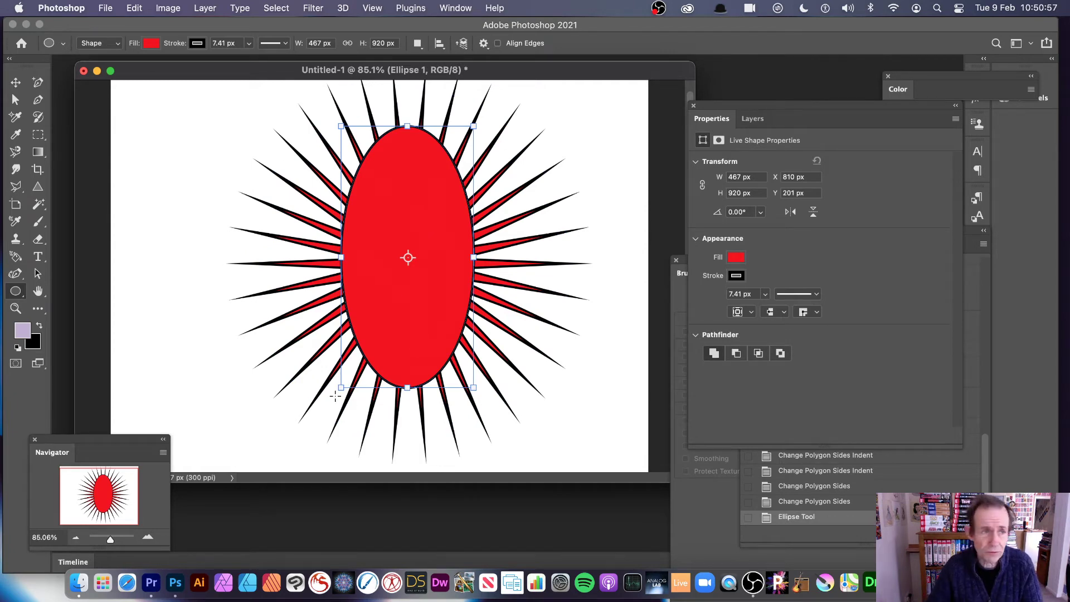
# Align the Ellipse 1 and Polygon 1 layers by their horizontal and vertical centres.
pyautogui.click(16, 82)
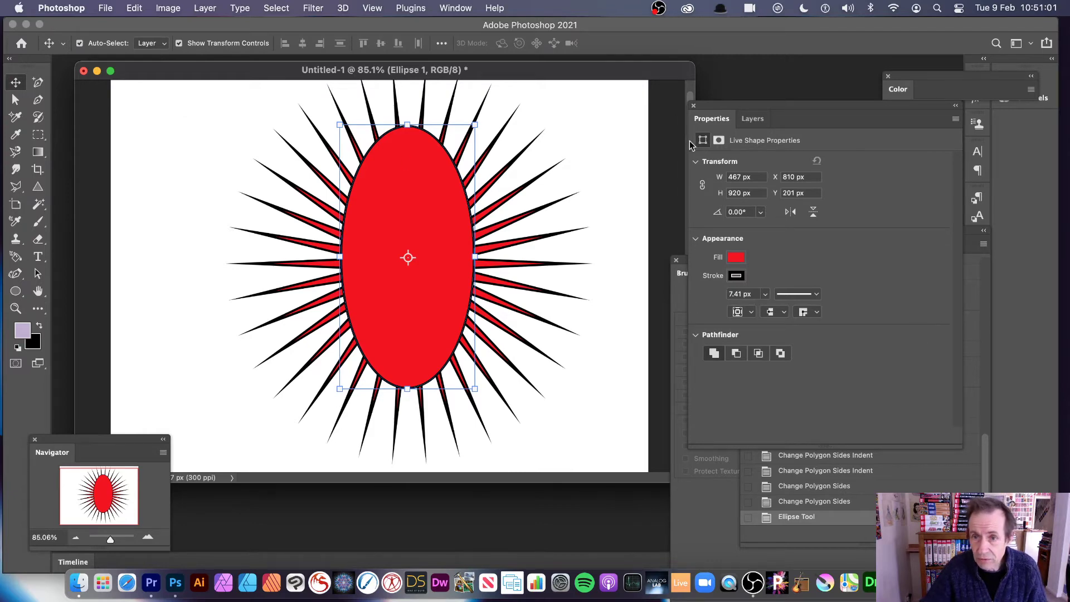
pyautogui.click(755, 119)
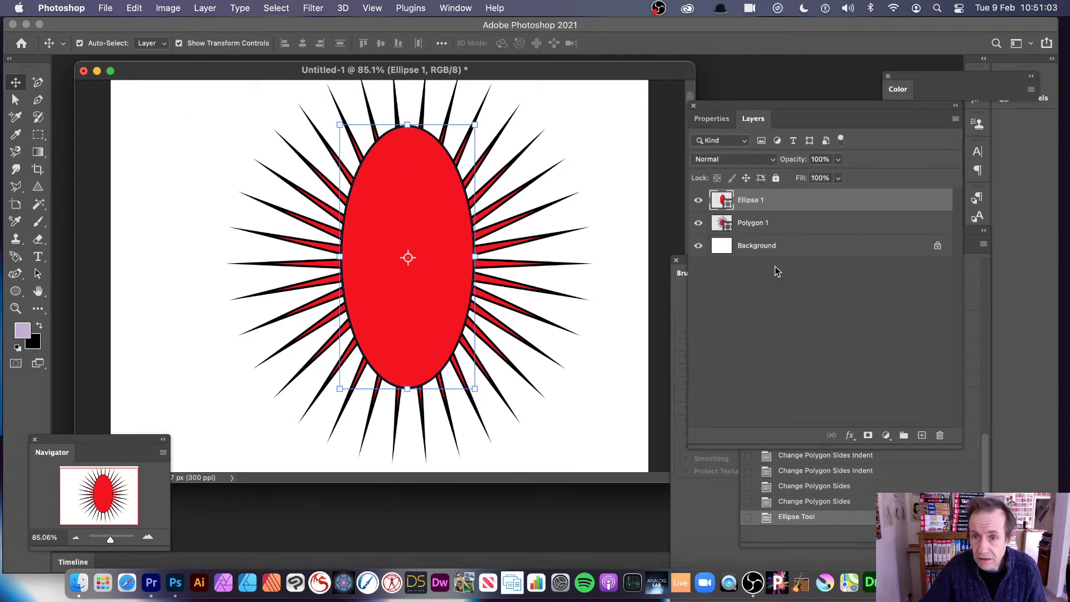
pyautogui.keyDown('shift'); pyautogui.click(770, 225); pyautogui.keyUp('shift')
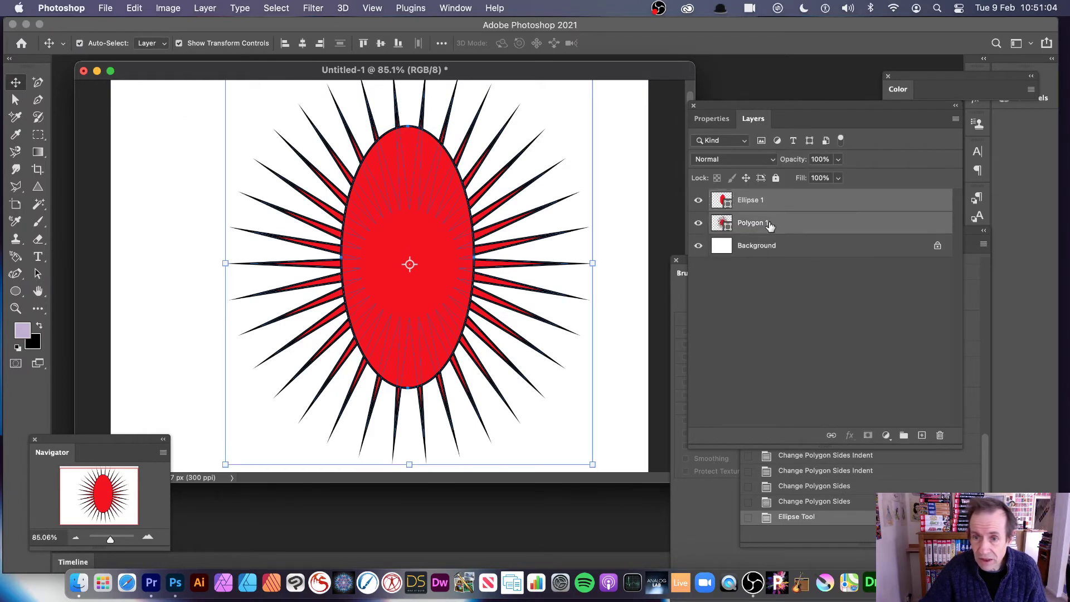
pyautogui.click(302, 45)
pyautogui.click(381, 44)
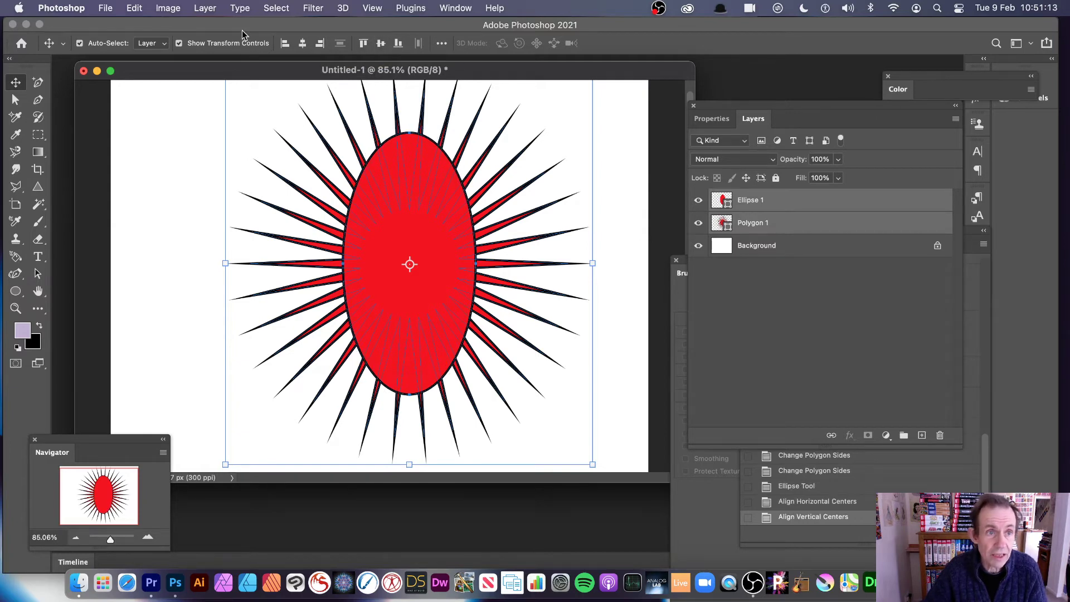
# Combine the two selected shapes with Subtract Front Shape to cut the ellipse out of the star.
pyautogui.click(204, 9)
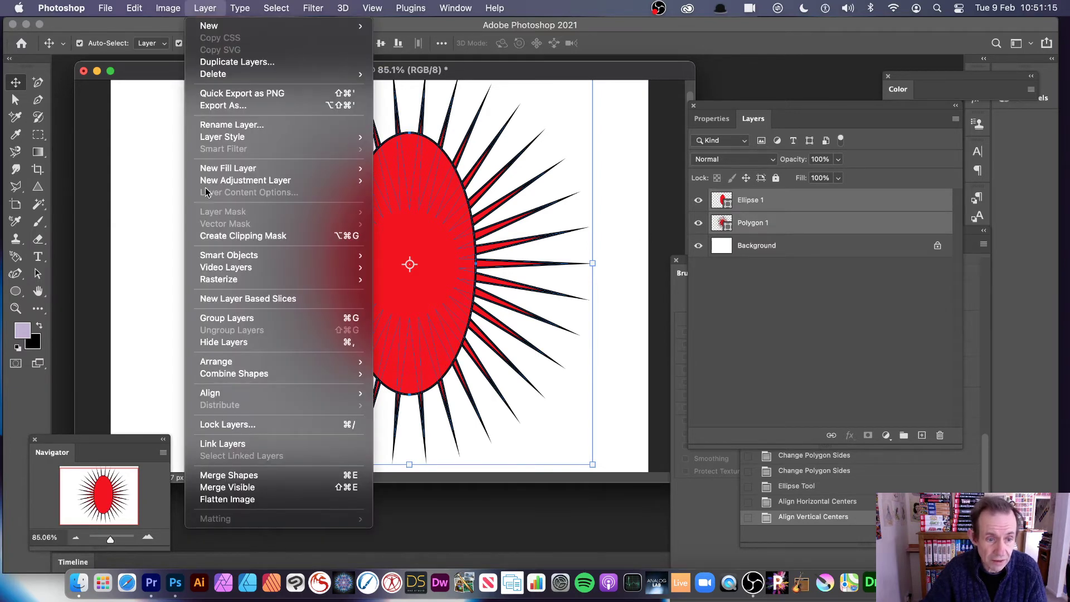
pyautogui.moveTo(312, 373)
pyautogui.click(453, 386)
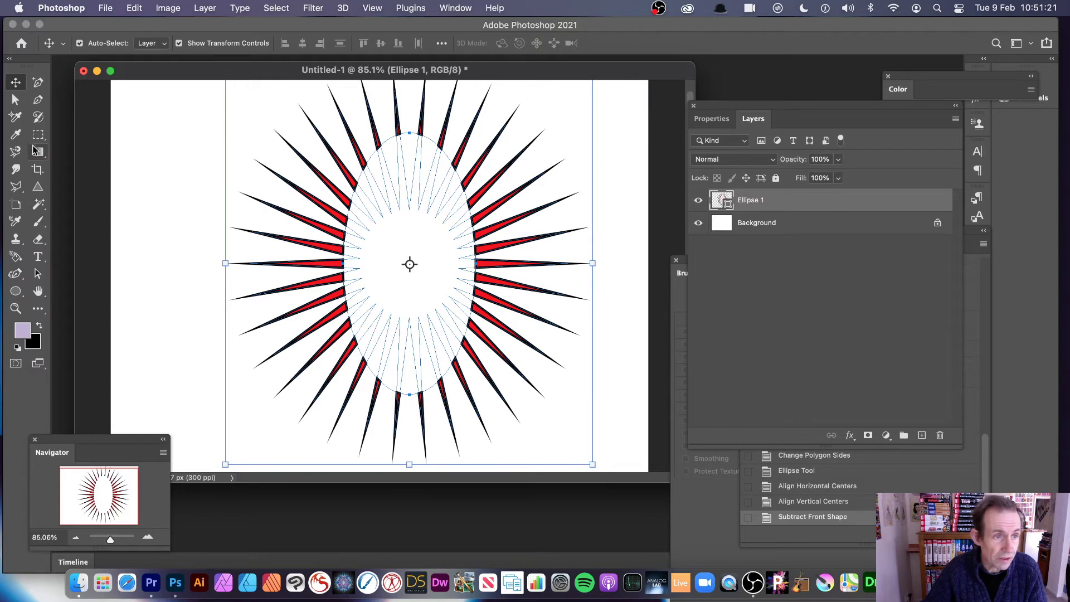
# Merge the shape components of the cut-out star and accept converting the live shape into a regular path.
pyautogui.click(15, 99)
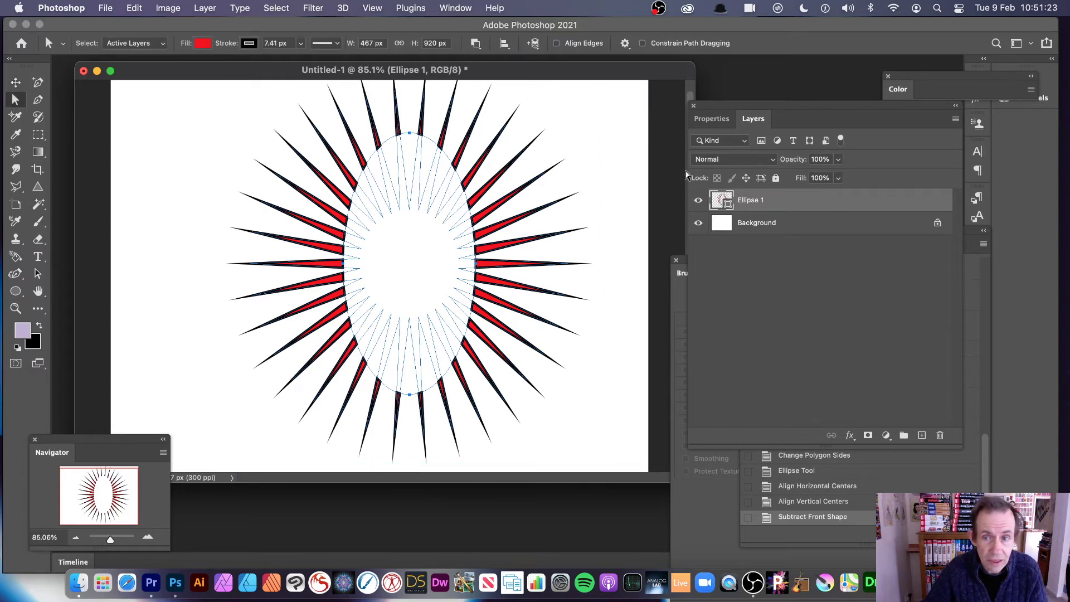
pyautogui.click(479, 48)
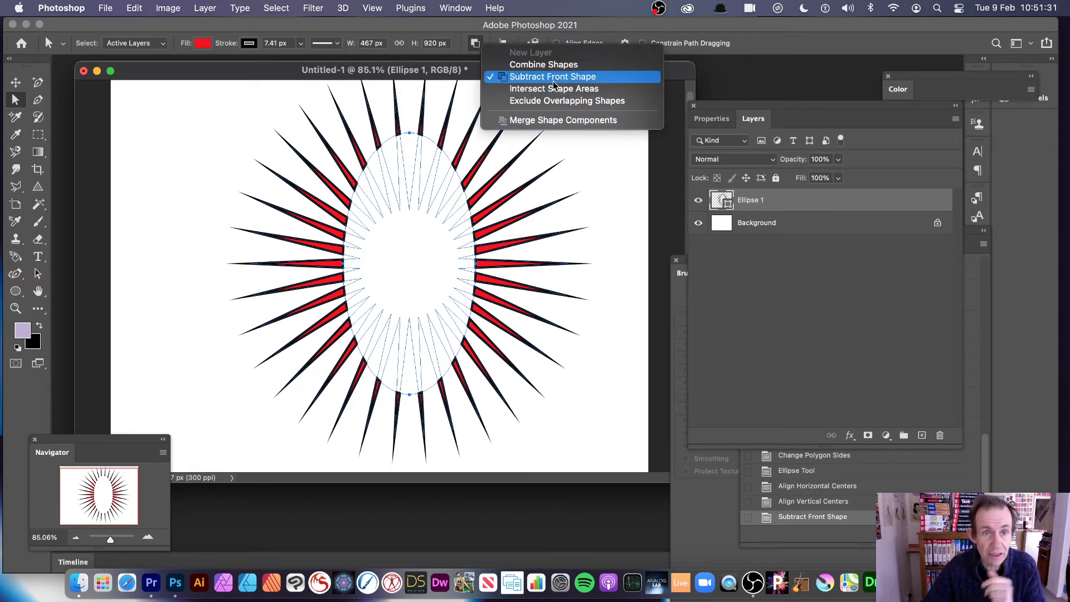
pyautogui.click(554, 121)
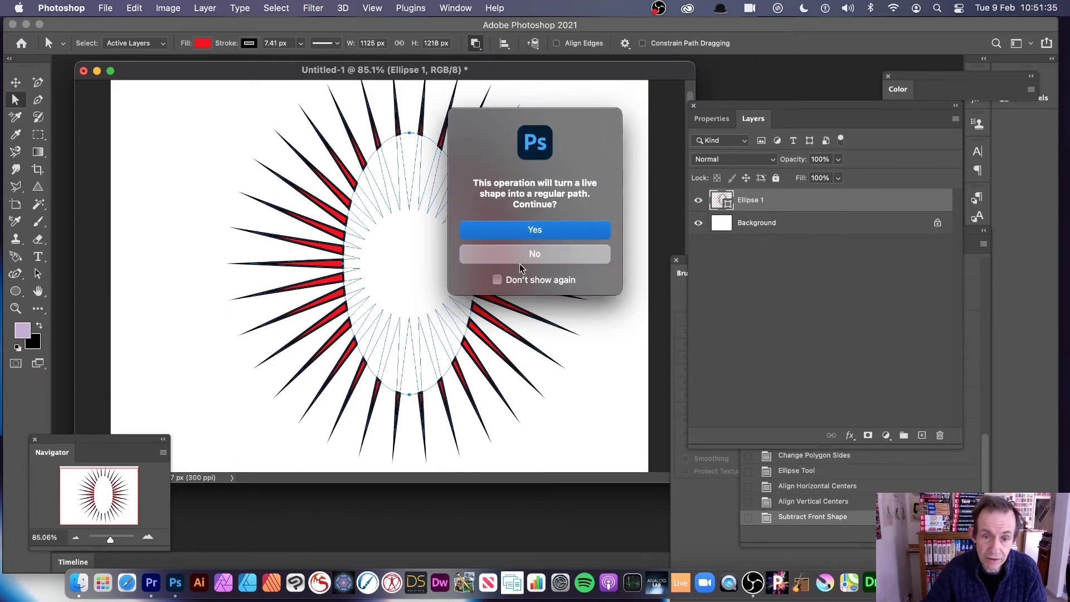
pyautogui.click(545, 230)
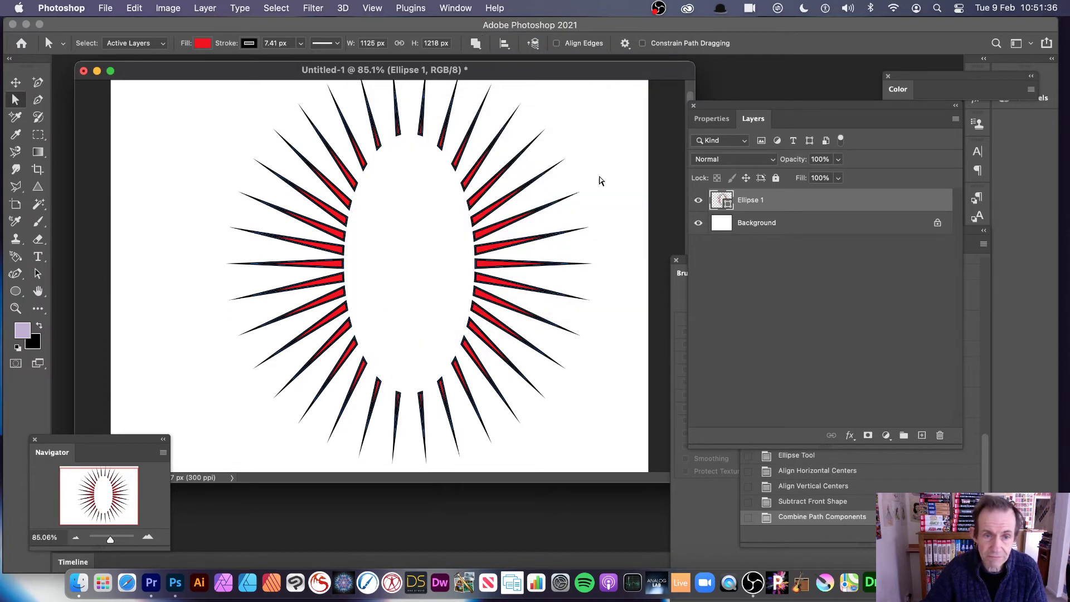
# Scale the merged star down to about 918 × 996 px and reposition it near the canvas centre.
pyautogui.click(22, 82)
pyautogui.moveTo(351, 173)
pyautogui.mouseDown()
pyautogui.moveTo(394, 231)
pyautogui.moveTo(374, 165)
pyautogui.moveTo(351, 158)
pyautogui.moveTo(361, 189)
pyautogui.mouseUp()
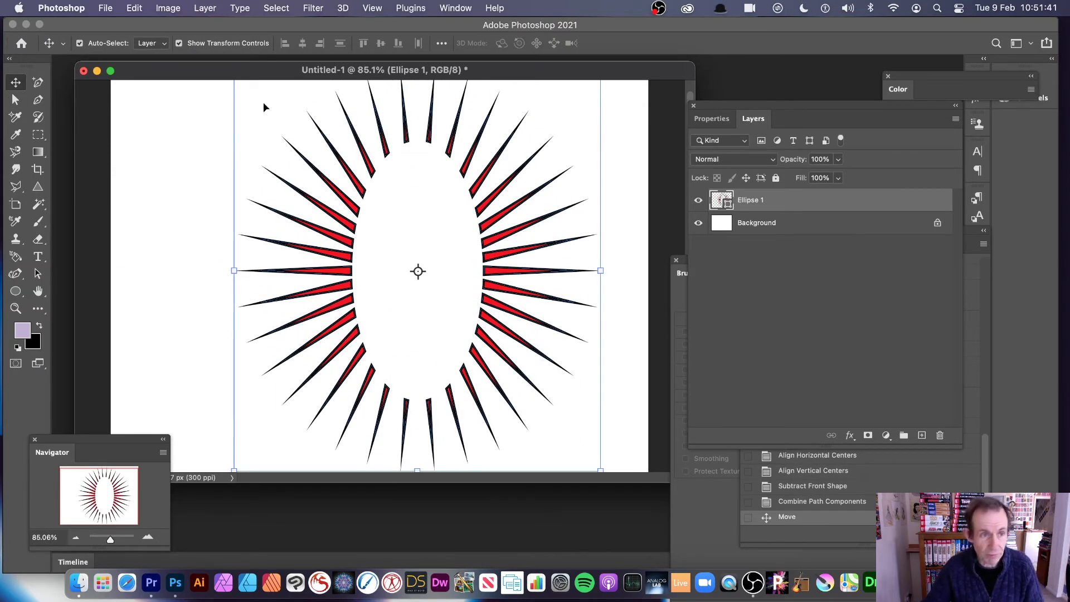
pyautogui.moveTo(514, 272); pyautogui.dragTo(532, 331)
pyautogui.moveTo(249, 125); pyautogui.dragTo(316, 198)
pyautogui.moveTo(425, 281); pyautogui.dragTo(361, 183)
# Select all the star's paths, define them as a custom shape named Shape 1382, and delete the star from the document.
pyautogui.press('a')
pyautogui.moveTo(224, 97); pyautogui.dragTo(628, 461)
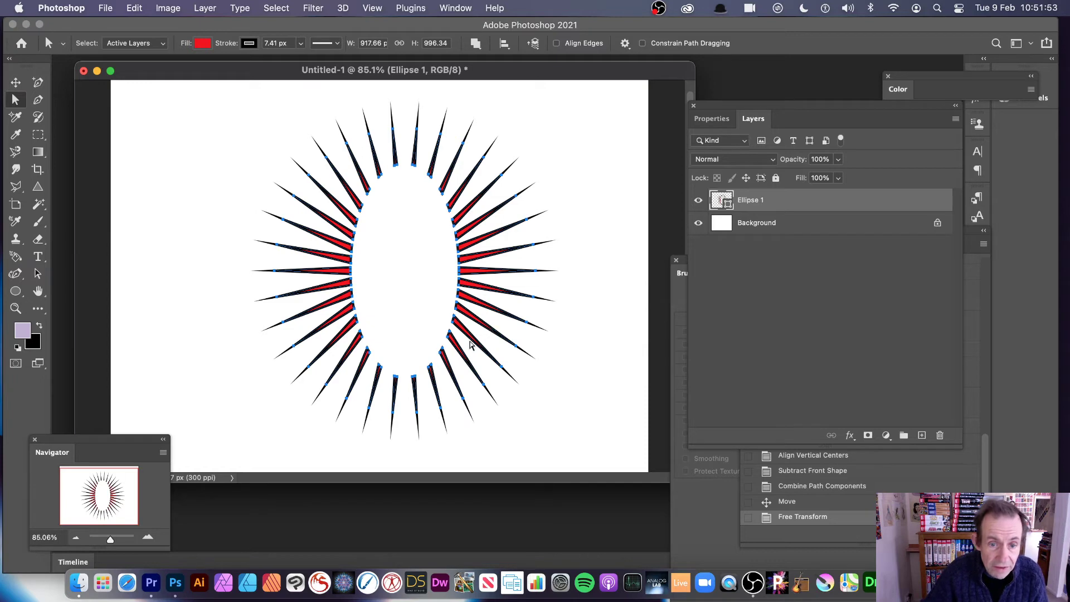
pyautogui.click(134, 8)
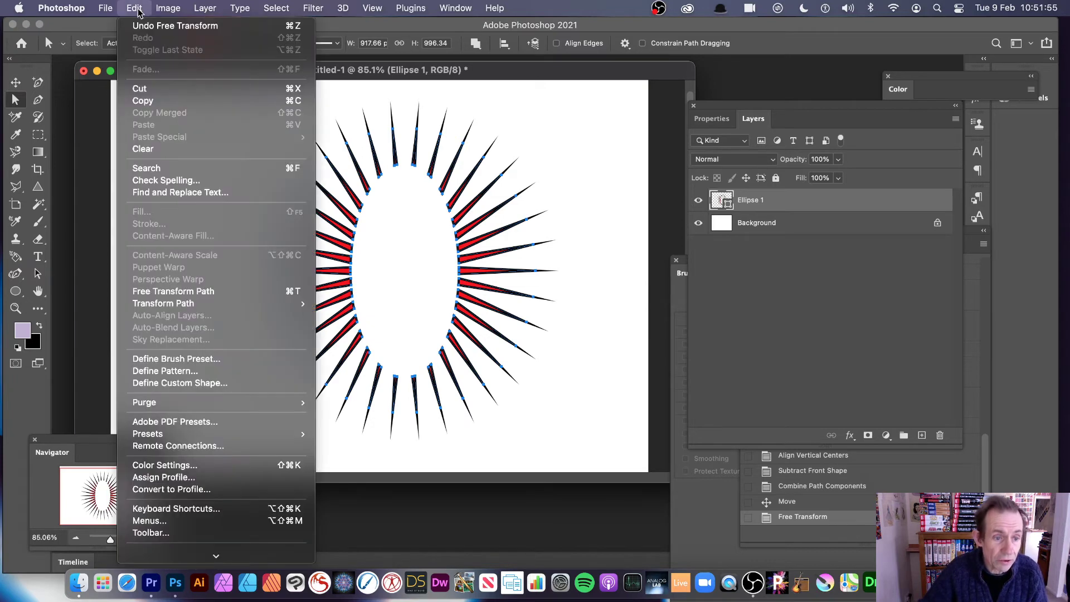
pyautogui.click(178, 383)
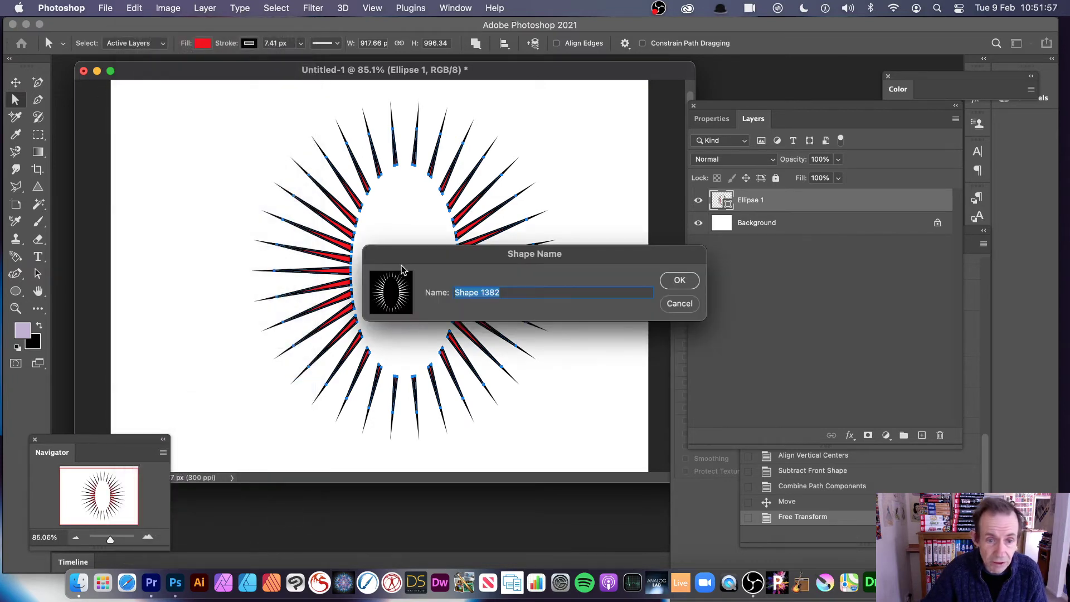
pyautogui.click(680, 282)
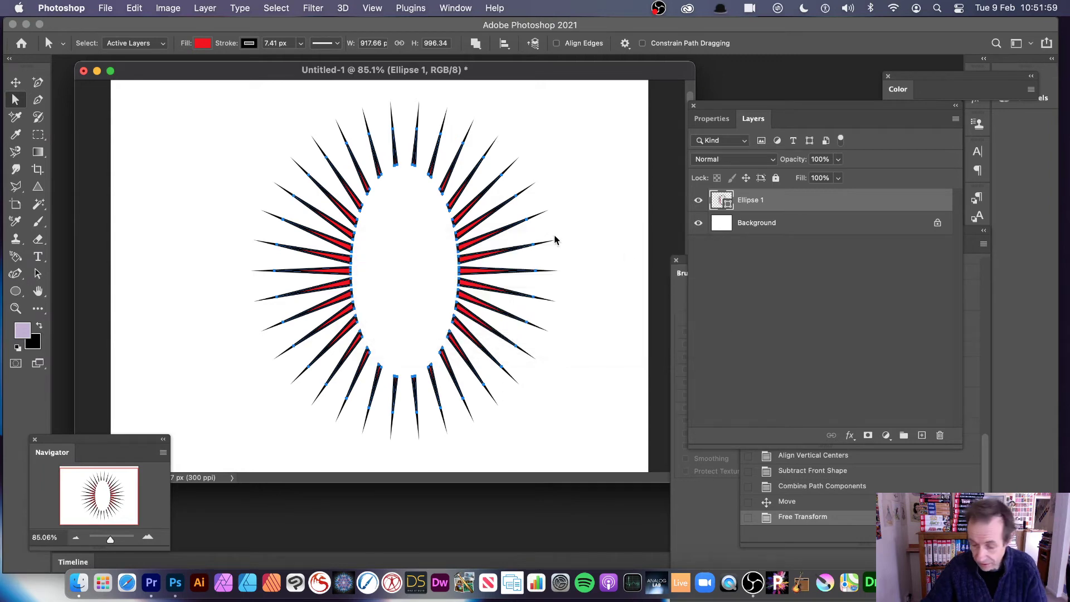
pyautogui.press('BackSpace')
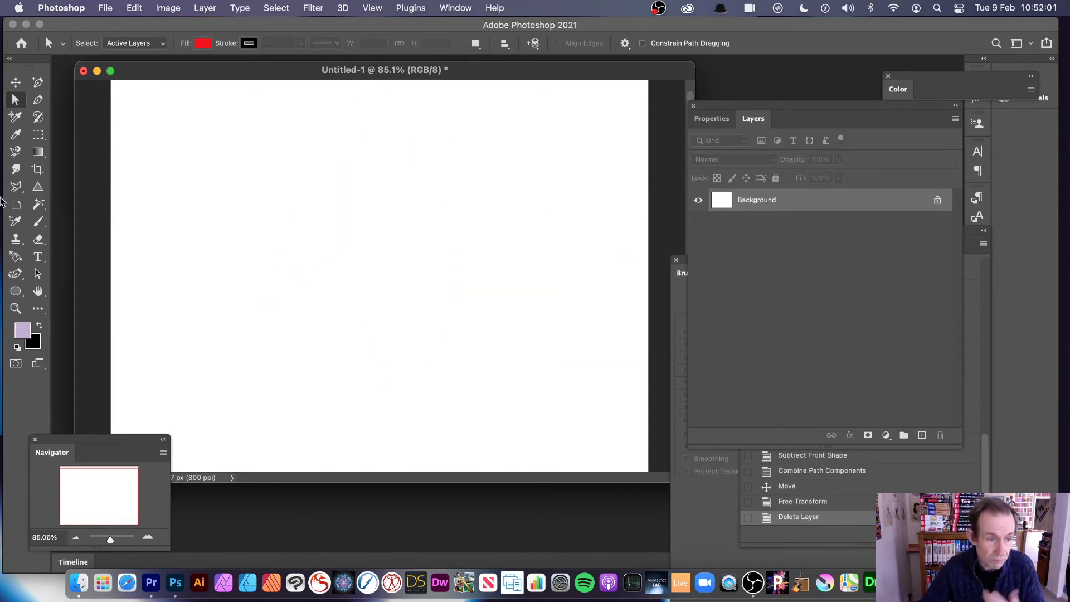
# Draw seven overlapping copies of the saved oval-centred star in varied sizes with the Custom Shape tool.
pyautogui.click(16, 291)
pyautogui.click(83, 353)
pyautogui.click(538, 45)
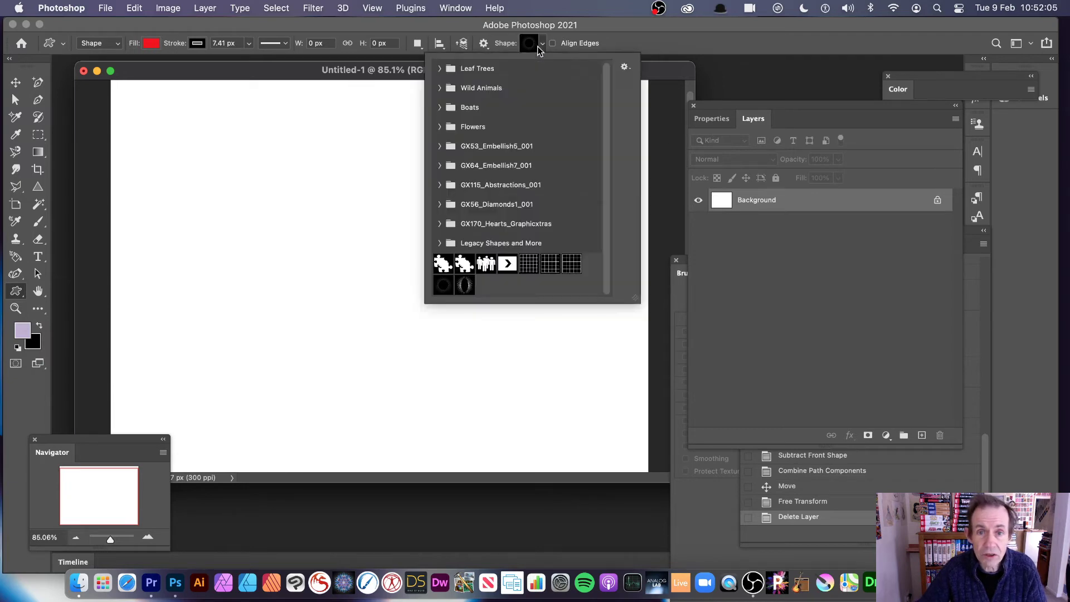
pyautogui.click(463, 285)
pyautogui.moveTo(209, 98); pyautogui.dragTo(427, 401)
pyautogui.moveTo(440, 134); pyautogui.dragTo(647, 446)
pyautogui.moveTo(390, 70); pyautogui.dragTo(368, 50)
pyautogui.moveTo(181, 53); pyautogui.dragTo(184, 92)
pyautogui.moveTo(300, 106); pyautogui.dragTo(529, 395)
pyautogui.moveTo(132, 162)
pyautogui.mouseDown()
pyautogui.moveTo(262, 294)
pyautogui.moveTo(199, 331)
pyautogui.moveTo(351, 437)
pyautogui.moveTo(307, 482)
pyautogui.mouseUp()
pyautogui.moveTo(290, 245)
pyautogui.mouseDown()
pyautogui.moveTo(397, 312)
pyautogui.moveTo(574, 485)
pyautogui.mouseUp()
pyautogui.moveTo(384, 201)
pyautogui.mouseDown()
pyautogui.moveTo(484, 304)
pyautogui.moveTo(515, 384)
pyautogui.mouseUp()
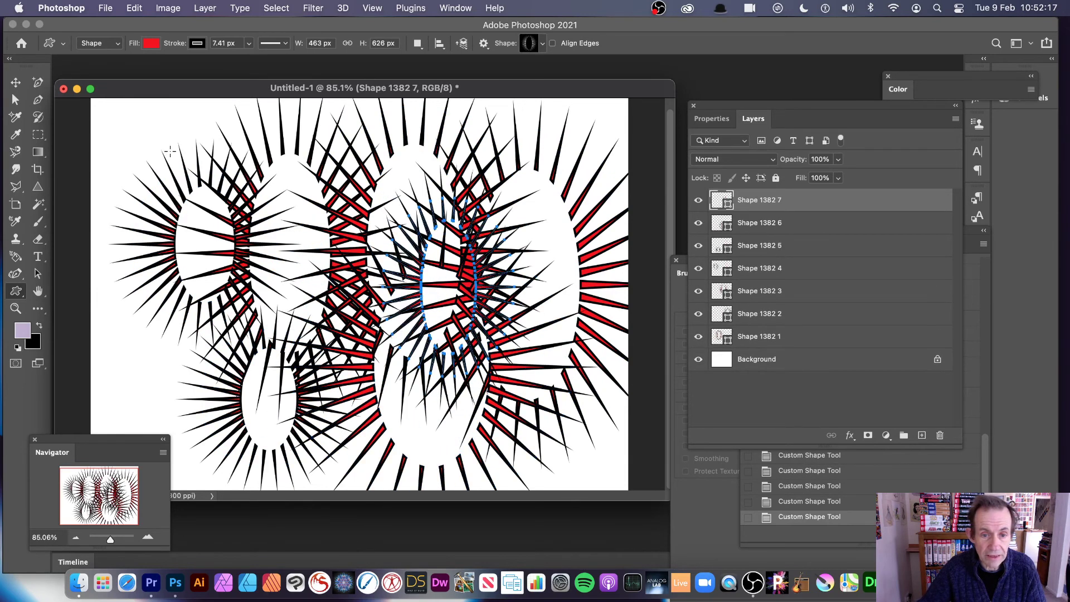
# Delete all seven star shape layers, leaving only the Background layer.
pyautogui.press('BackSpace')
pyautogui.press('BackSpace')
pyautogui.press('BackSpace')
pyautogui.press('BackSpace')
pyautogui.press('BackSpace')
pyautogui.press('BackSpace')
pyautogui.press('BackSpace')
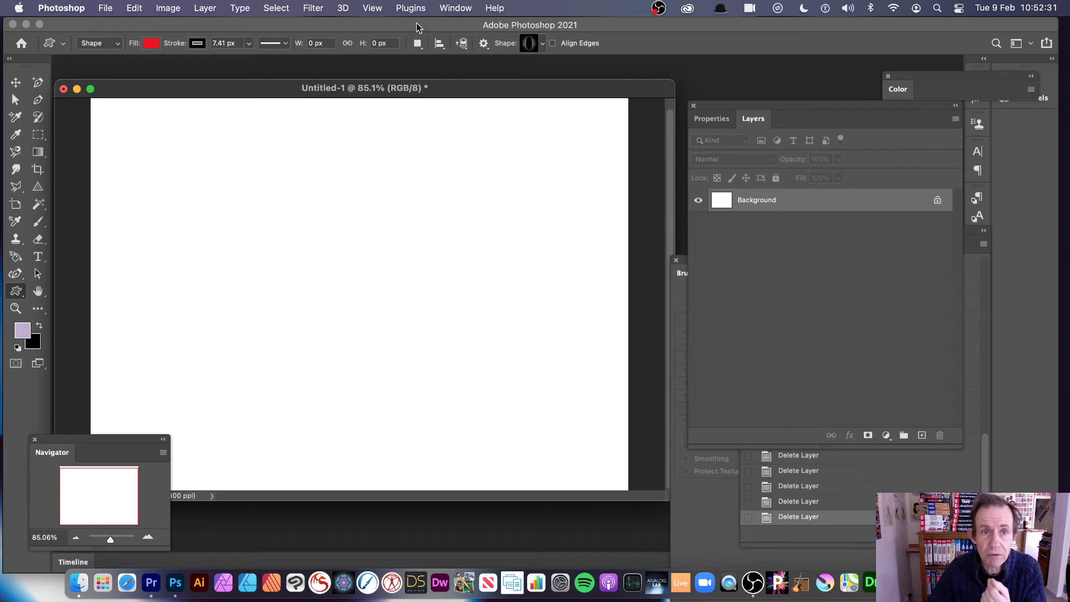
# Show the grid over the blank canvas.
pyautogui.click(372, 9)
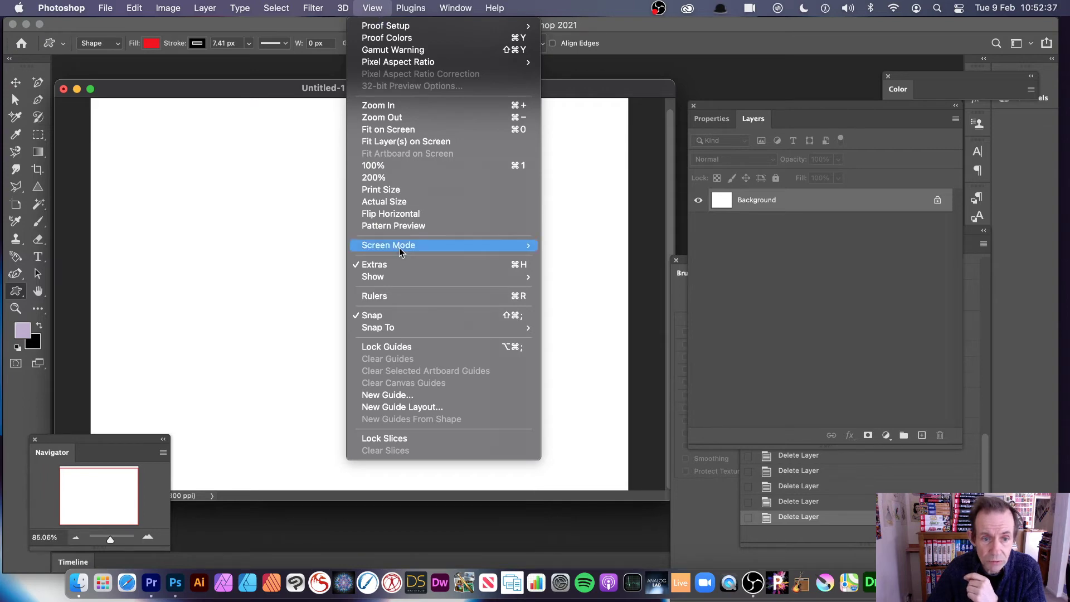
pyautogui.moveTo(412, 276)
pyautogui.click(603, 274)
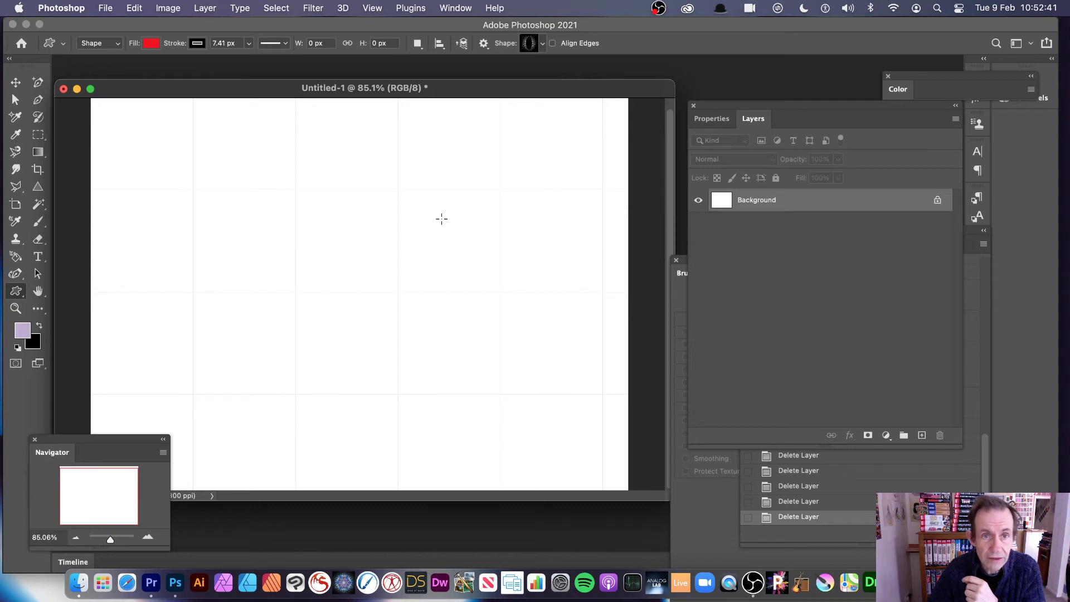
# Set the grid preferences to a gridline every 100 pixels.
pyautogui.click(81, 9)
pyautogui.moveTo(129, 57)
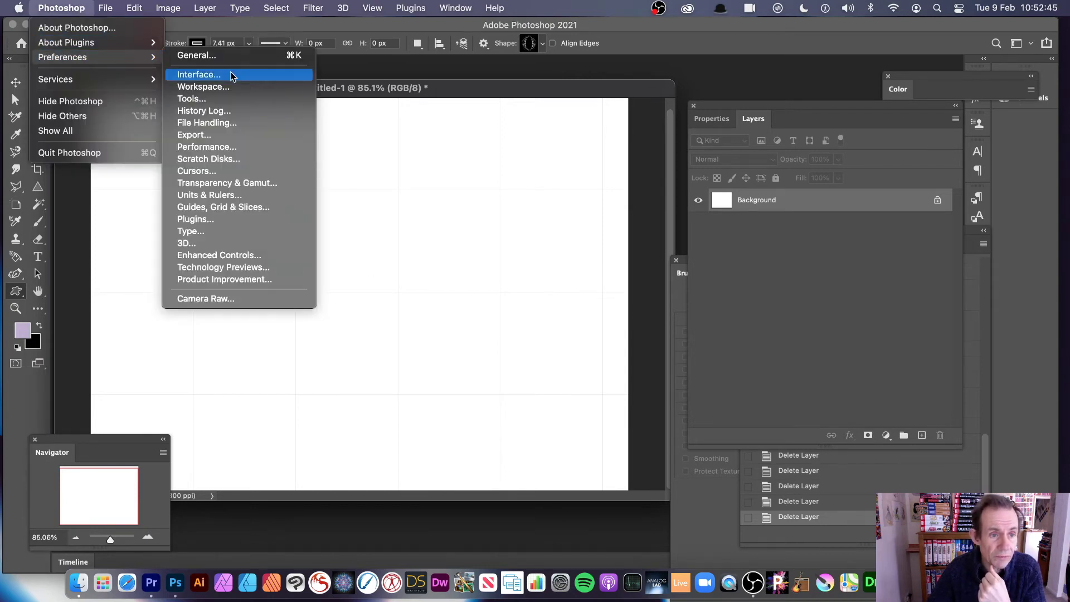
pyautogui.click(246, 208)
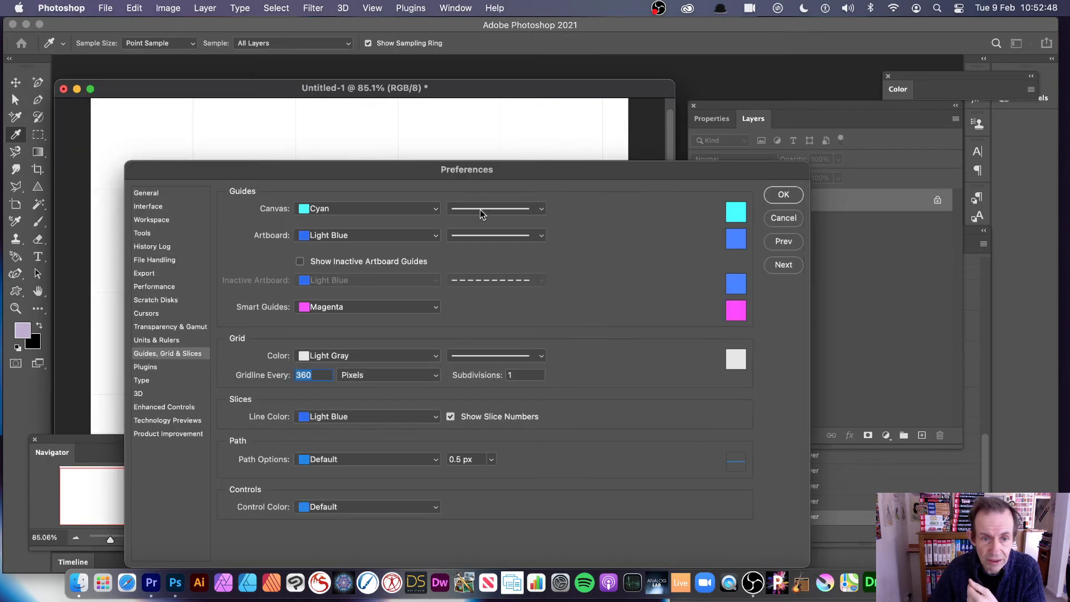
pyautogui.moveTo(353, 167); pyautogui.dragTo(591, 103)
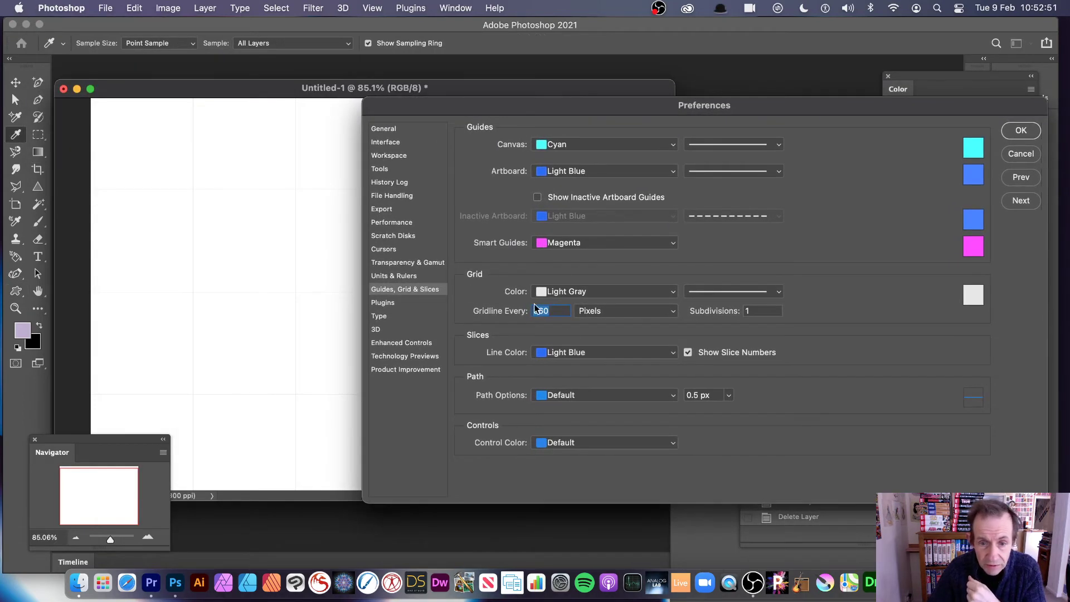
pyautogui.write('100')
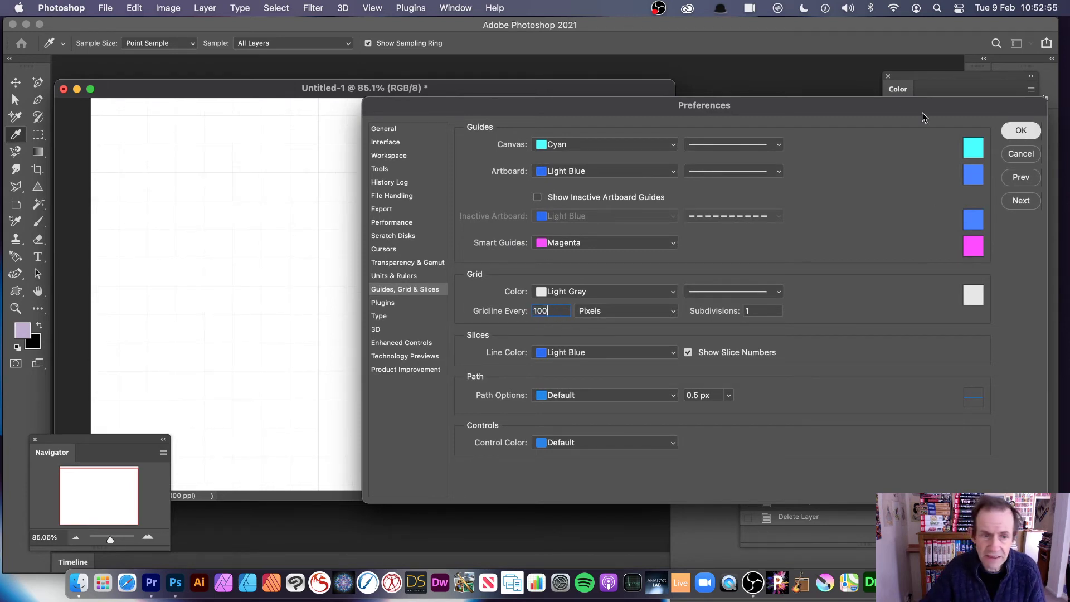
pyautogui.press('Return')
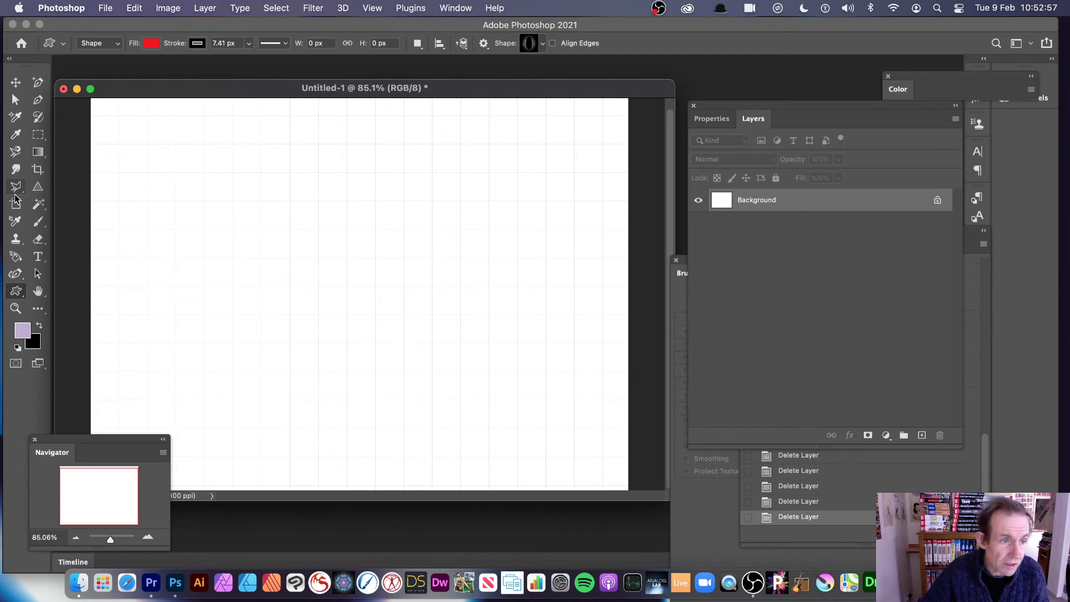
# Draw a thin triangular spike about 479 × 369 px with the Pen tool, pointing from near the canvas centre to the upper left.
pyautogui.click(19, 278)
pyautogui.click(19, 279)
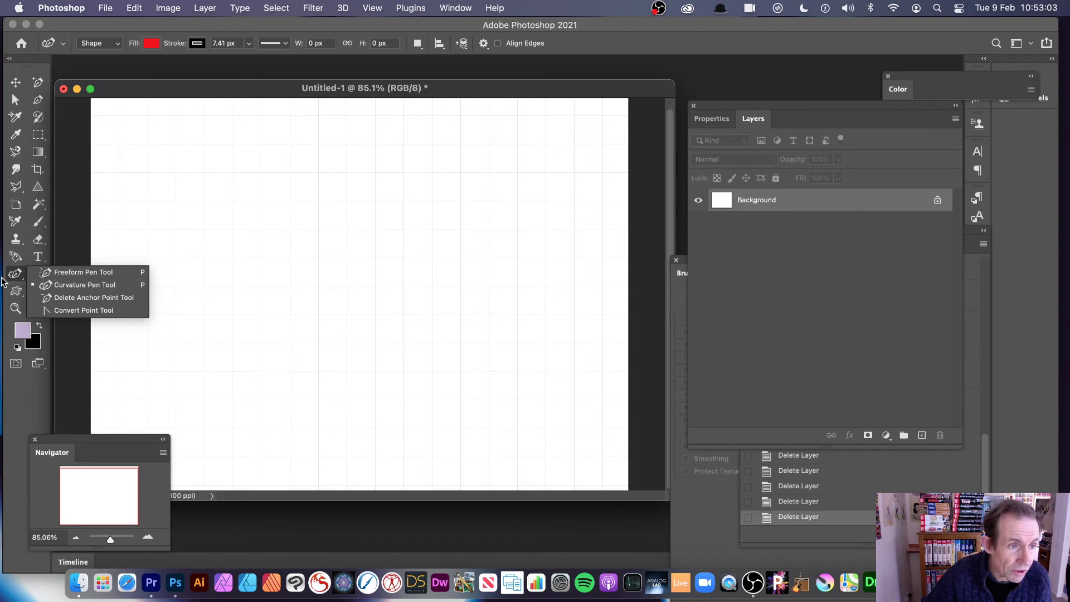
pyautogui.click(38, 101)
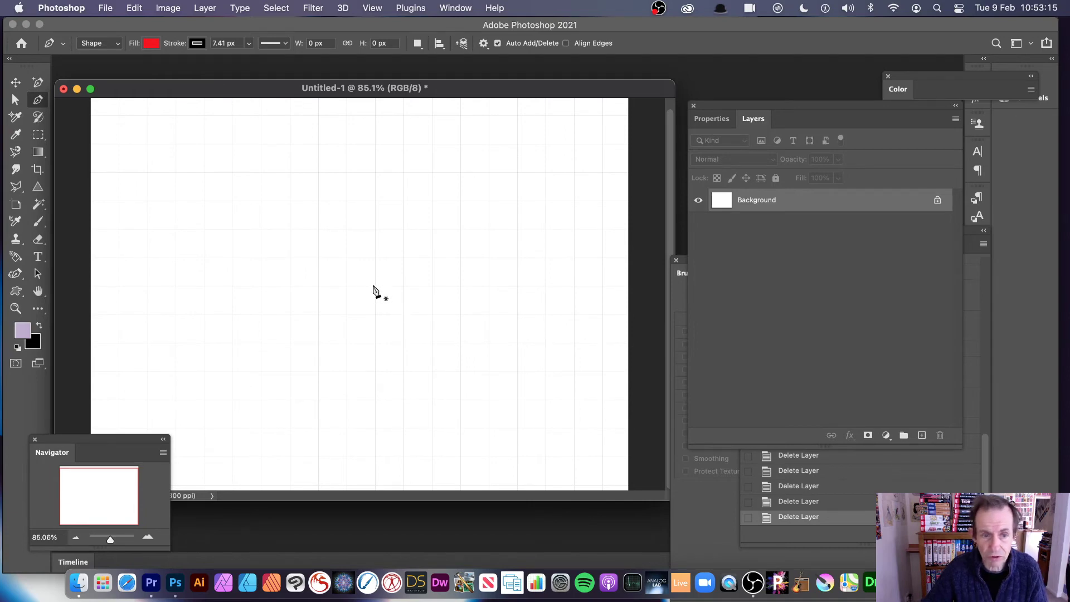
pyautogui.click(346, 257)
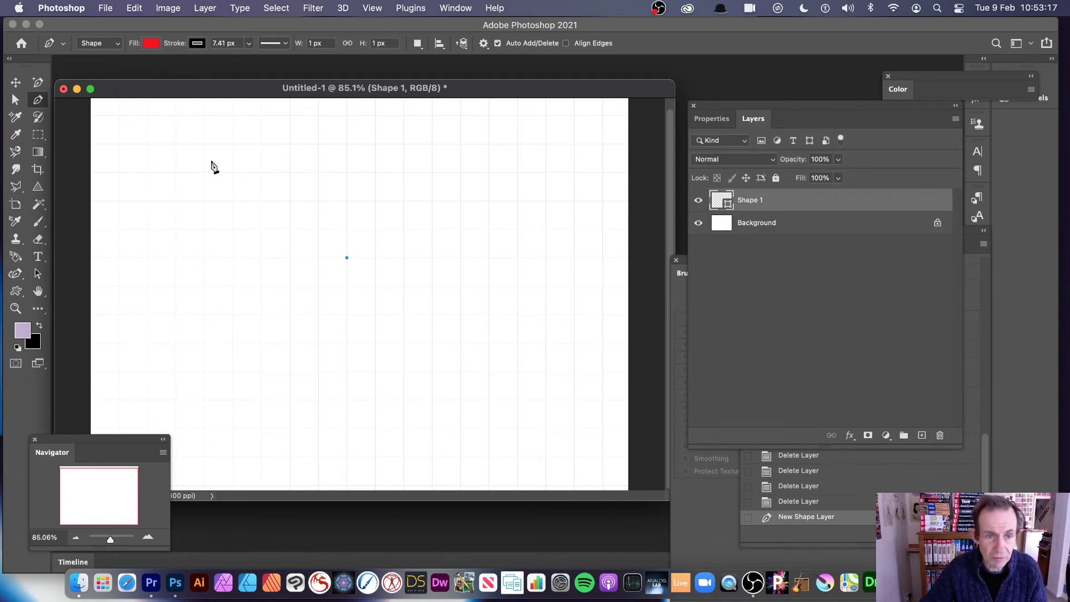
pyautogui.click(210, 162)
pyautogui.click(338, 267)
pyautogui.click(346, 258)
# Draw two long spikes below the first, one about 860 × 100 px pointing left and one about 833 × 257 px angled slightly downward.
pyautogui.click(335, 276)
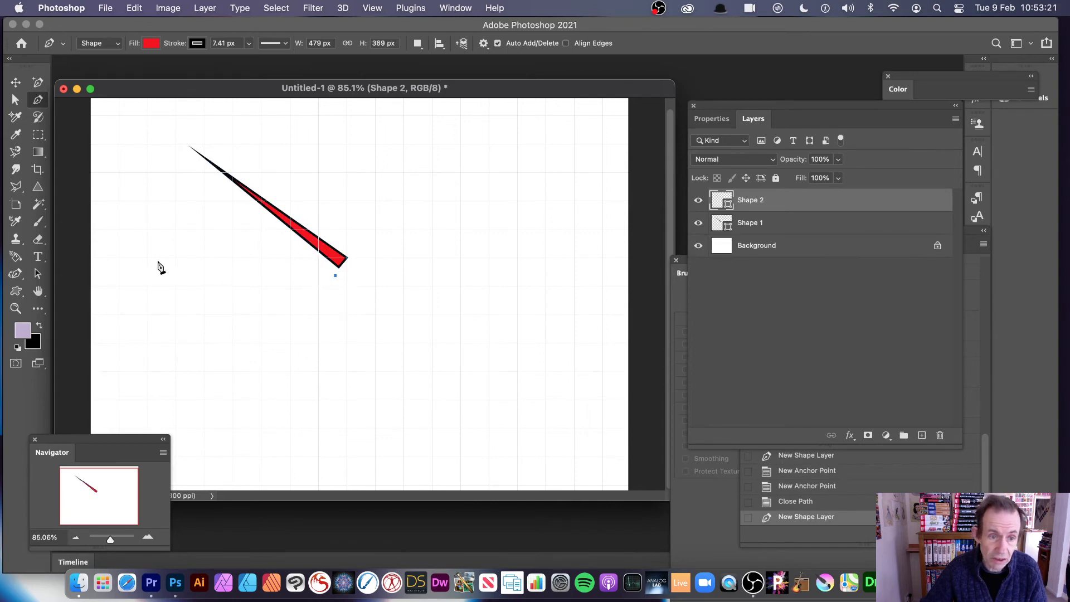
pyautogui.click(90, 258)
pyautogui.click(335, 286)
pyautogui.click(335, 275)
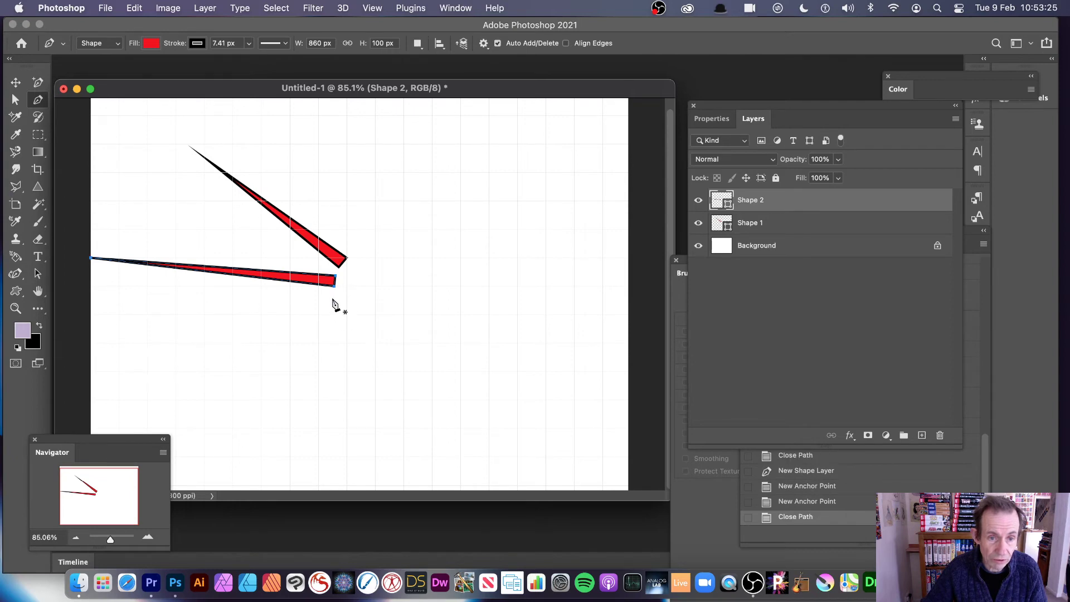
pyautogui.click(333, 298)
pyautogui.click(103, 371)
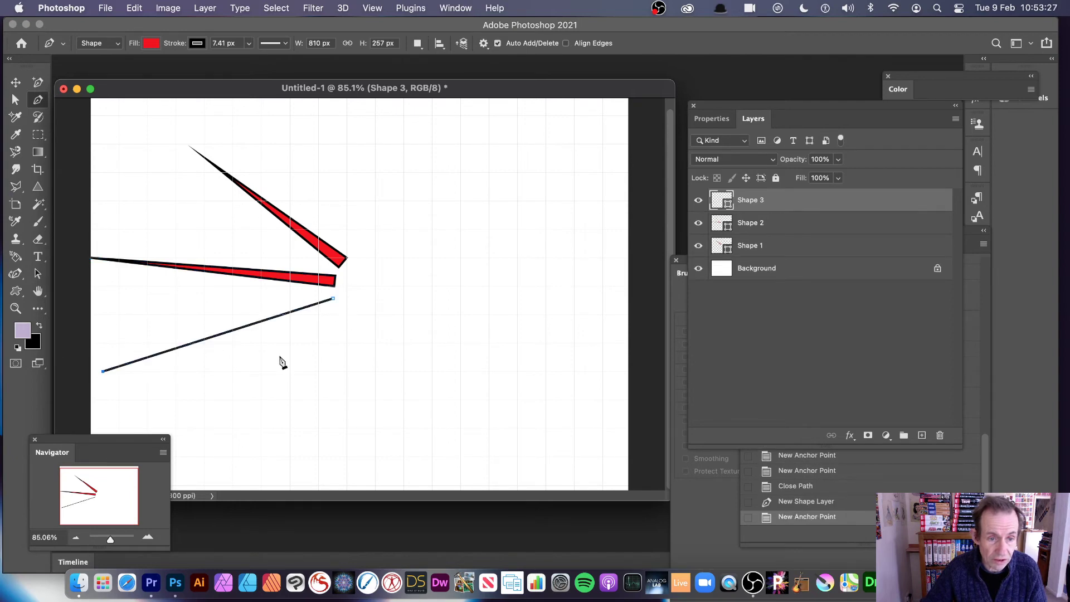
pyautogui.click(340, 315)
pyautogui.click(334, 299)
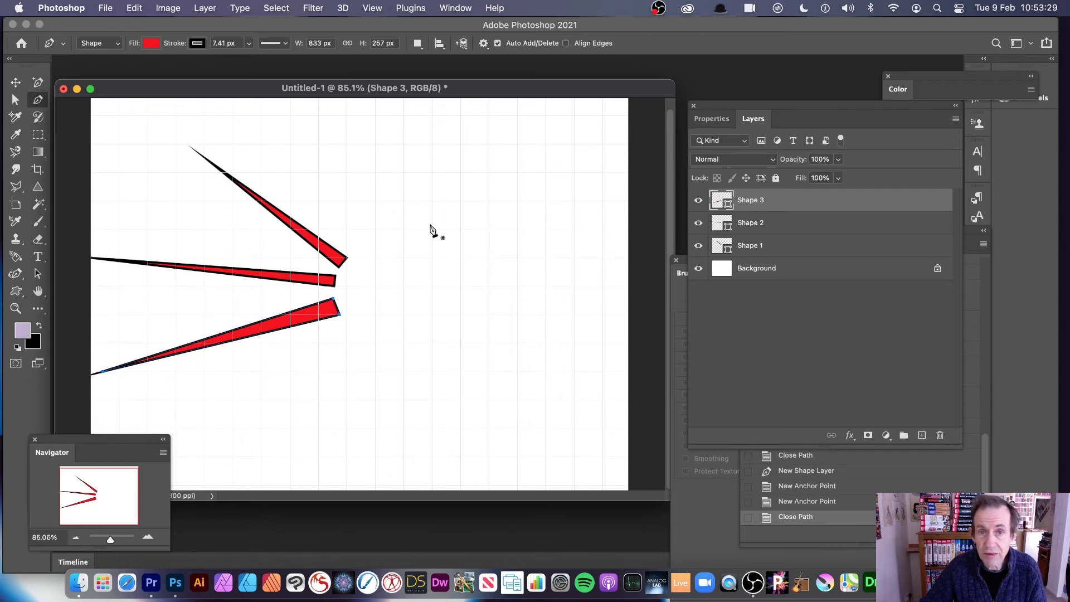
# Draw a lower-left spike about 530 × 538 px and a nearly vertical downward spike about 101 × 519 px around the empty centre.
pyautogui.click(346, 316)
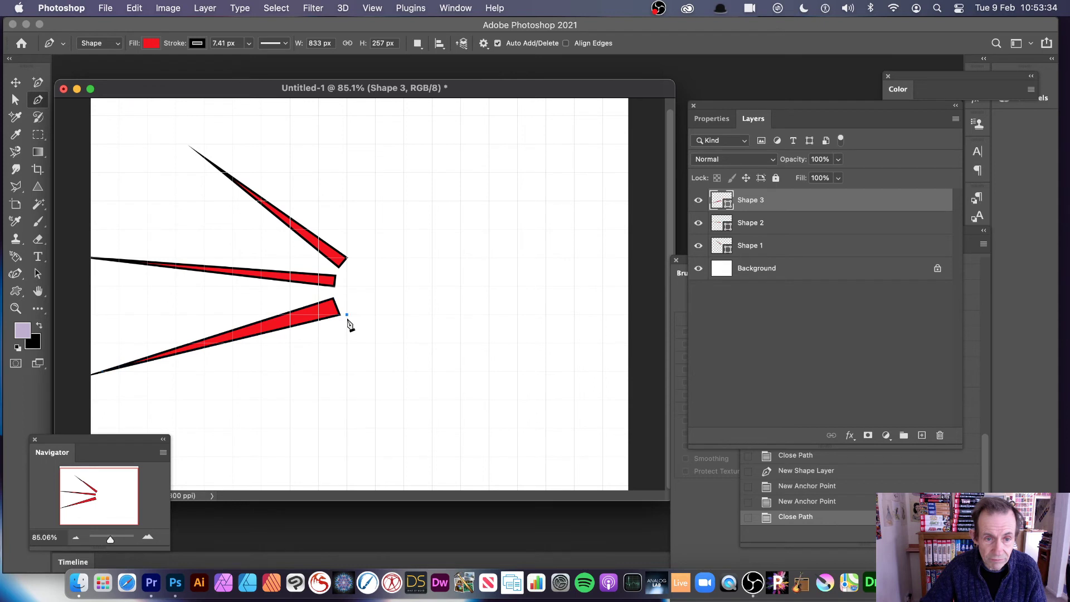
pyautogui.click(205, 467)
pyautogui.click(355, 327)
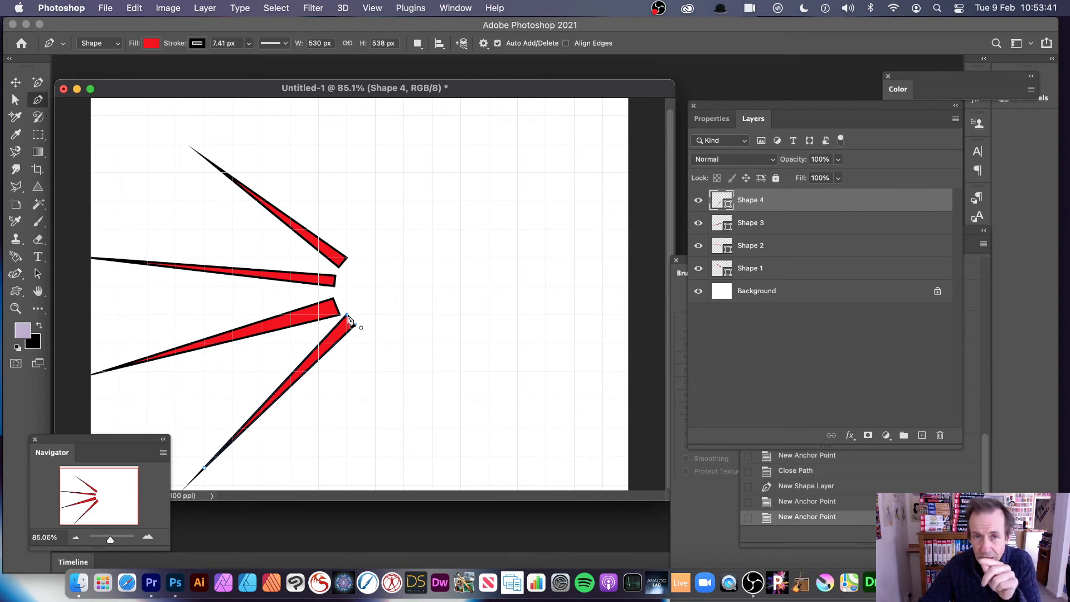
pyautogui.click(349, 319)
pyautogui.click(367, 325)
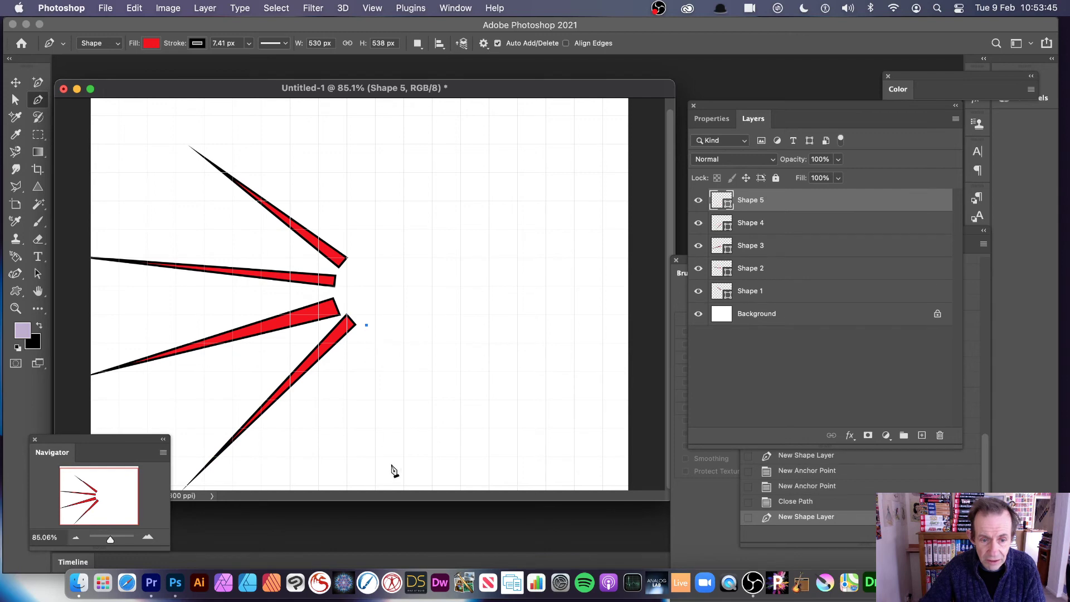
pyautogui.click(396, 467)
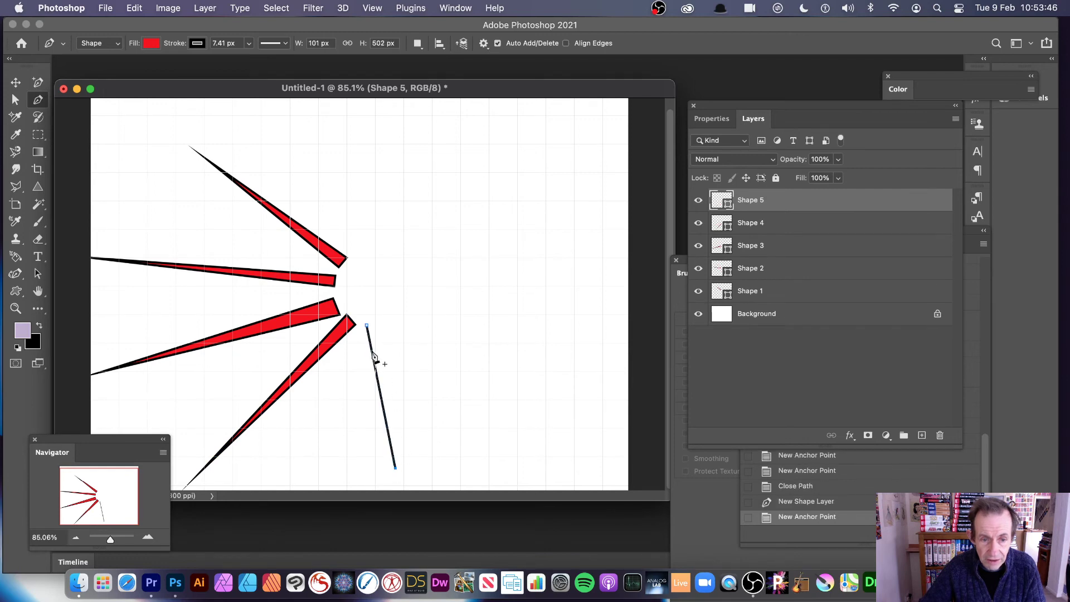
pyautogui.click(374, 321)
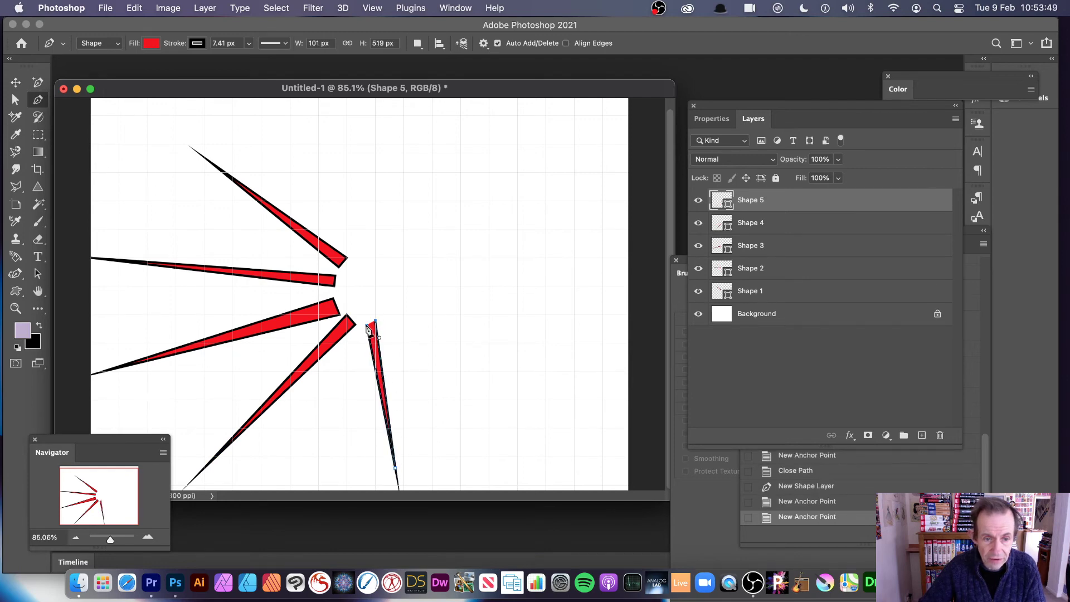
pyautogui.click(367, 328)
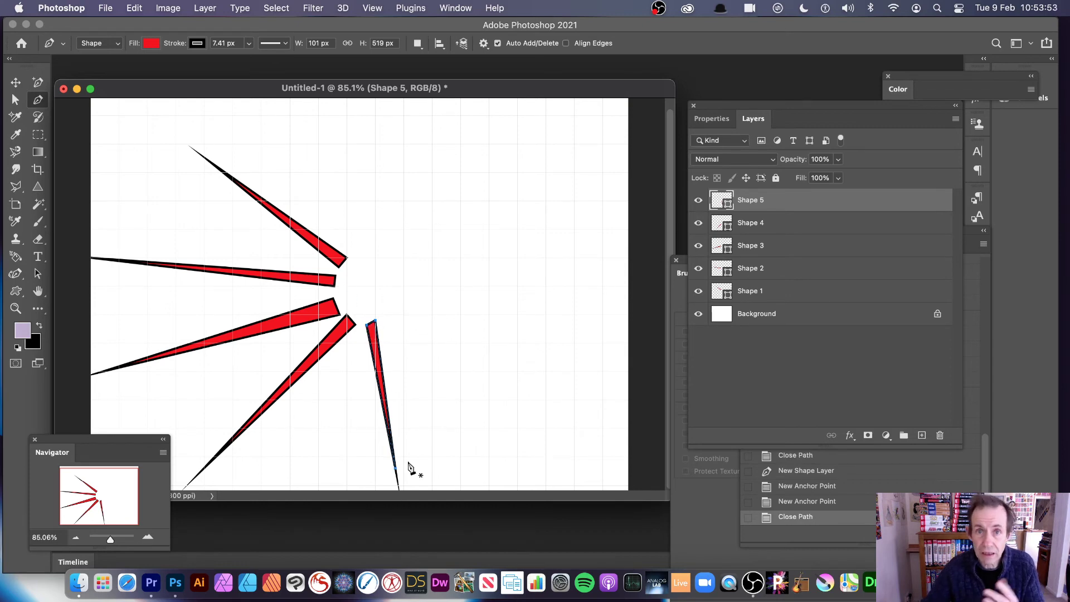
# Draw a spike pointing to the lower right and a flatter right-hand spike about 662 × 264 px, continuing the ring around the centre.
pyautogui.click(387, 315)
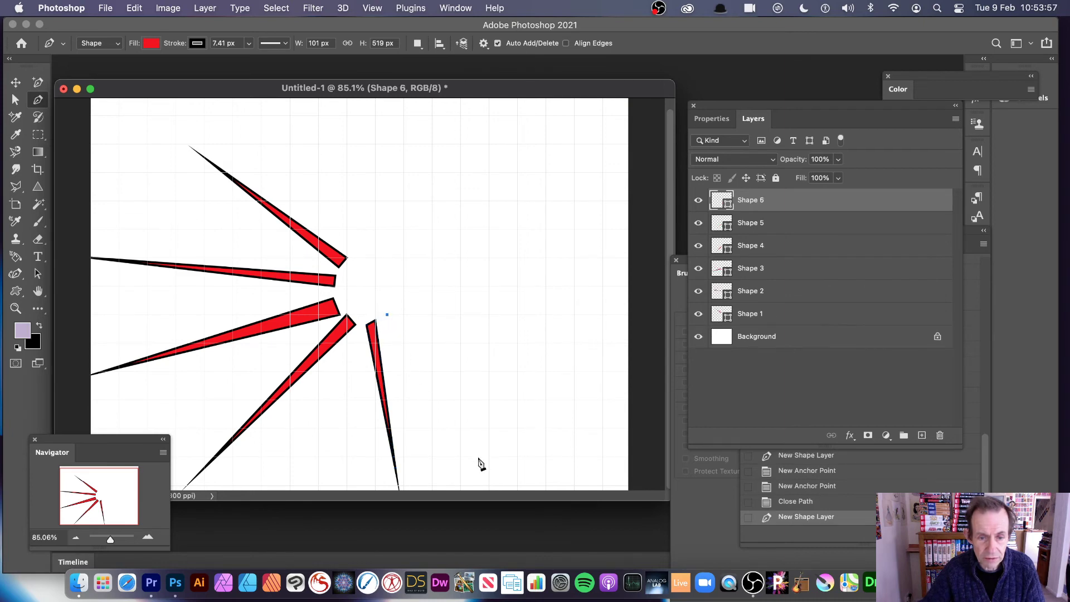
pyautogui.click(488, 472)
pyautogui.click(404, 304)
pyautogui.click(388, 315)
pyautogui.click(592, 343)
pyautogui.click(403, 286)
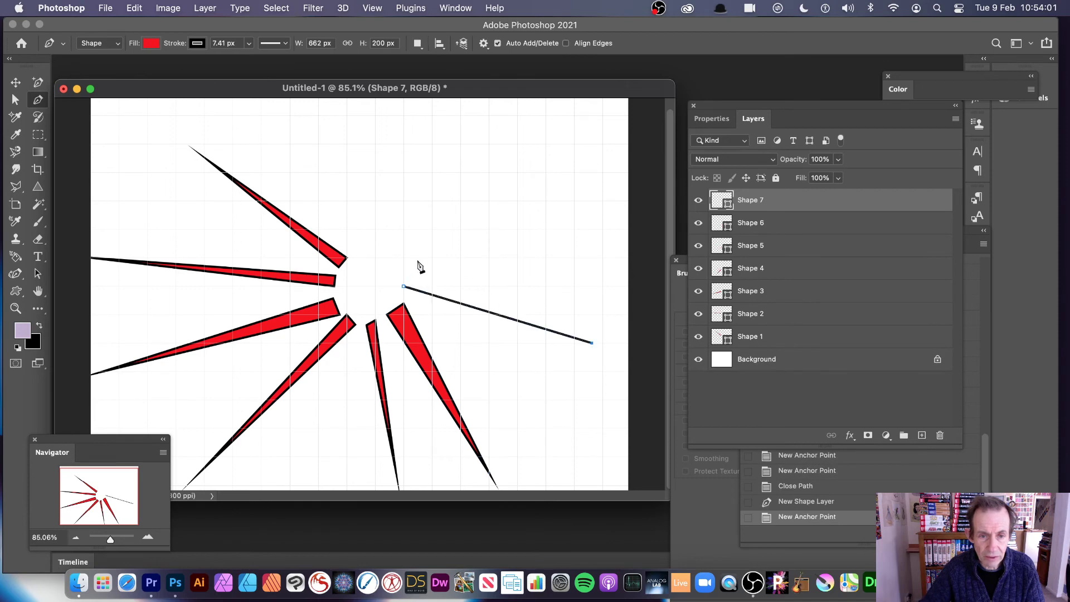
pyautogui.click(404, 268)
pyautogui.click(404, 287)
# Draw a fork-tipped spike about 235 × 500 px pointing upward and slightly right from the centre.
pyautogui.click(365, 257)
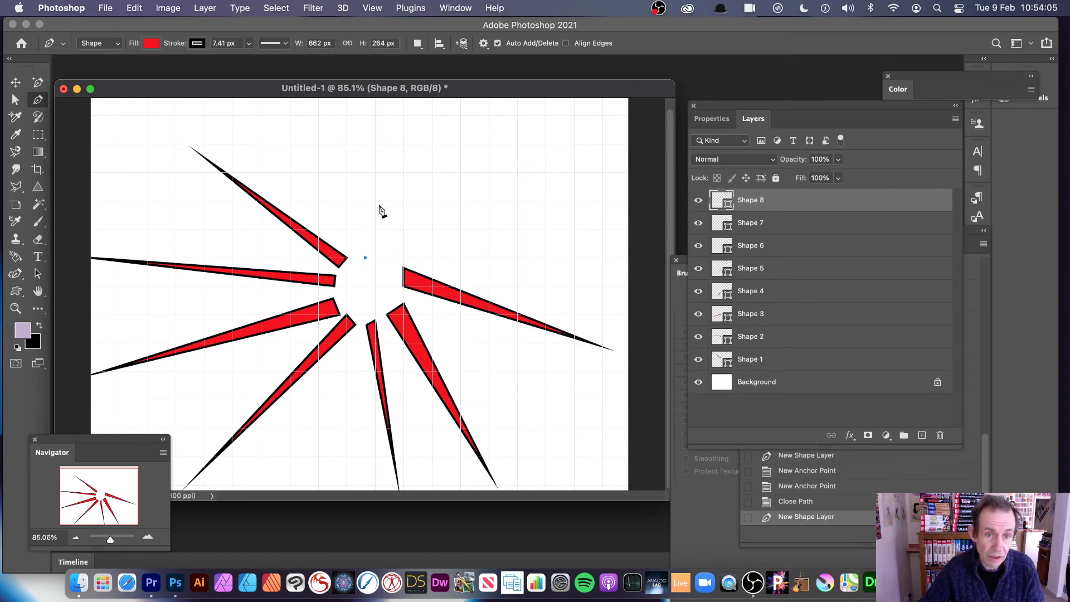
pyautogui.click(421, 115)
pyautogui.click(417, 160)
pyautogui.click(433, 132)
pyautogui.click(393, 239)
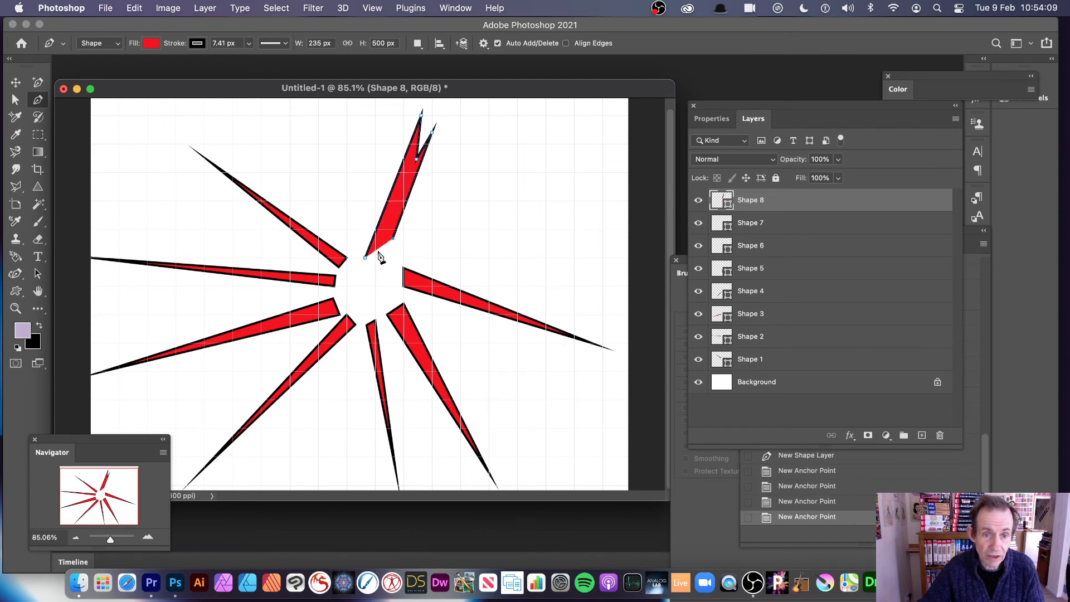
pyautogui.click(365, 258)
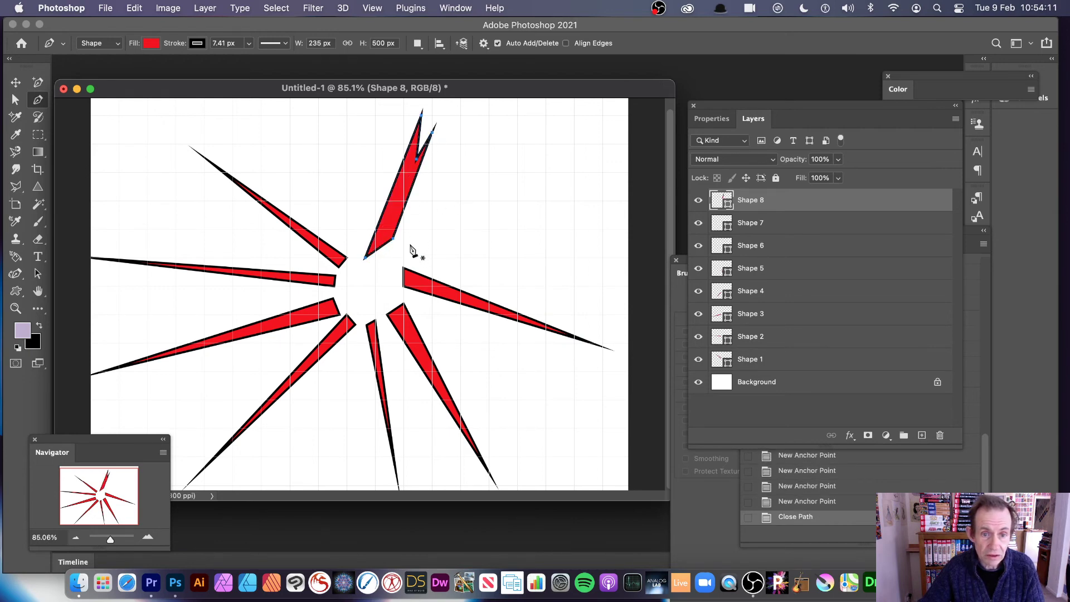
# Draw a thin spike about 625 × 475 px pointing from the centre to the canvas's upper right.
pyautogui.click(403, 244)
pyautogui.click(581, 122)
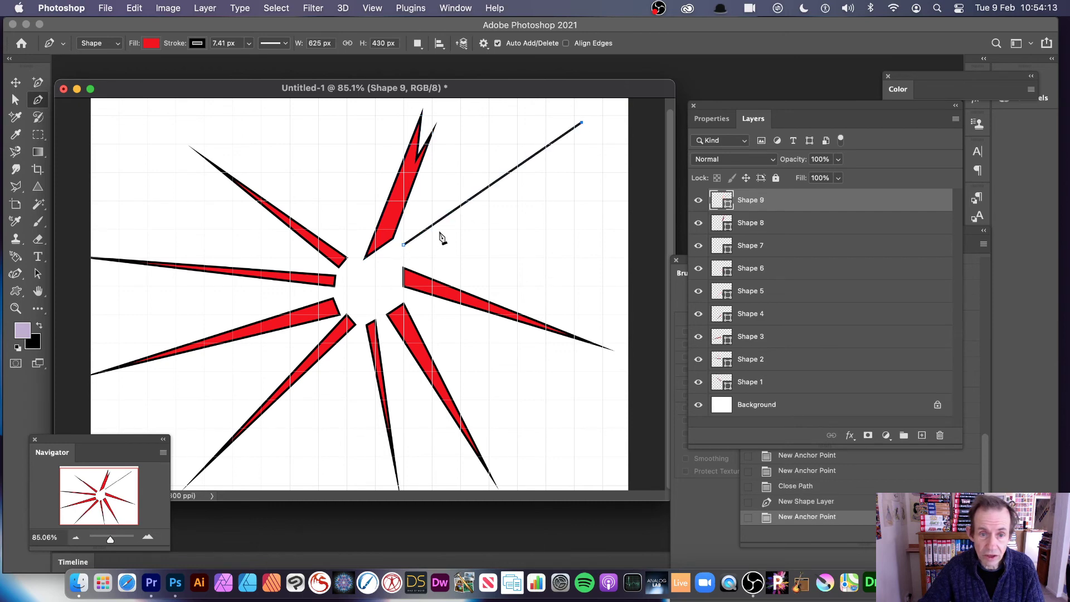
pyautogui.click(404, 258)
pyautogui.click(403, 244)
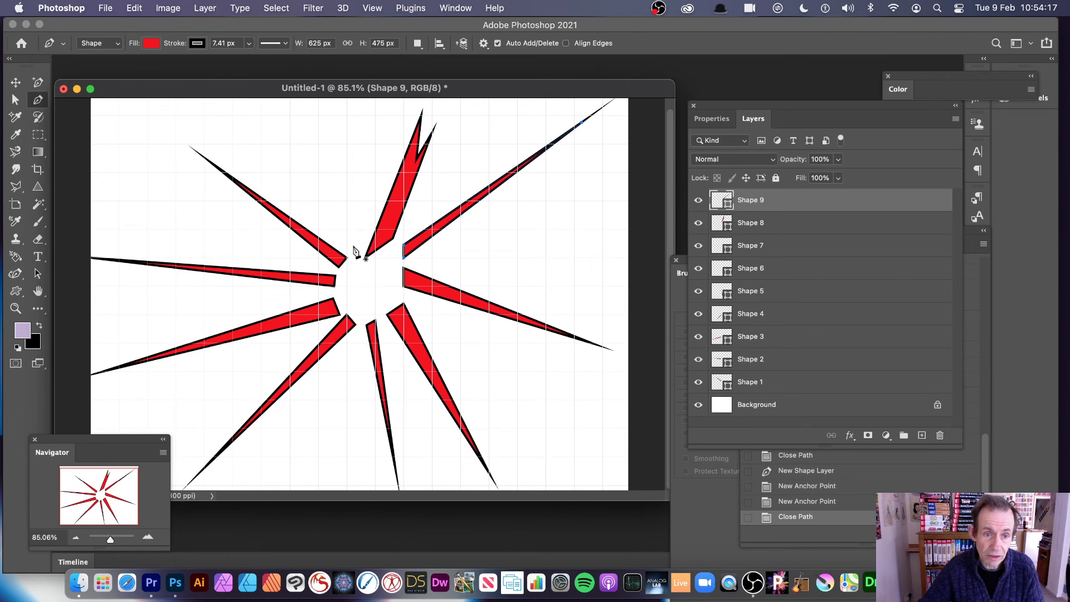
# Draw a broad, jagged-ended spike about 382 × 455 px pointing to the upper left, above the first spike.
pyautogui.click(347, 229)
pyautogui.click(362, 223)
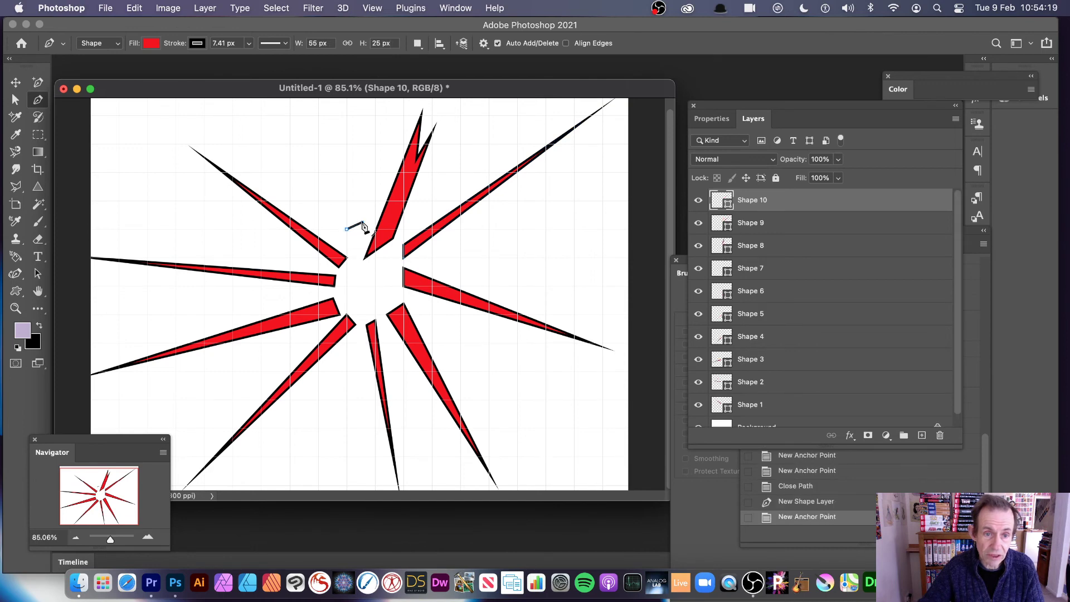
pyautogui.click(290, 115)
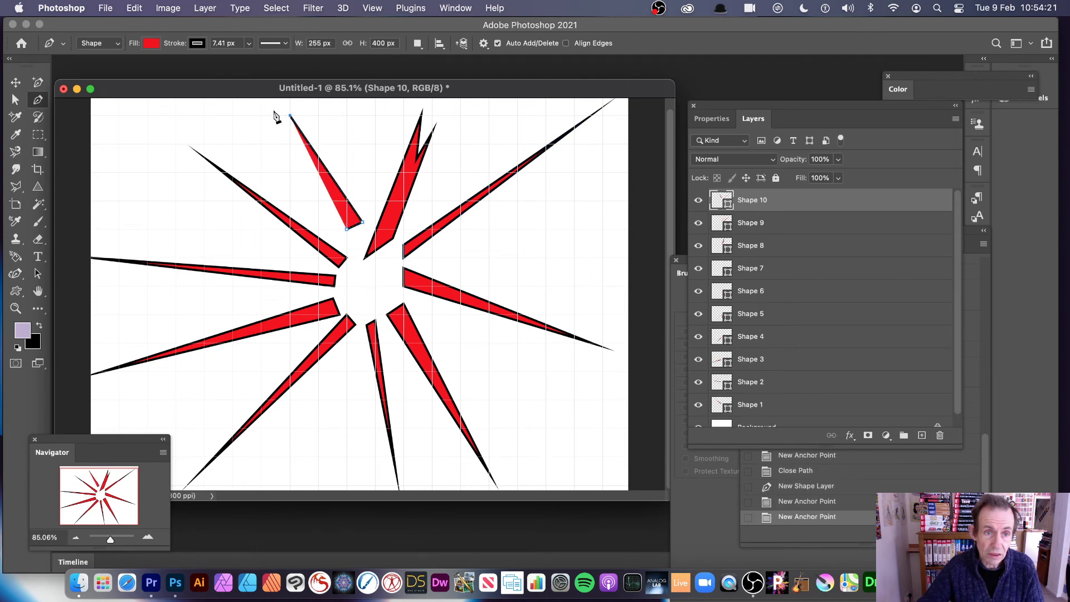
pyautogui.click(284, 115)
pyautogui.click(253, 100)
pyautogui.click(272, 116)
pyautogui.click(254, 126)
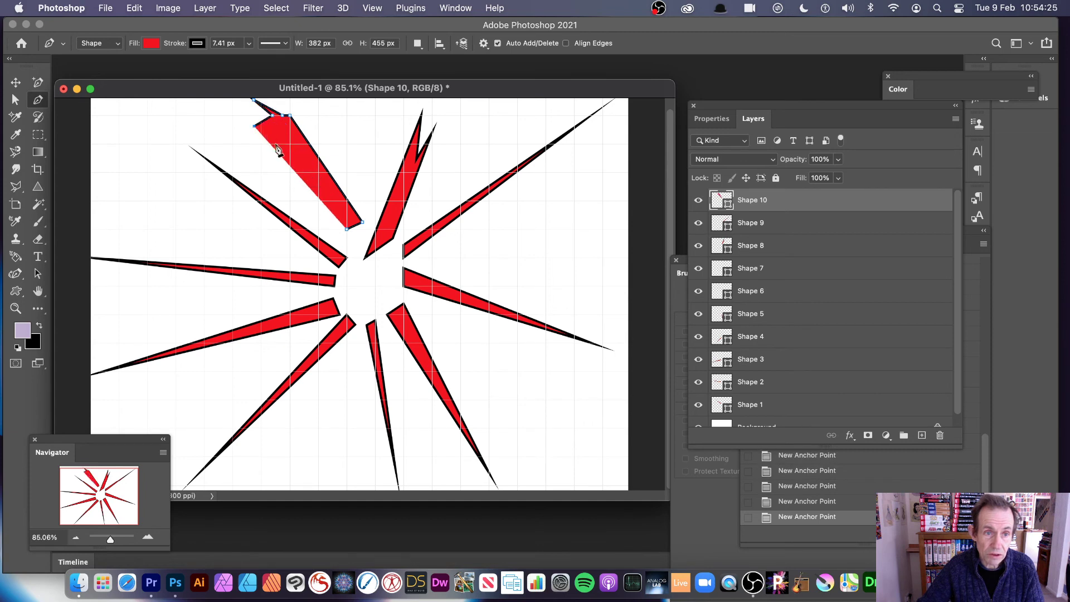
pyautogui.click(346, 228)
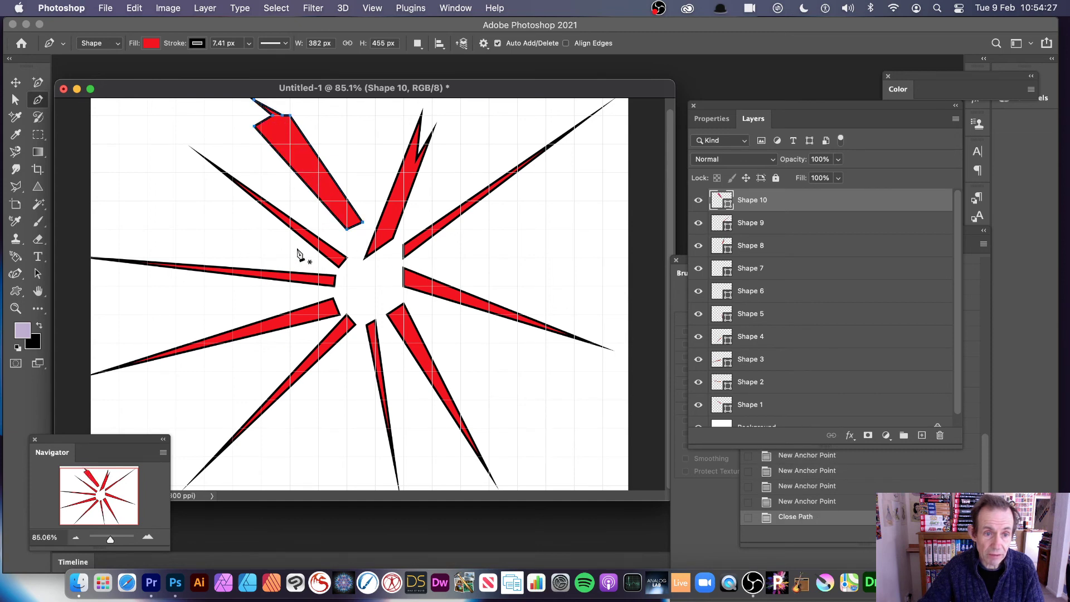
# Draw a four-point shard about 629 × 163 px between the two left-hand spikes and switch to the Path Selection tool.
pyautogui.click(290, 247)
pyautogui.click(176, 207)
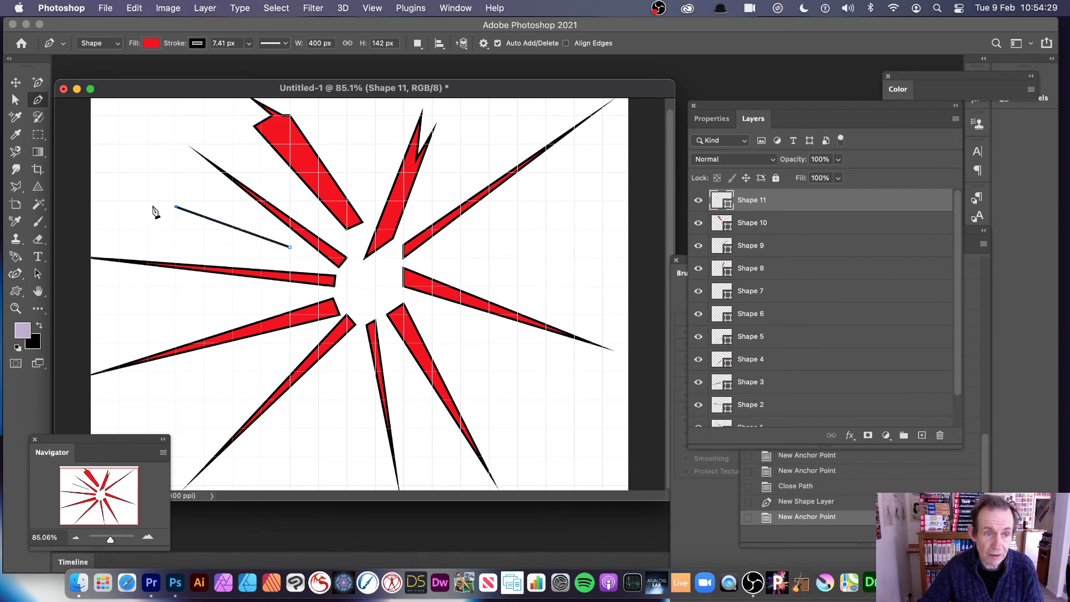
pyautogui.click(110, 201)
pyautogui.click(166, 228)
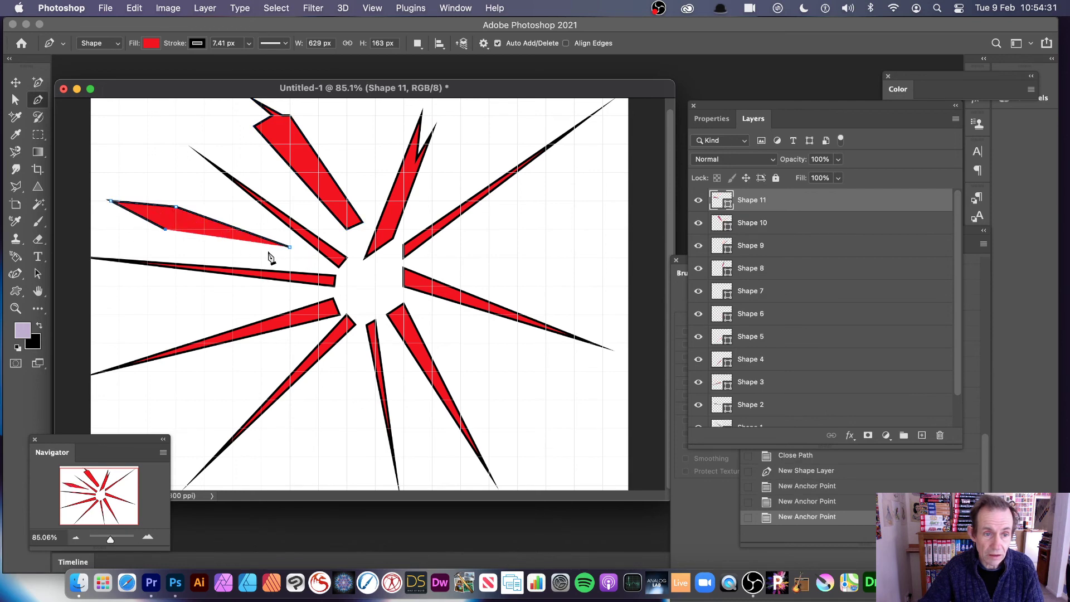
pyautogui.click(290, 246)
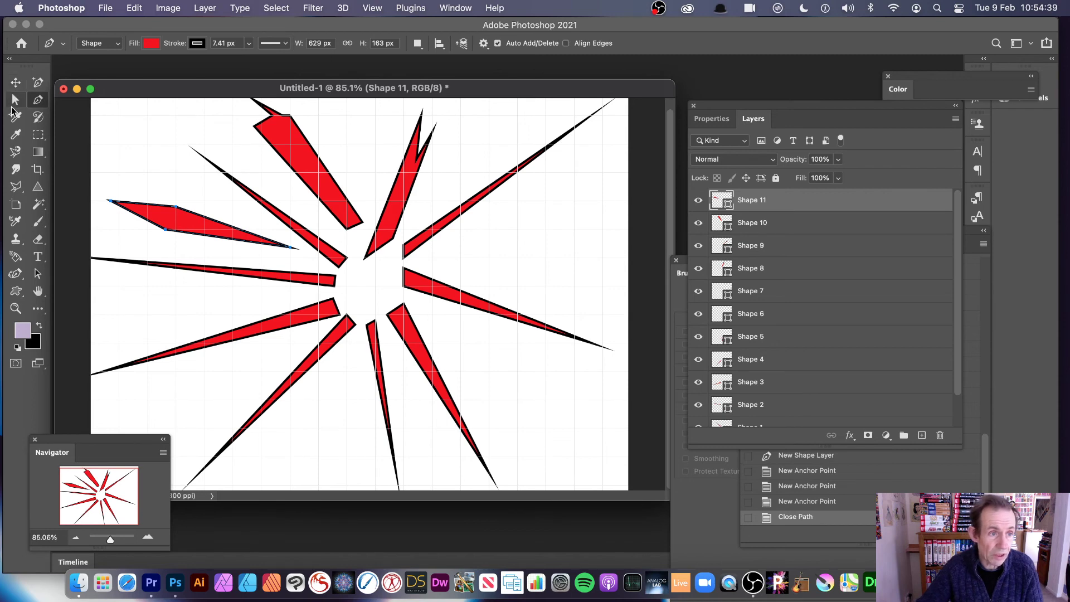
pyautogui.click(15, 101)
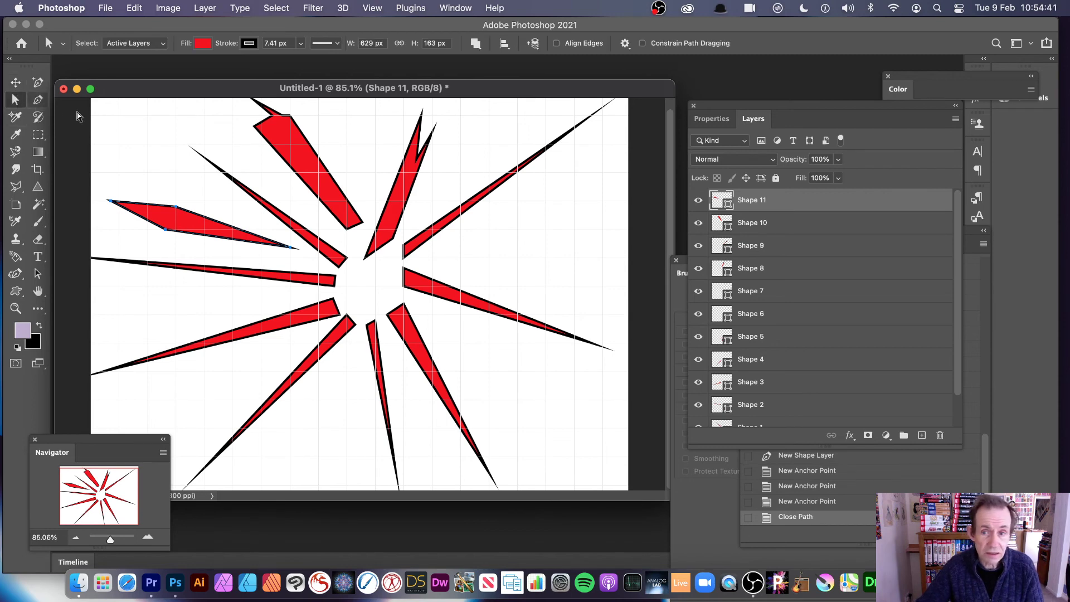
# Select all the shape layers from Shape 11 down to Shape 1 together with every spike's path on the canvas.
pyautogui.scroll(-2, 959, 288)
pyautogui.keyDown('shift'); pyautogui.click(753, 392); pyautogui.keyUp('shift')
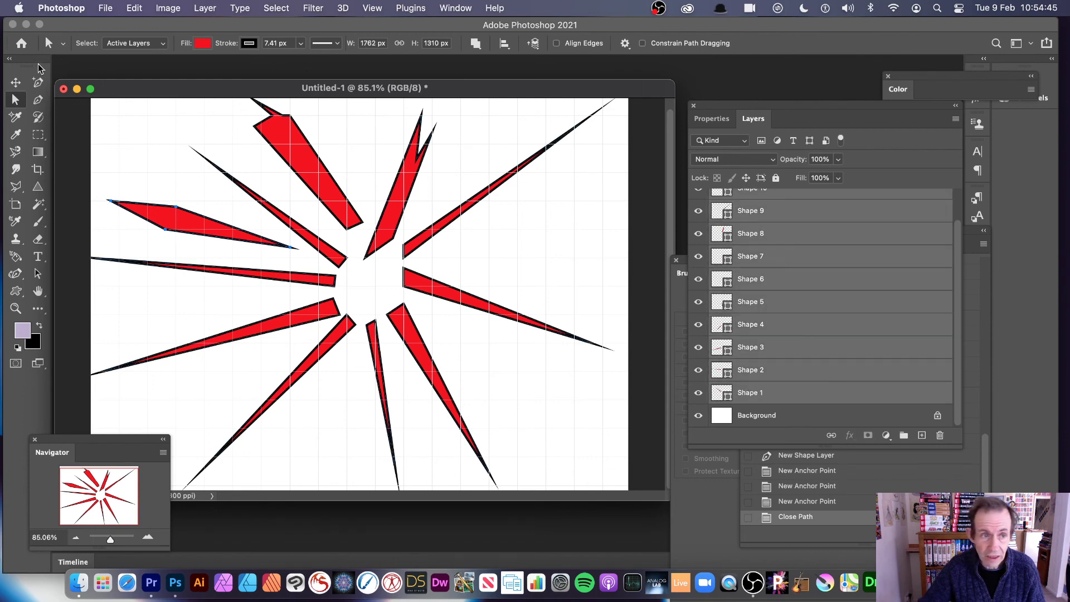
pyautogui.moveTo(94, 101); pyautogui.dragTo(664, 482)
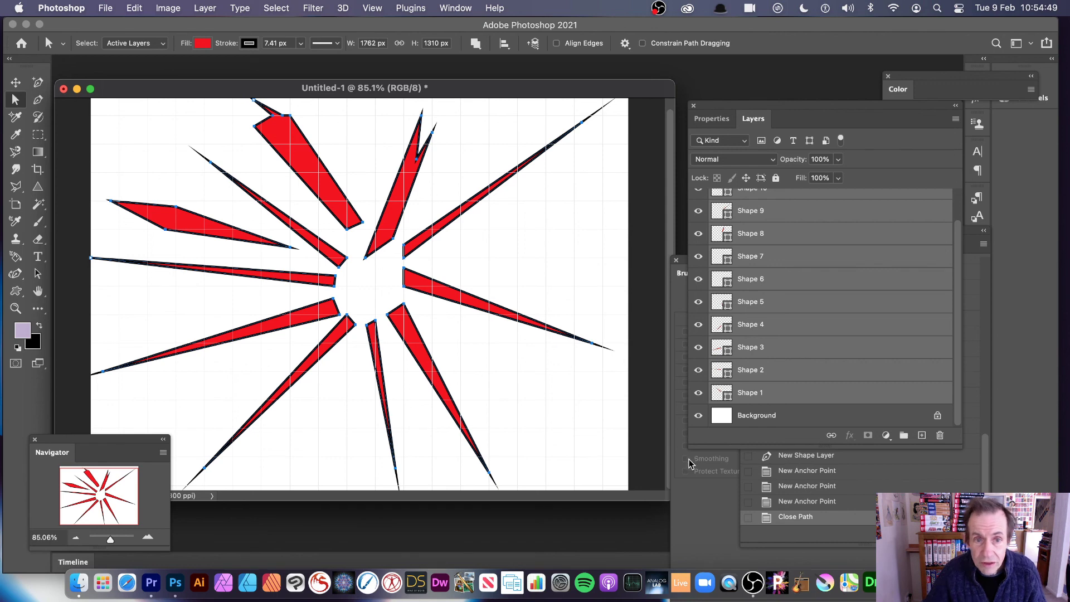
# Define the selected spikes as one custom shape under the suggested name, and delete all their shape layers from the document.
pyautogui.click(105, 8)
pyautogui.moveTo(130, 10)
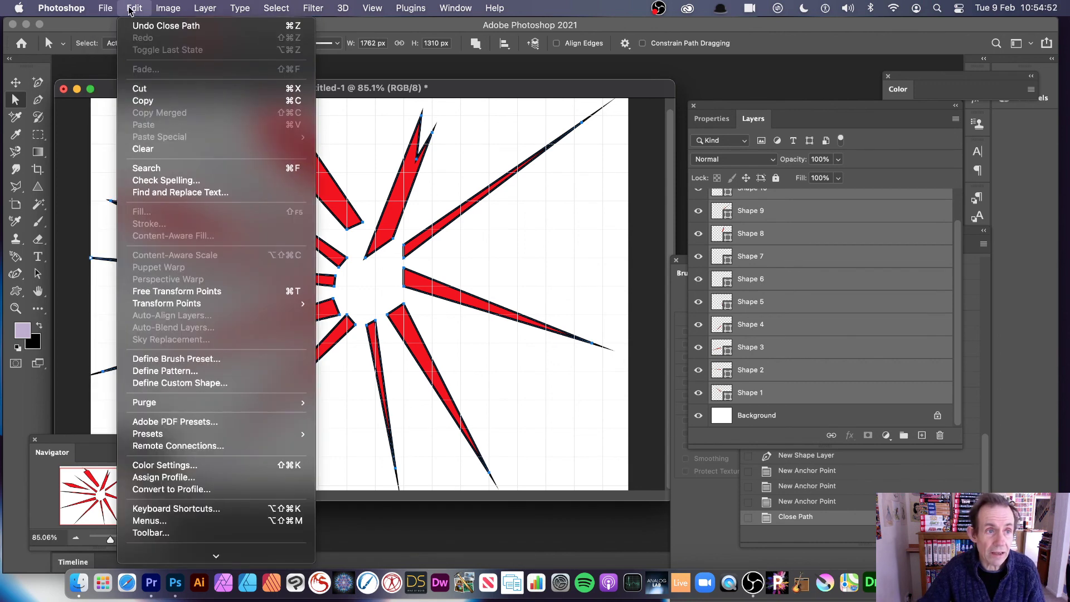
pyautogui.click(180, 383)
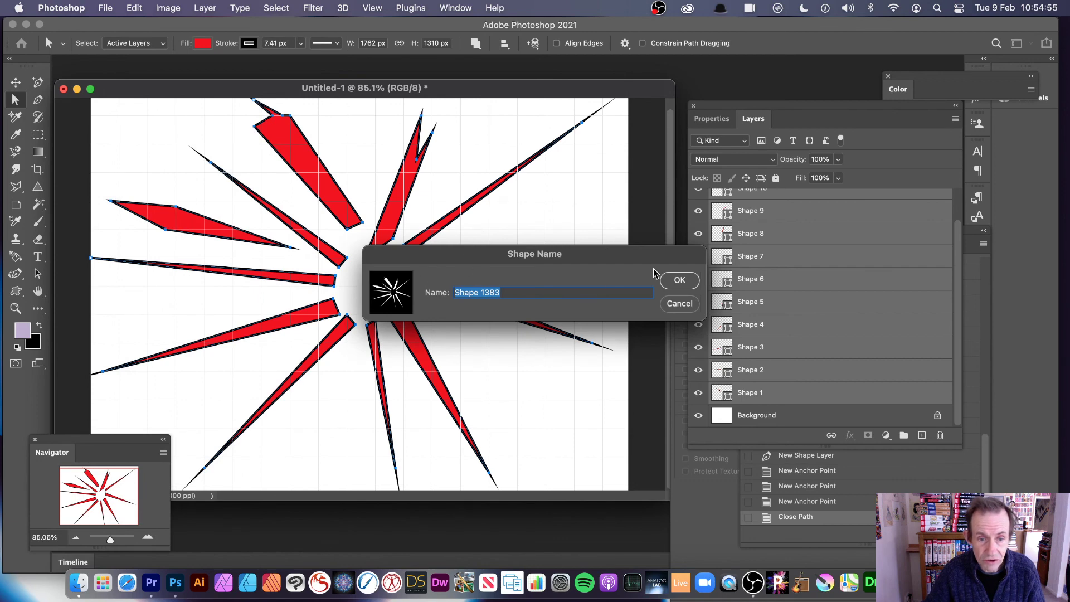
pyautogui.click(672, 285)
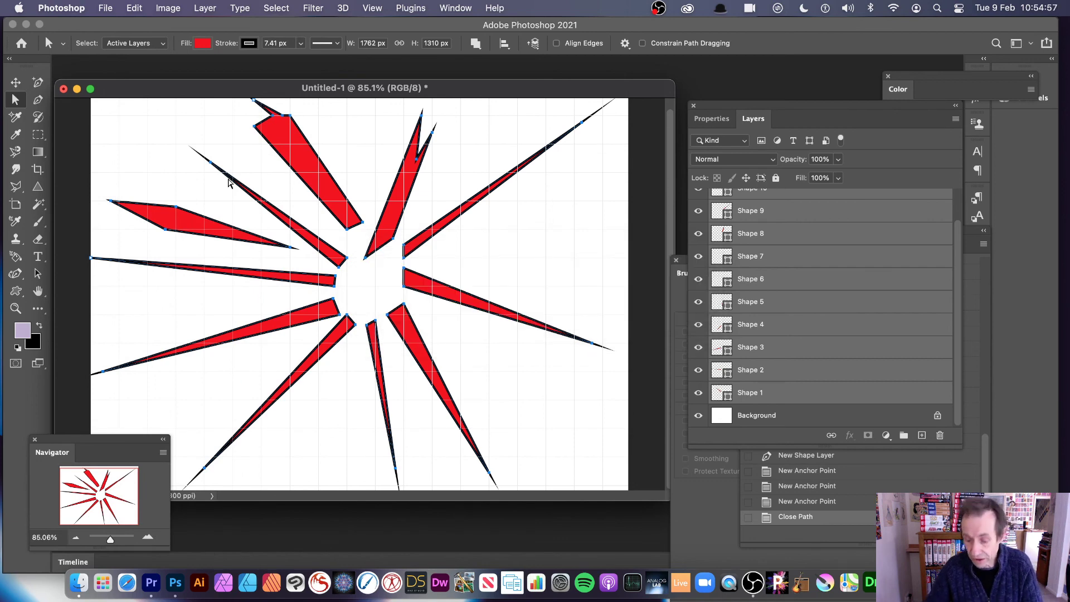
pyautogui.press('Delete')
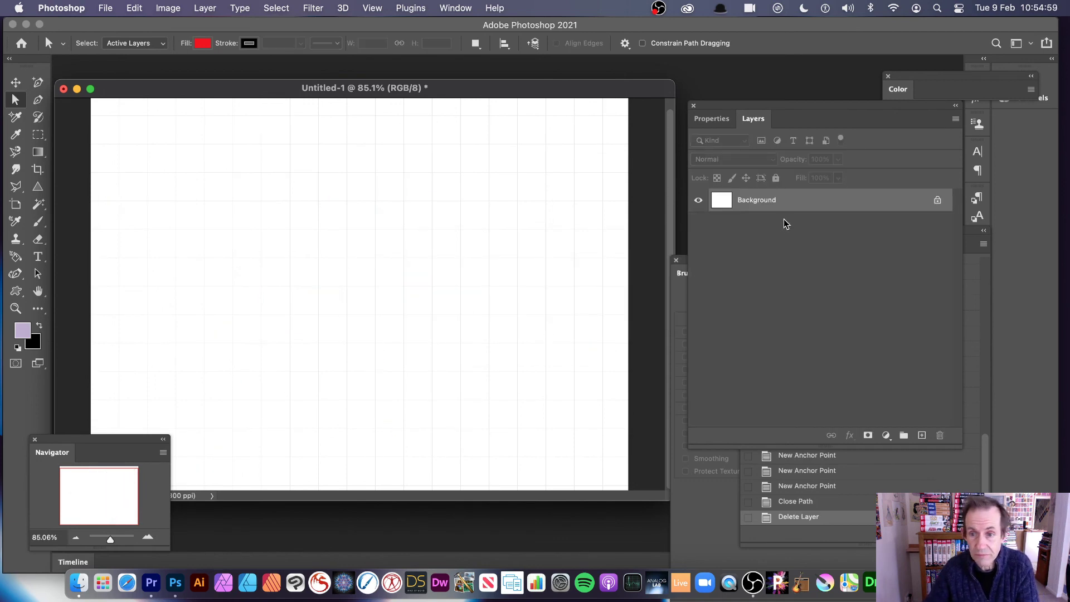